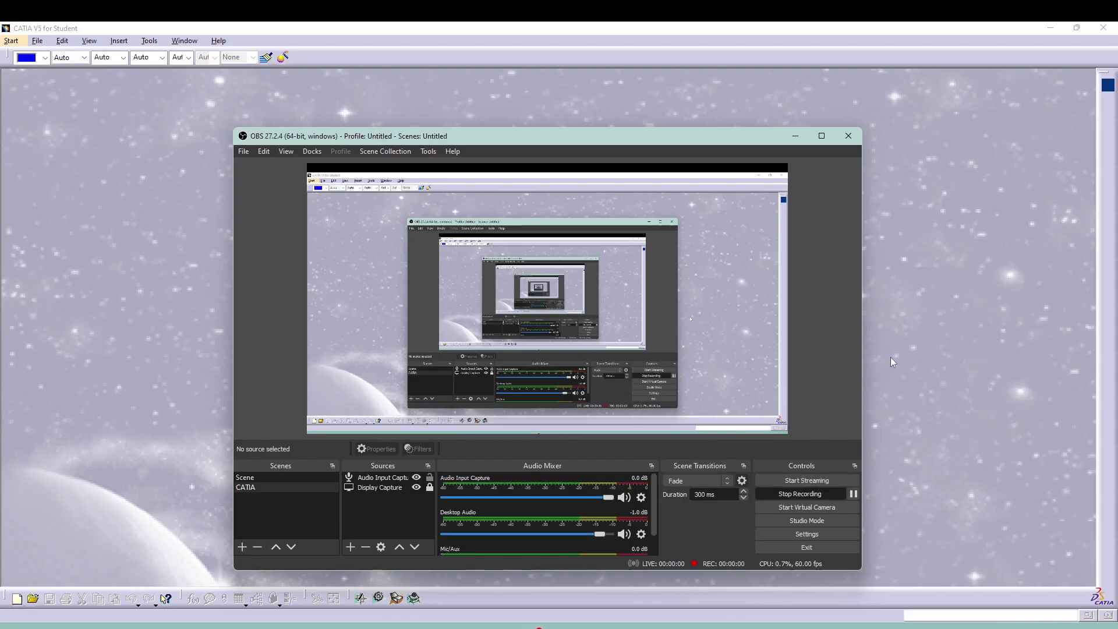
# Create a new Part Design part named icetray
pyautogui.click(889, 357)
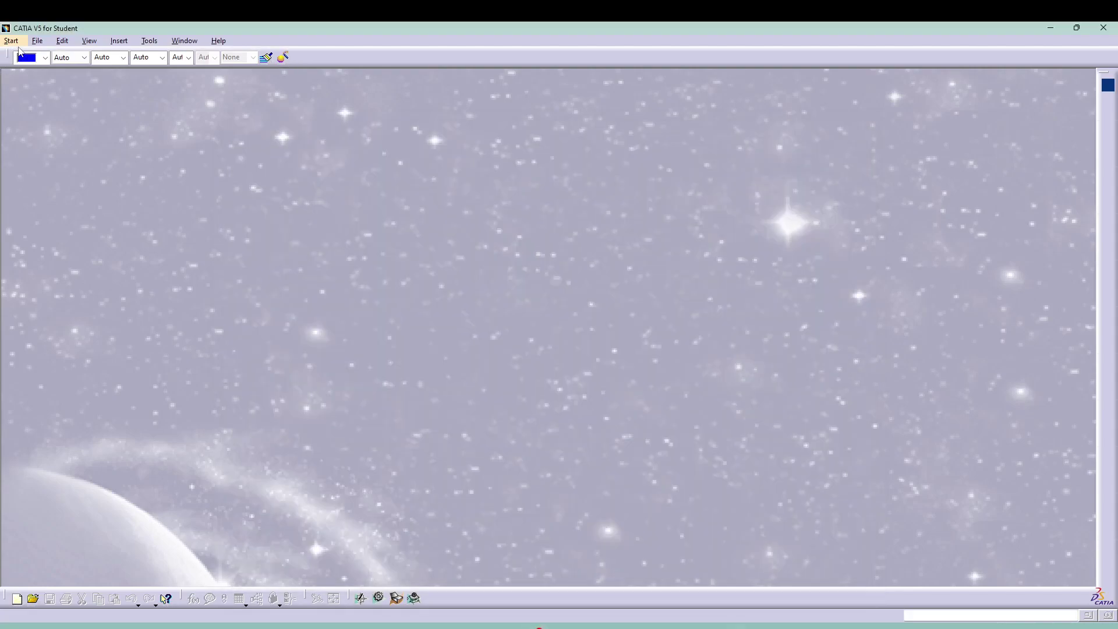
pyautogui.click(12, 40)
pyautogui.click(21, 68)
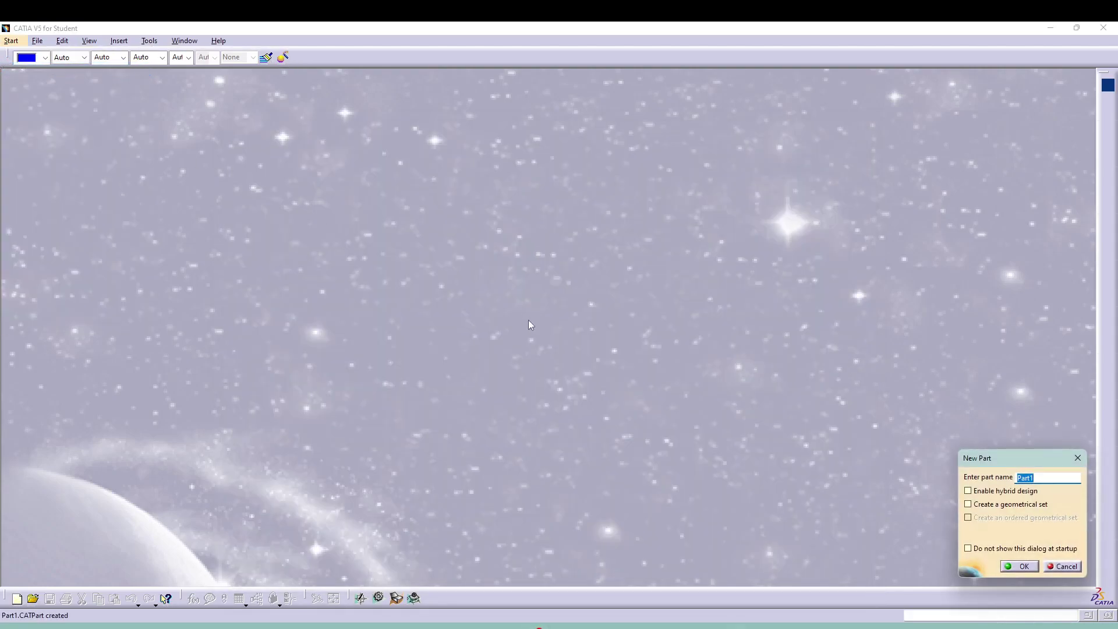
pyautogui.press('BackSpace')
pyautogui.write('icetray')
pyautogui.press('Return')
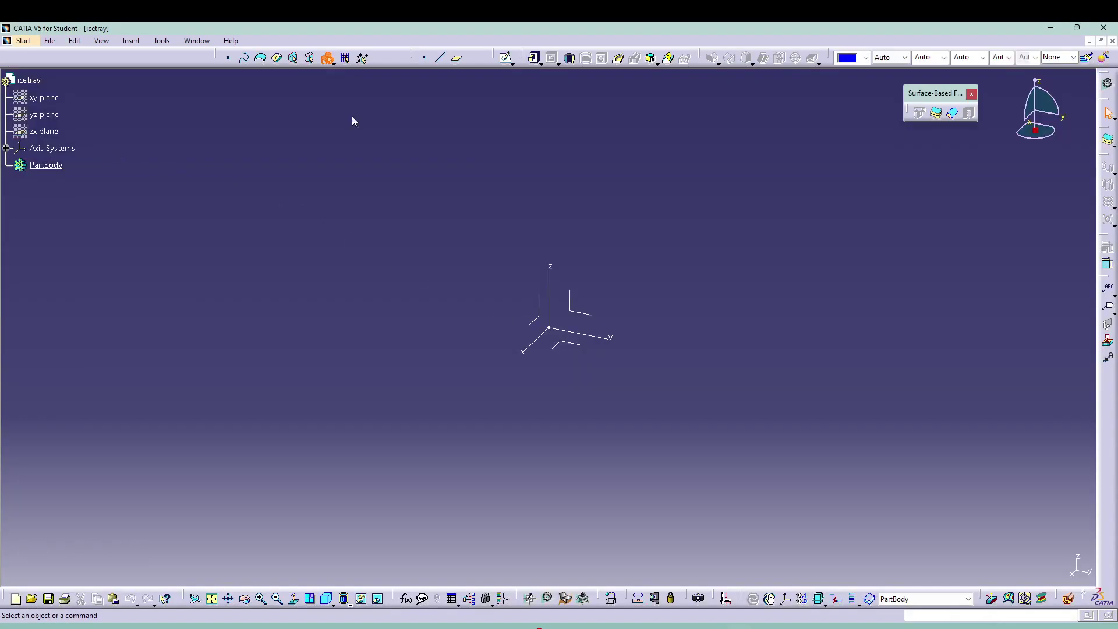
# Sketch a rectangle on the xy plane starting at the origin
pyautogui.click(505, 58)
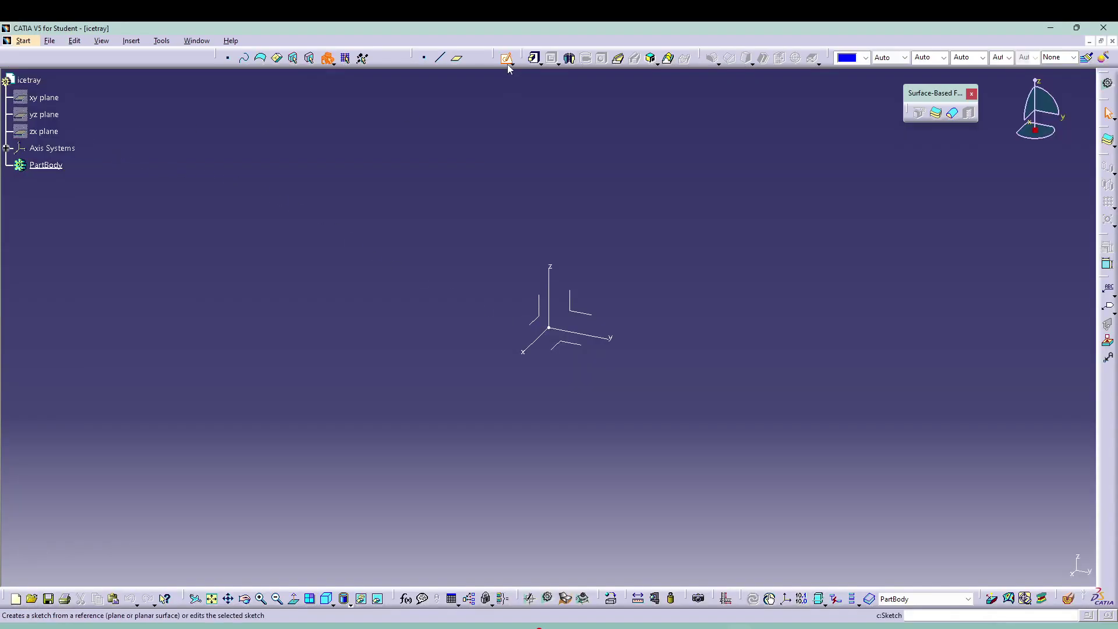
pyautogui.click(560, 346)
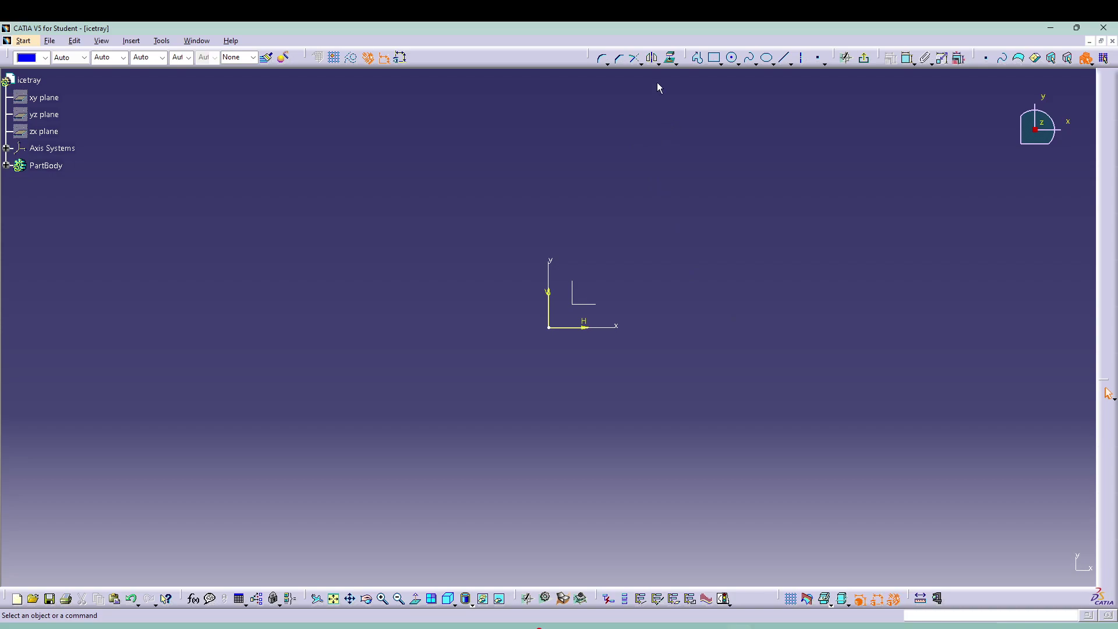
pyautogui.click(721, 63)
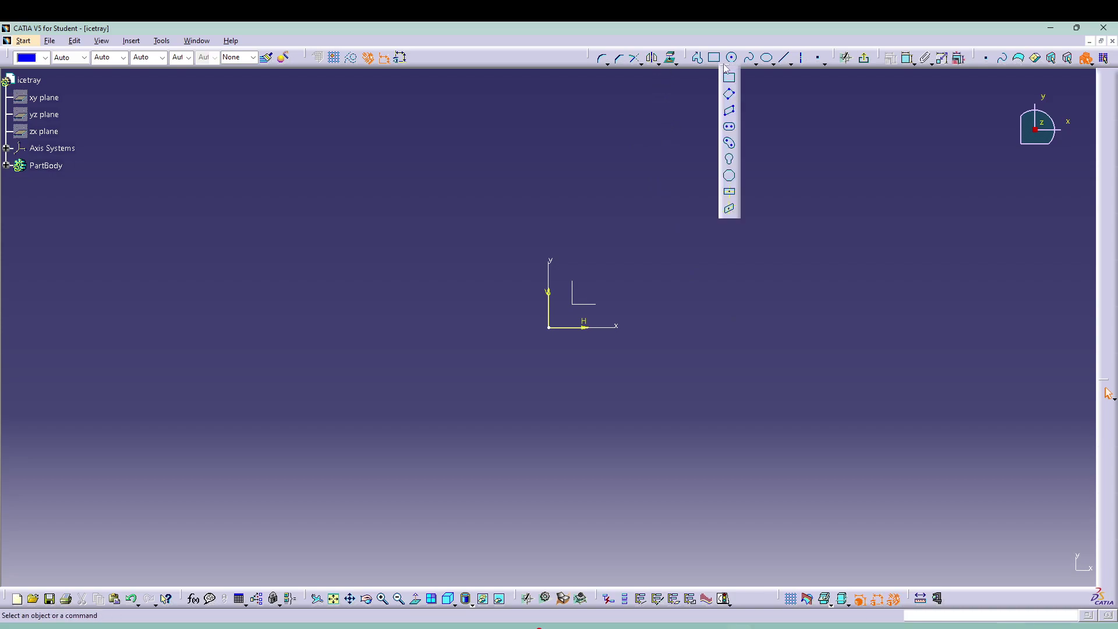
pyautogui.click(718, 63)
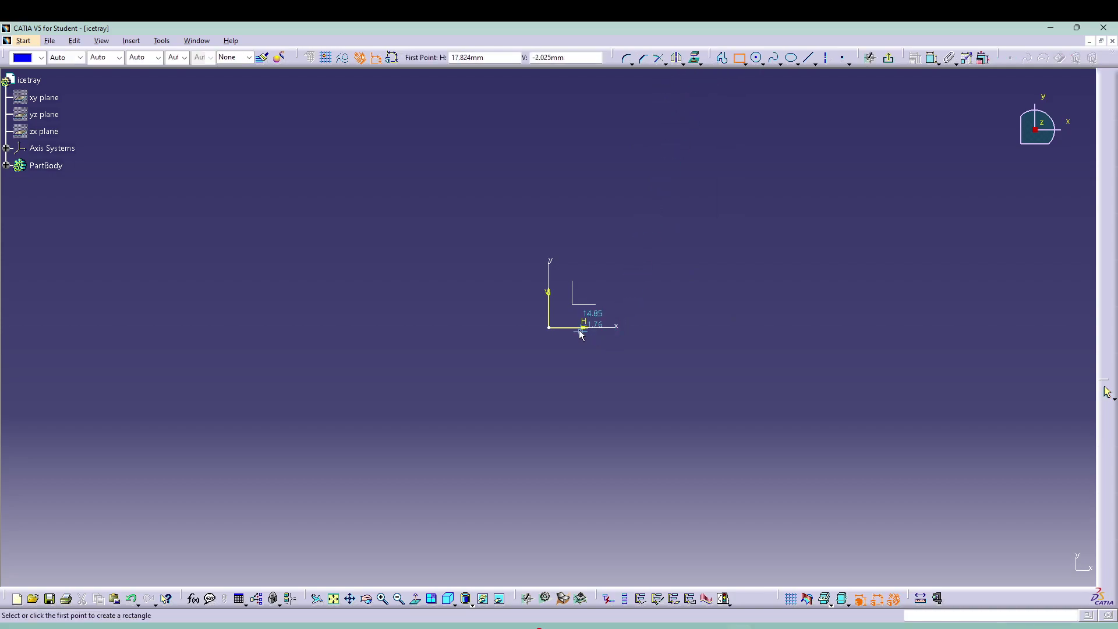
pyautogui.click(549, 327)
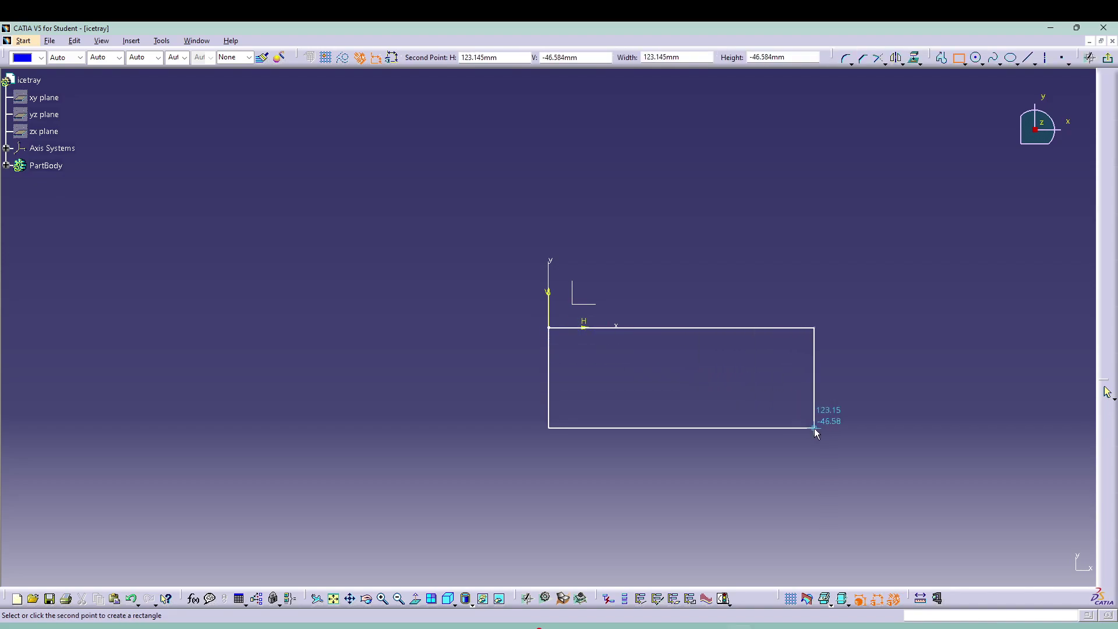
pyautogui.click(820, 430)
# Dimension the rectangle to 200 wide by 80 high and exit the sketch
pyautogui.click(906, 63)
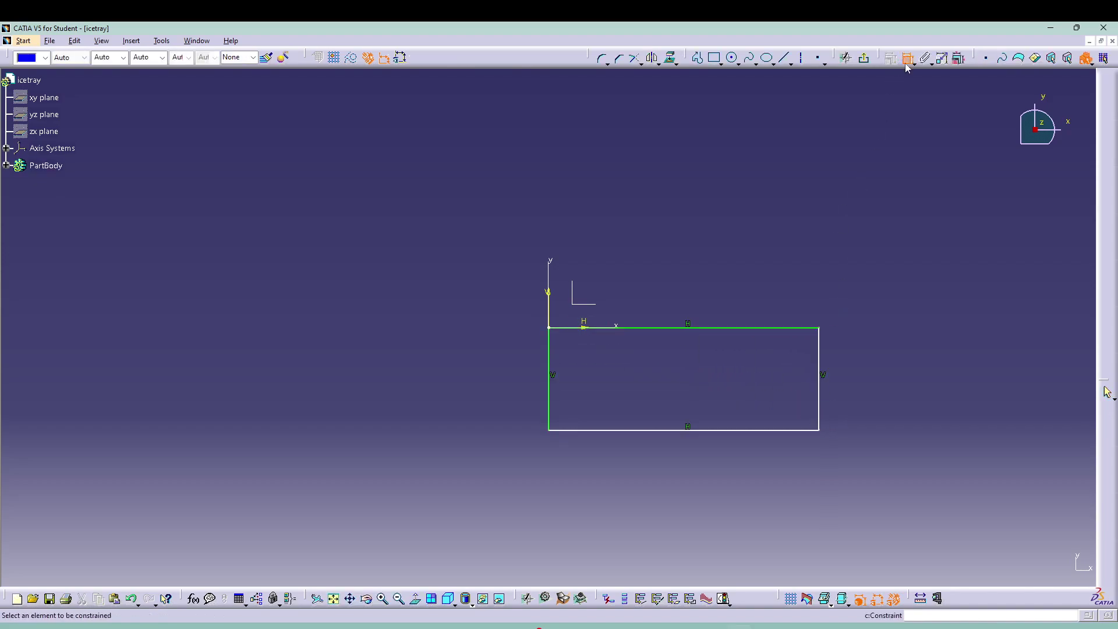
pyautogui.click(732, 328)
pyautogui.click(721, 299)
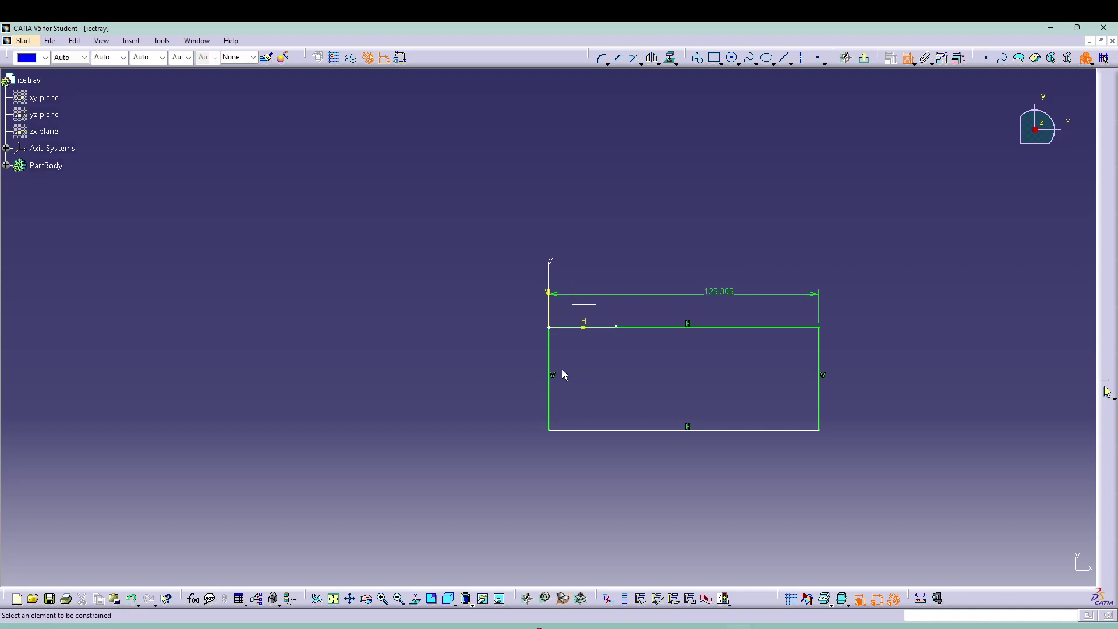
pyautogui.click(549, 352)
pyautogui.click(527, 370)
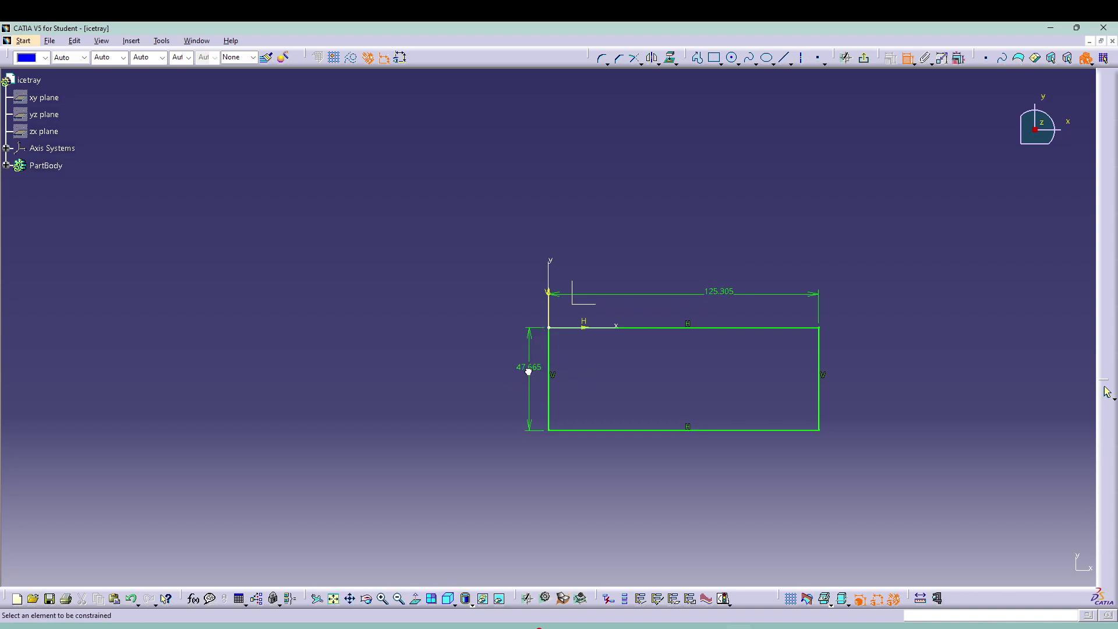
pyautogui.doubleClick(527, 370)
pyautogui.write('80')
pyautogui.press('Return')
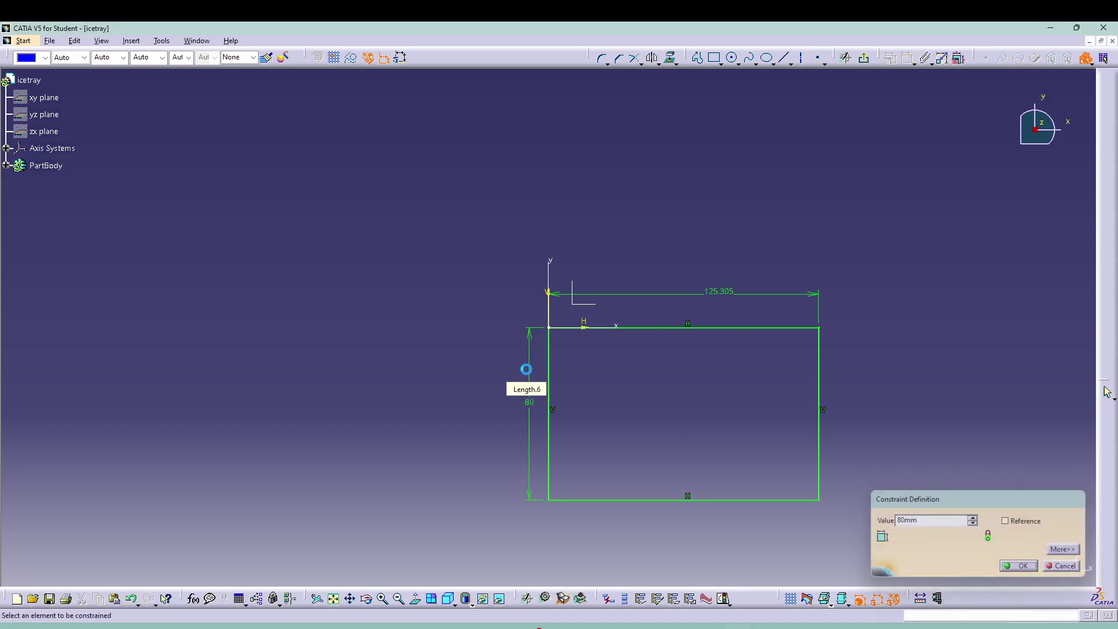
pyautogui.doubleClick(721, 294)
pyautogui.write('200')
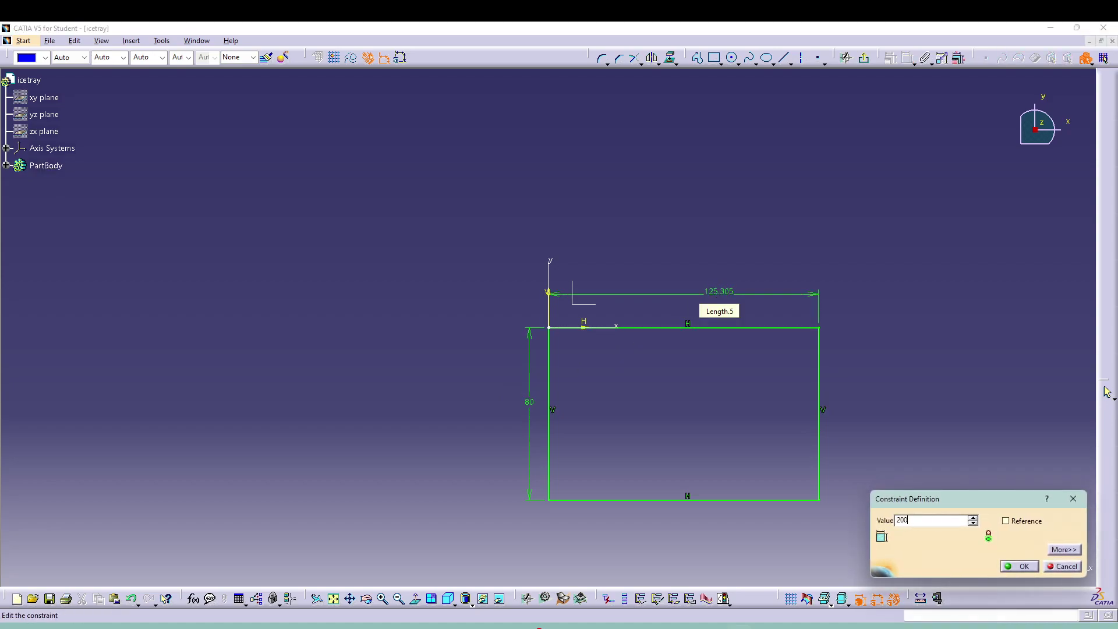
pyautogui.press('Return')
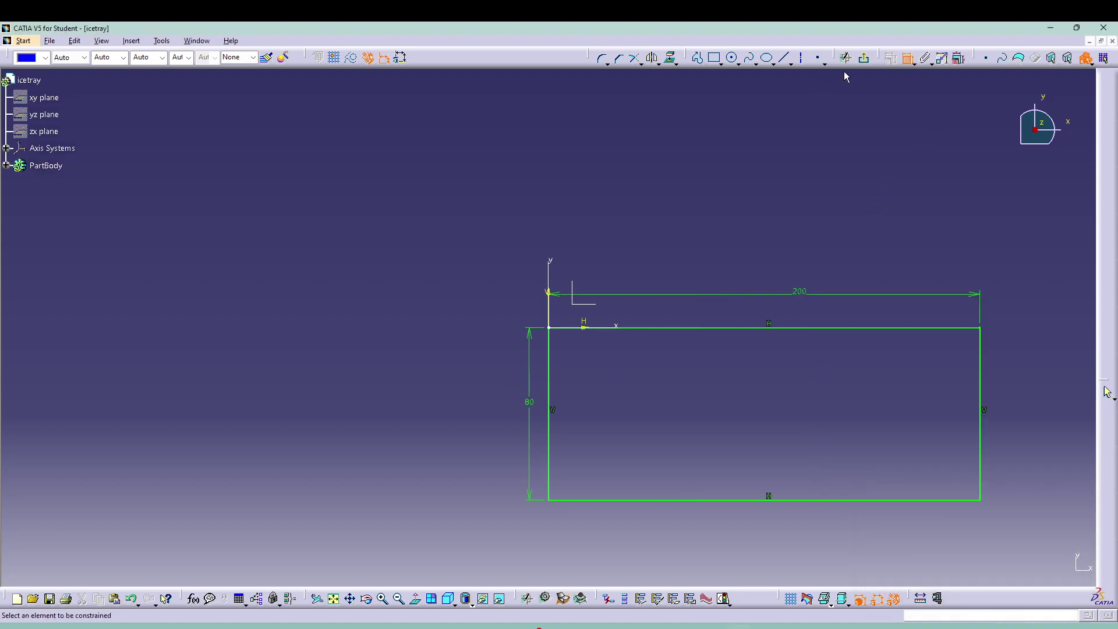
pyautogui.click(862, 59)
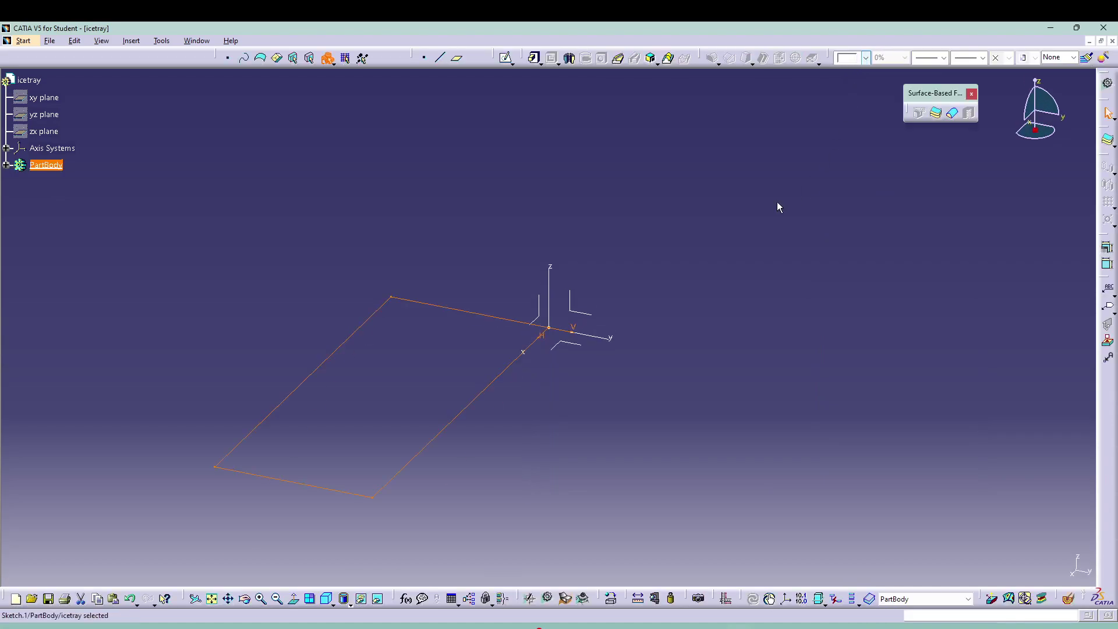
# Pad the rectangle 25 mm downward into a solid block, then orbit to inspect it
pyautogui.click(535, 59)
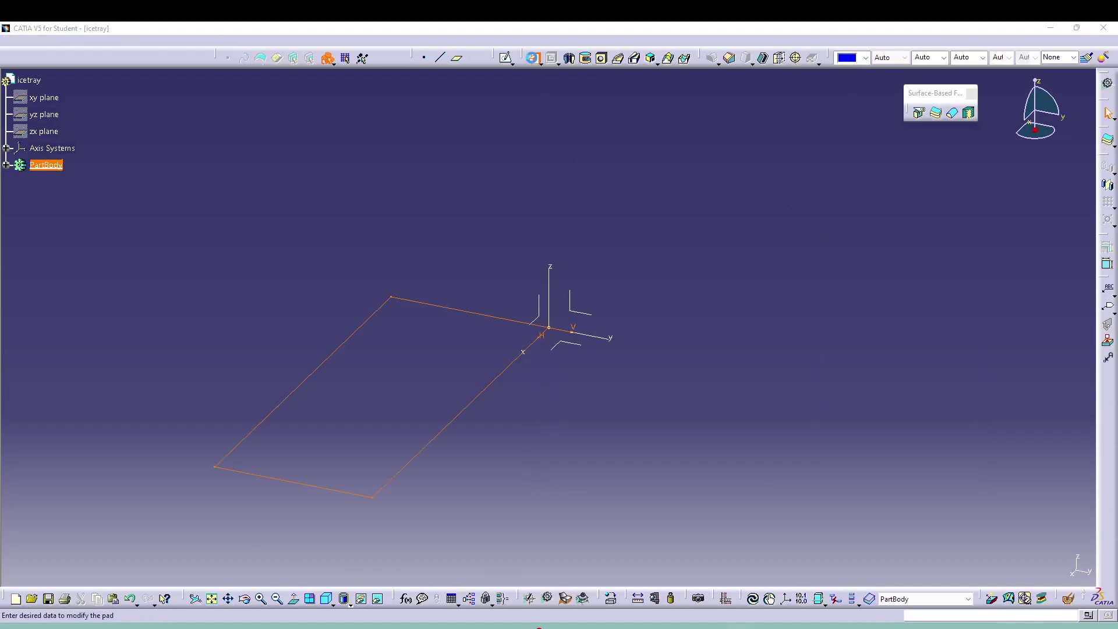
pyautogui.write('25')
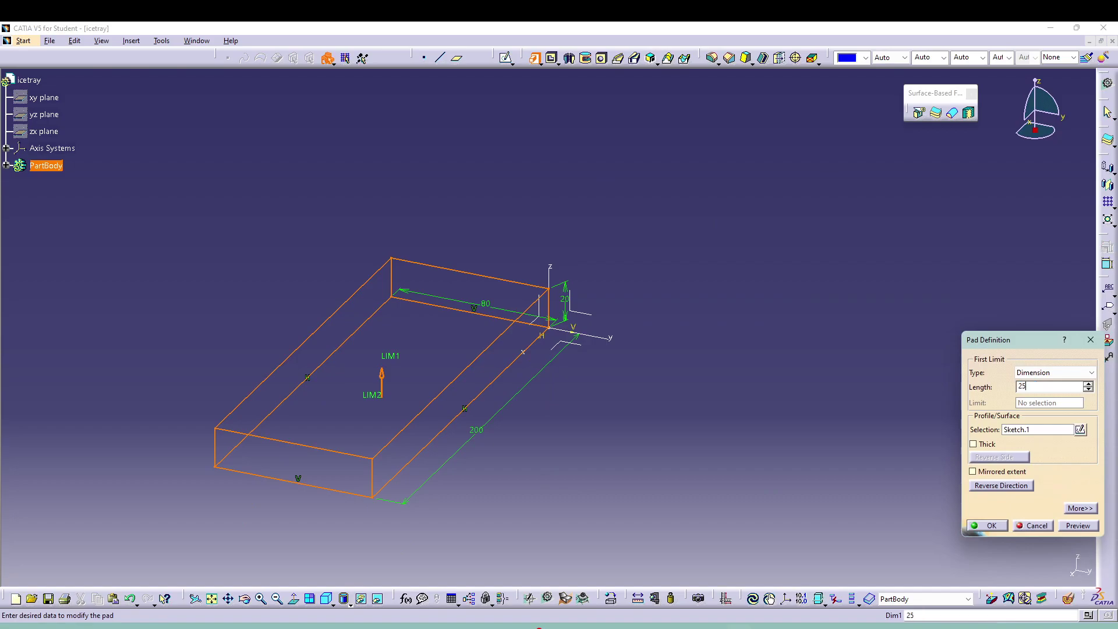
pyautogui.click(1016, 487)
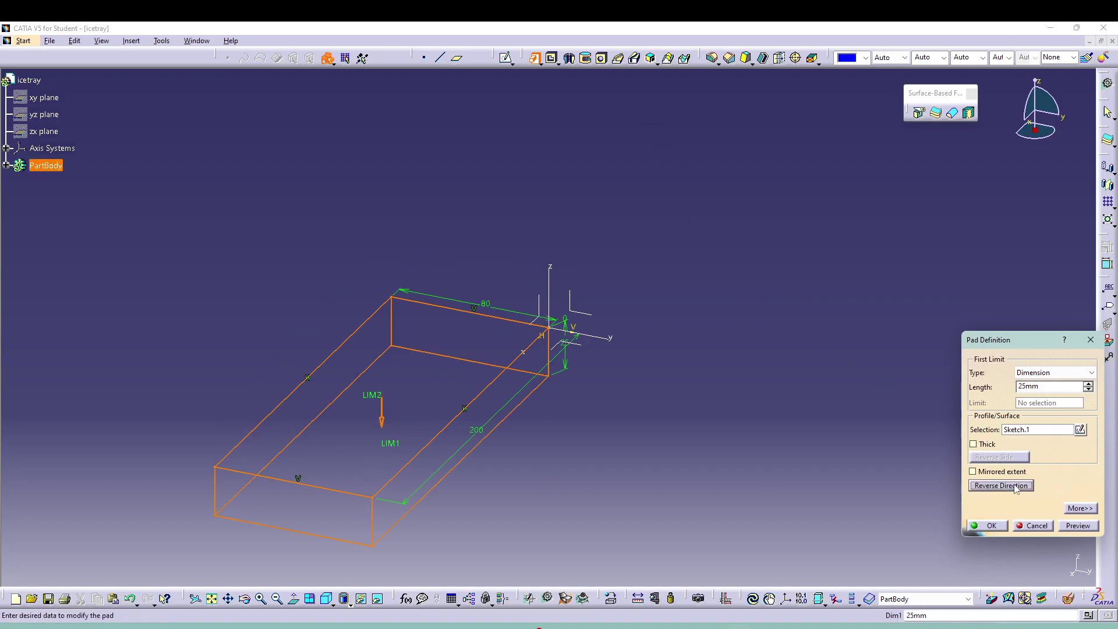
pyautogui.click(993, 526)
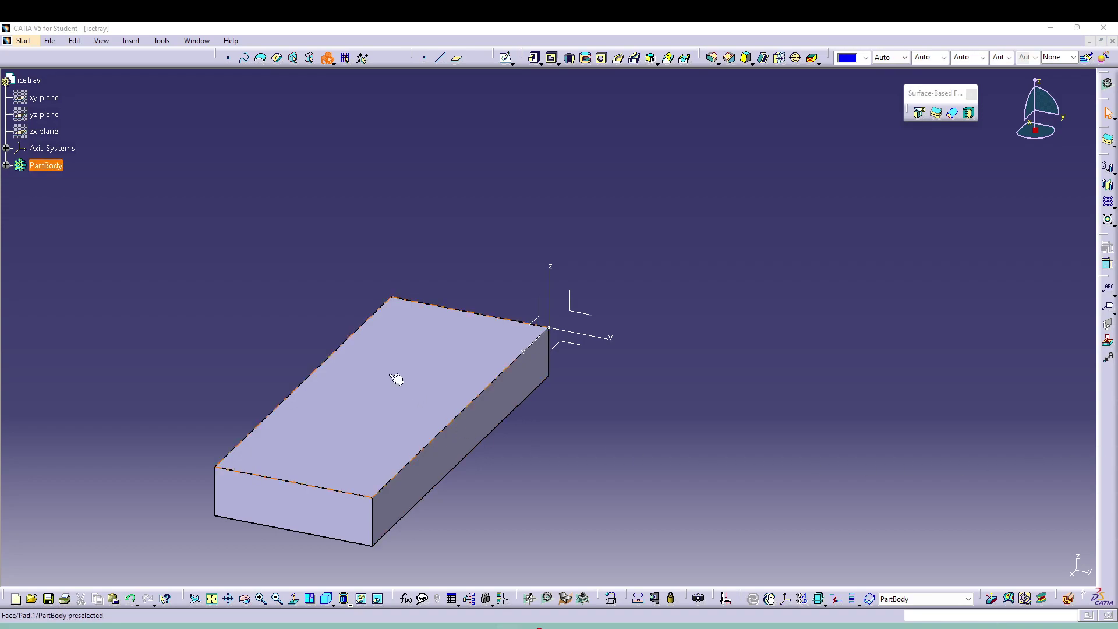
pyautogui.moveTo(265, 365)
pyautogui.mouseDown(button='middle')
pyautogui.moveTo(264, 378)
pyautogui.moveTo(709, 477)
pyautogui.mouseUp(button='middle')
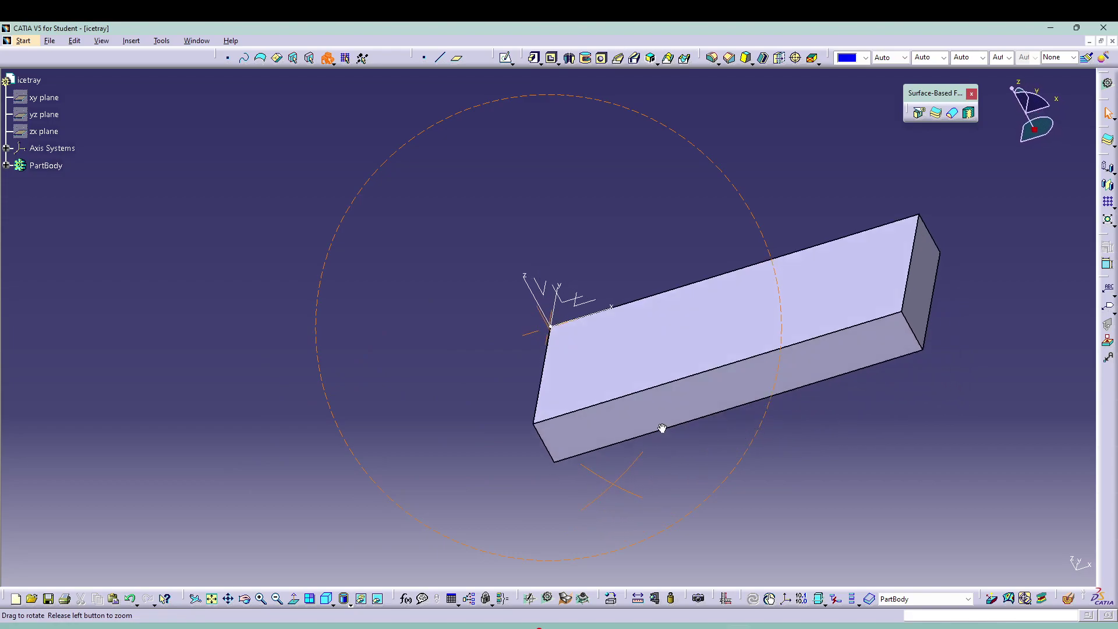
pyautogui.moveTo(708, 478); pyautogui.dragTo(693, 457, button='middle')
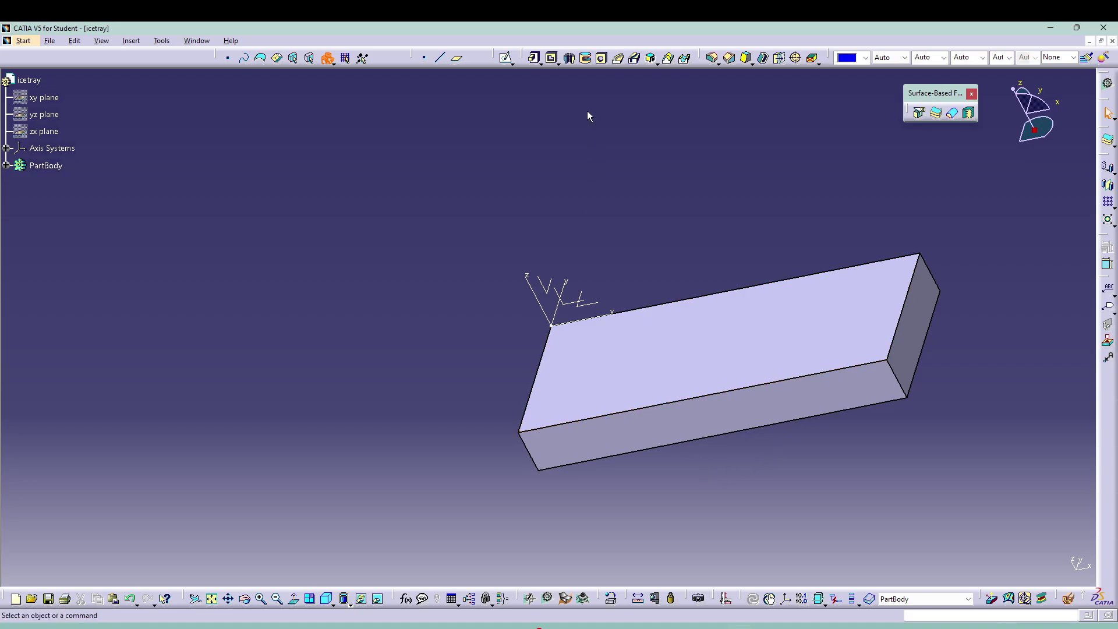
# On the block's front face, sketch a small right triangle at its top-left corner
pyautogui.click(507, 59)
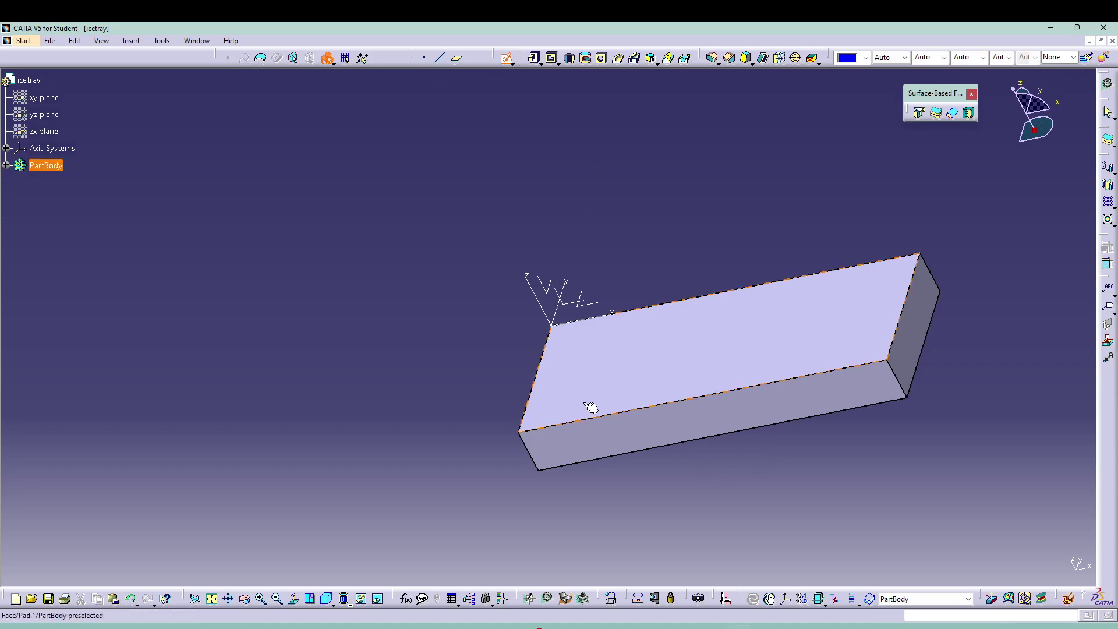
pyautogui.click(601, 433)
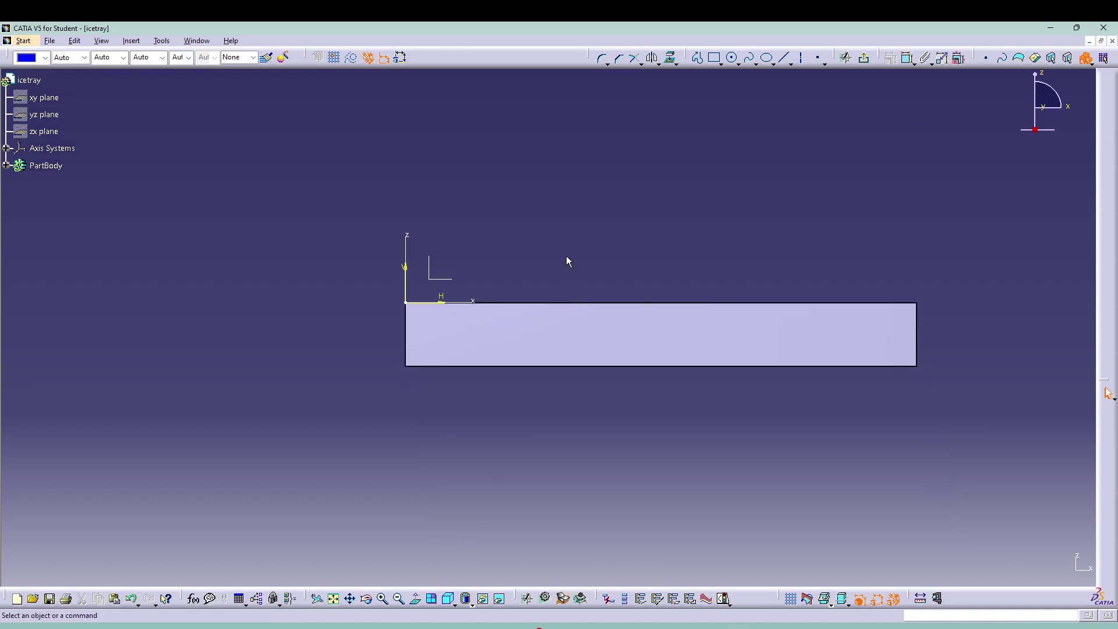
pyautogui.click(697, 58)
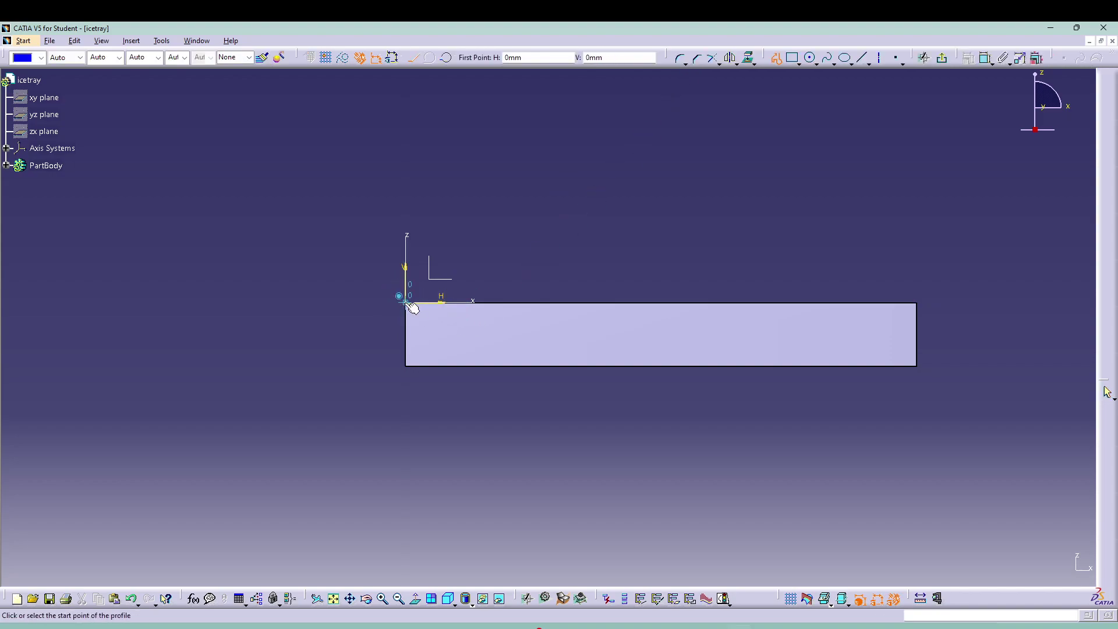
pyautogui.click(406, 302)
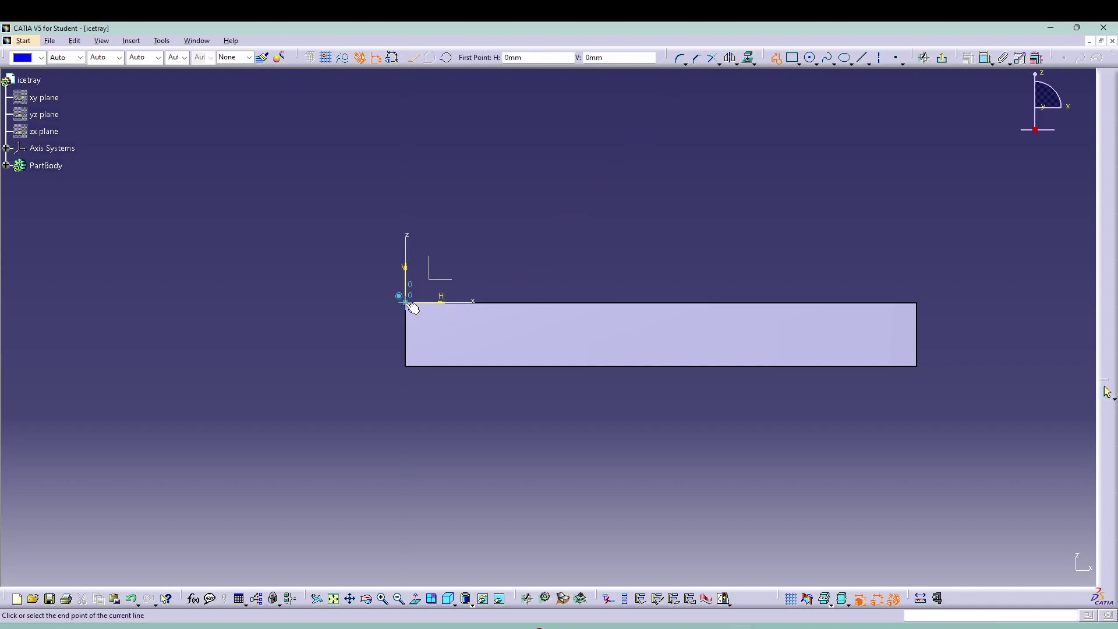
pyautogui.click(406, 378)
pyautogui.click(457, 378)
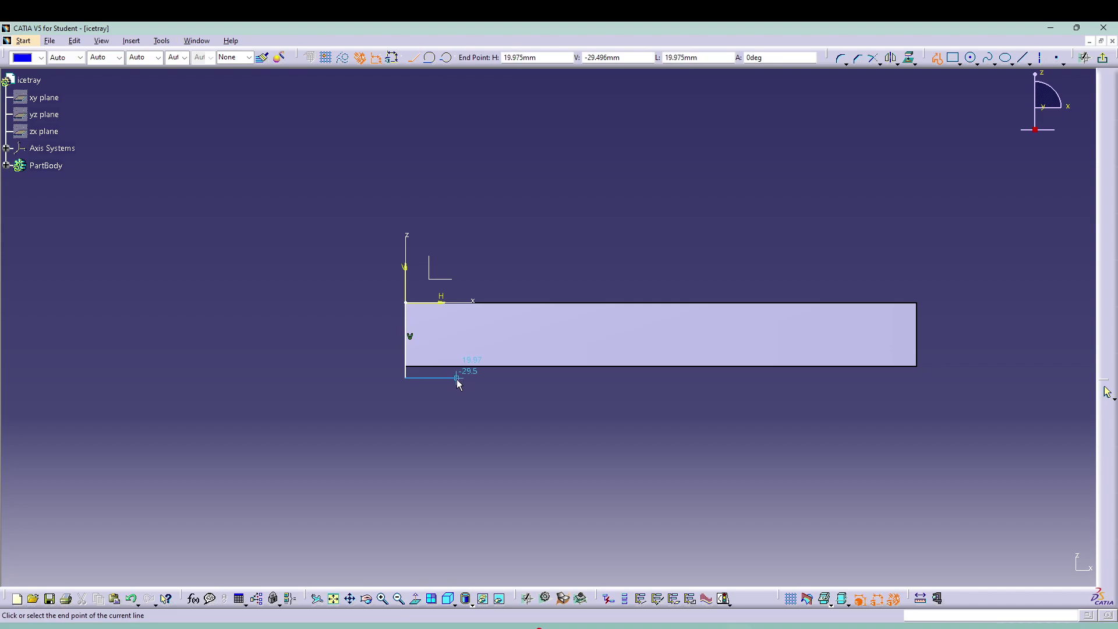
pyautogui.click(406, 302)
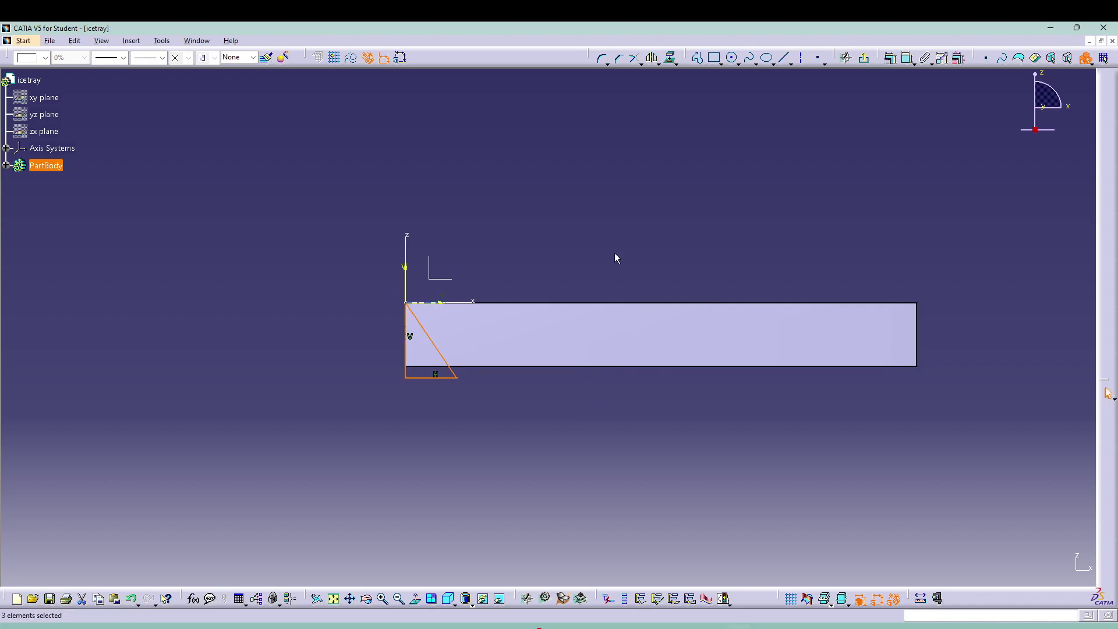
# Add an angle dimension between the triangle's slanted and vertical sides and edit its value
pyautogui.click(907, 61)
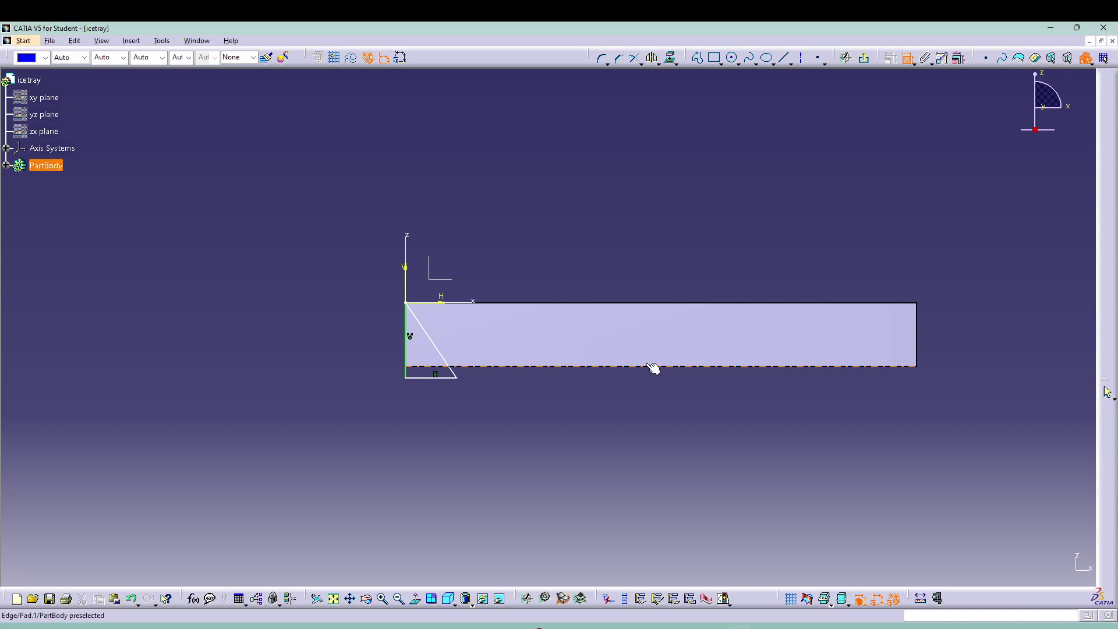
pyautogui.click(444, 352)
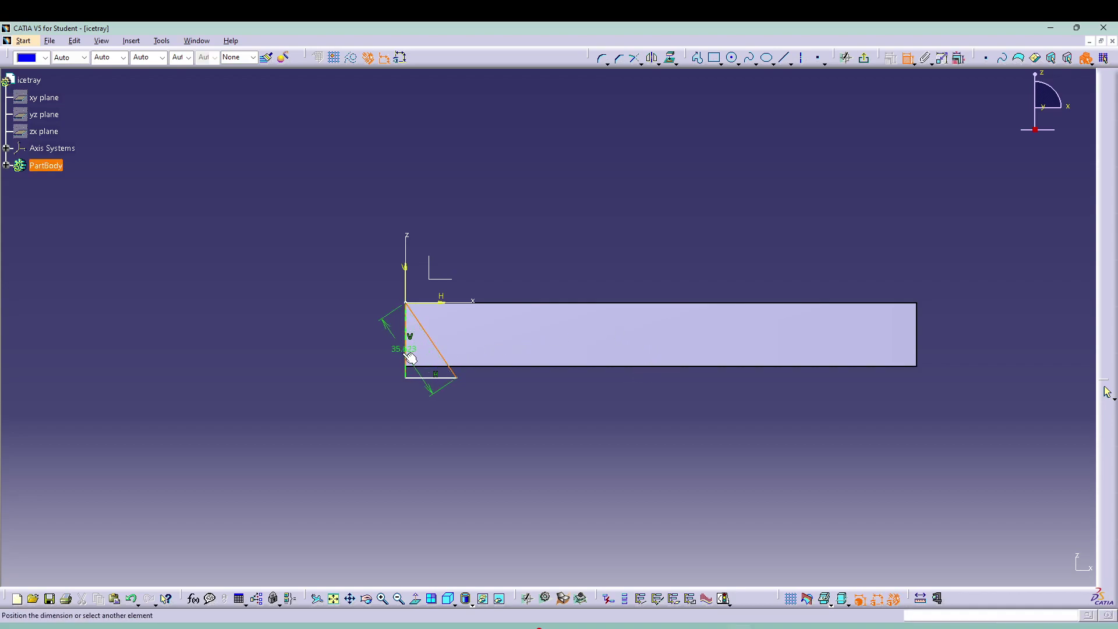
pyautogui.click(406, 356)
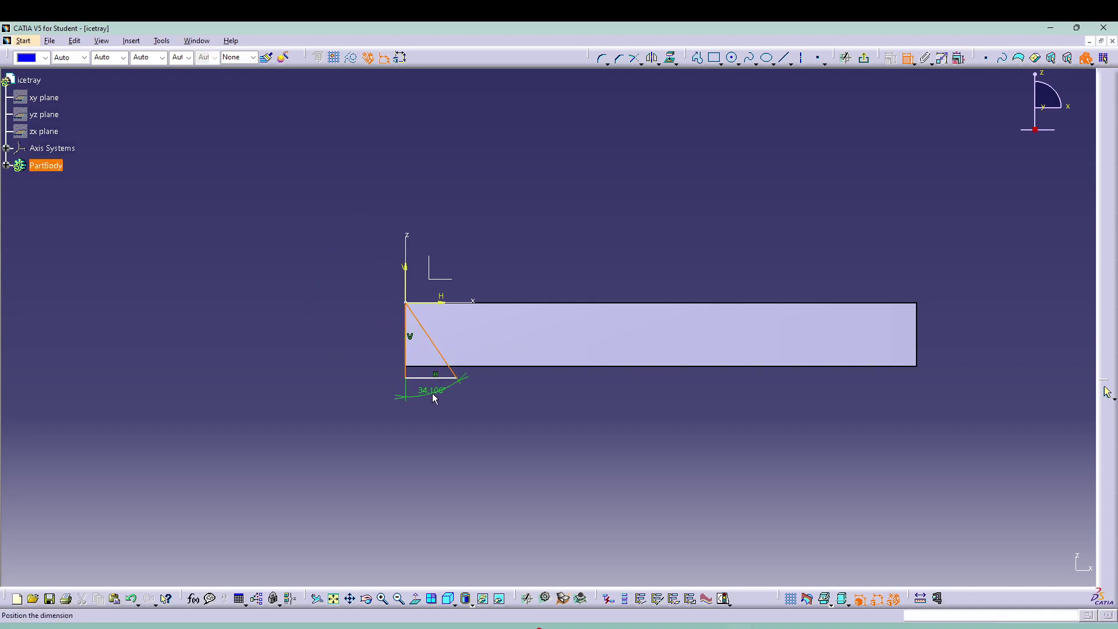
pyautogui.click(433, 394)
pyautogui.doubleClick(435, 396)
pyautogui.write('1')
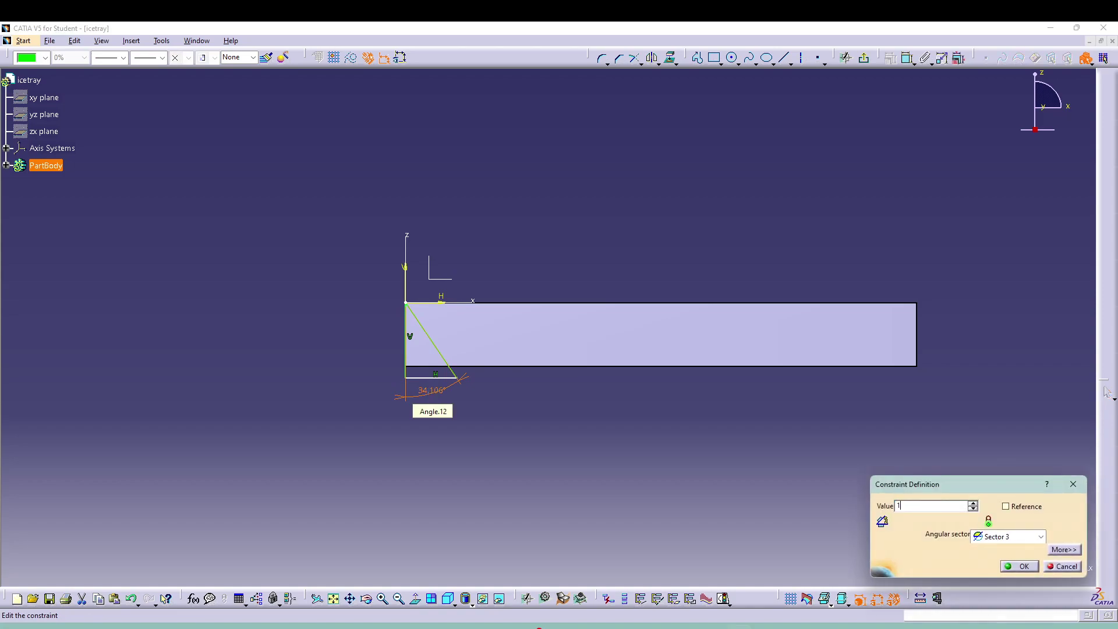
pyautogui.write('0')
pyautogui.press('Return')
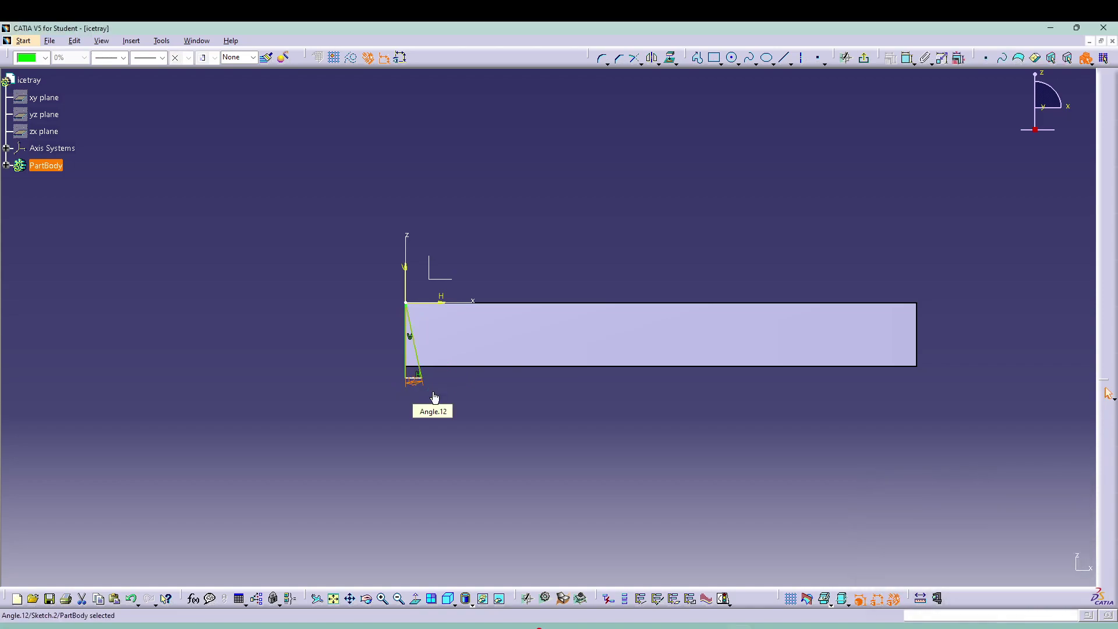
# Make the triangle's bottom line coincident with the block's bottom edge
pyautogui.click(504, 413)
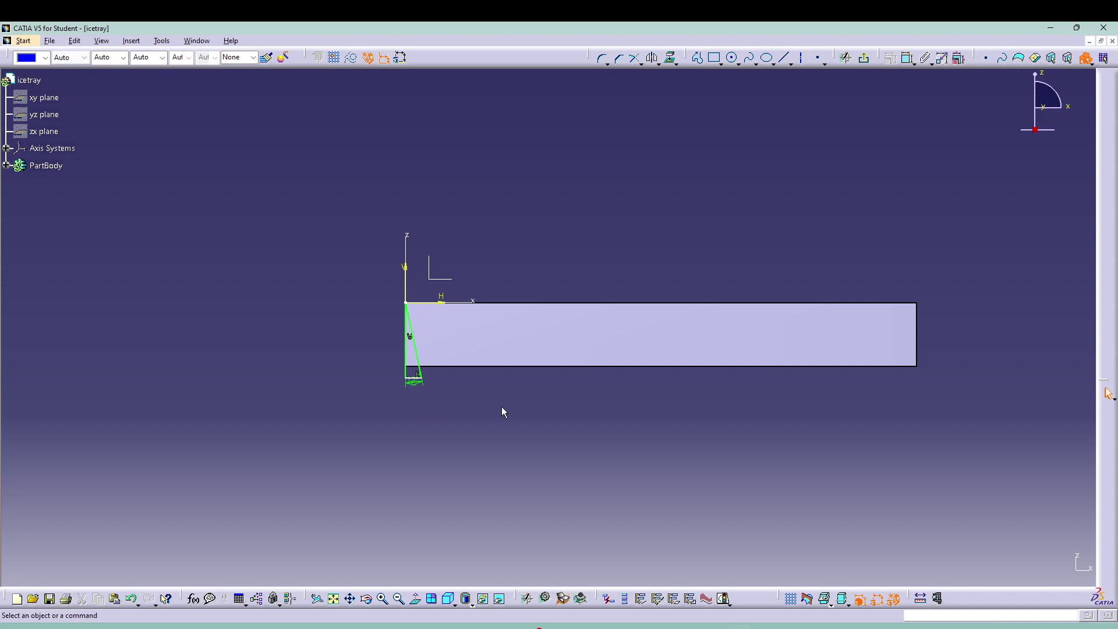
pyautogui.moveTo(442, 429)
pyautogui.keyDown('ctrl'); pyautogui.mouseDown(button='middle')
pyautogui.moveTo(400, 418)
pyautogui.moveTo(460, 426)
pyautogui.mouseUp(button='middle'); pyautogui.keyUp('ctrl')
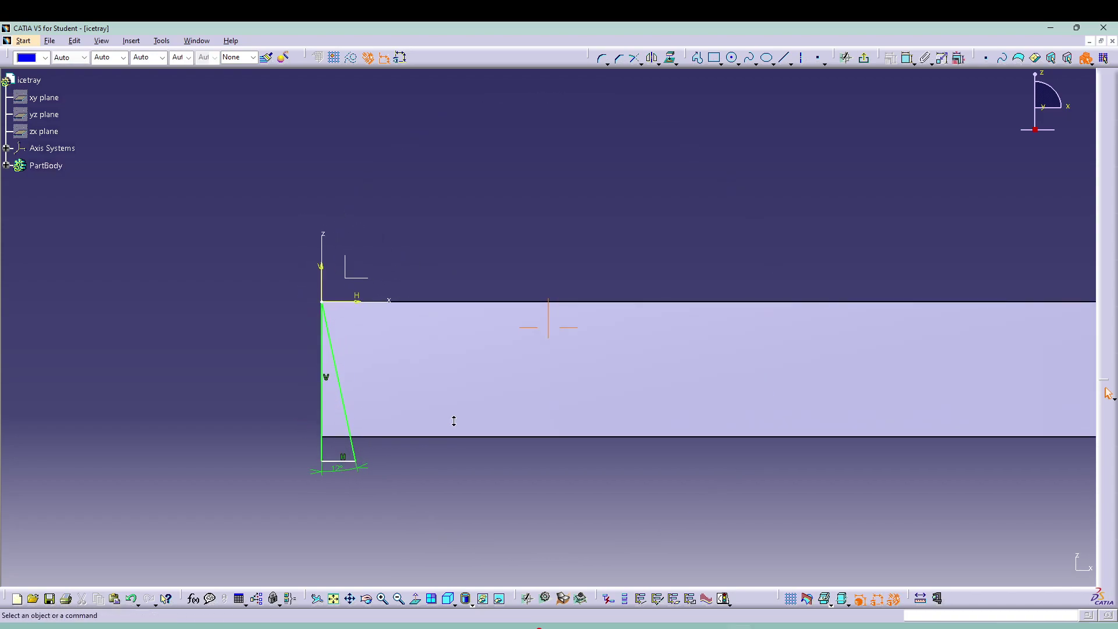
pyautogui.click(354, 460)
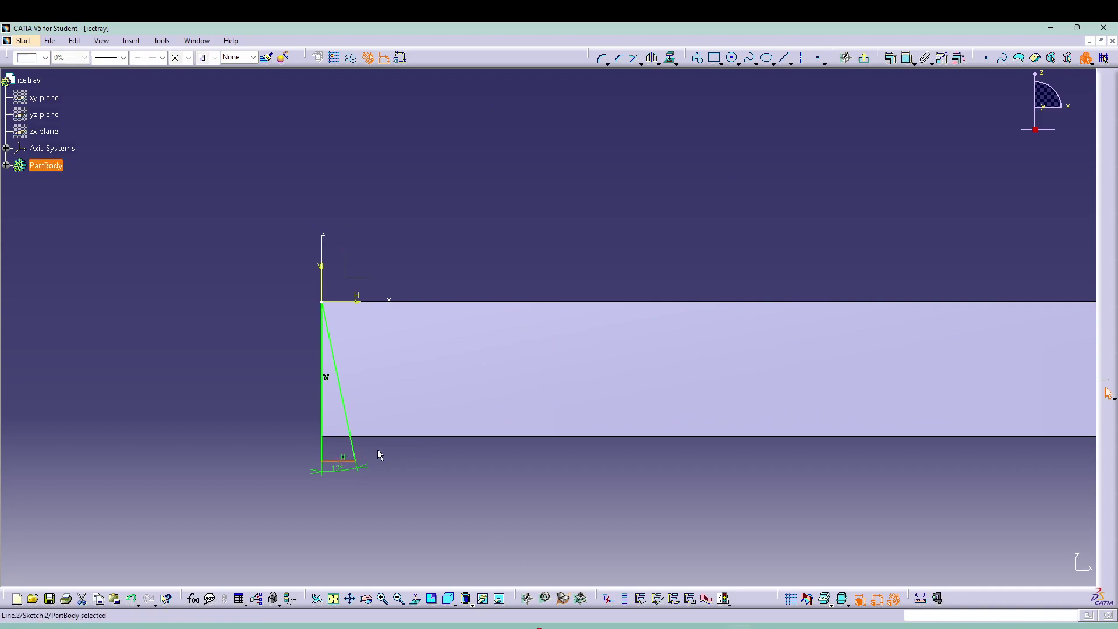
pyautogui.click(891, 57)
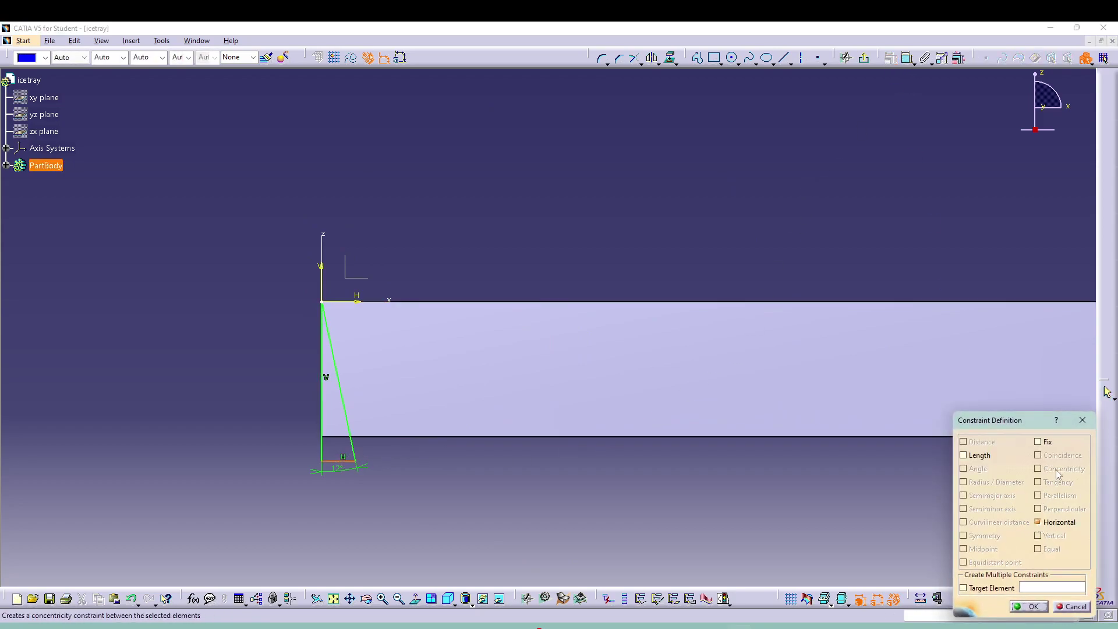
pyautogui.click(1082, 420)
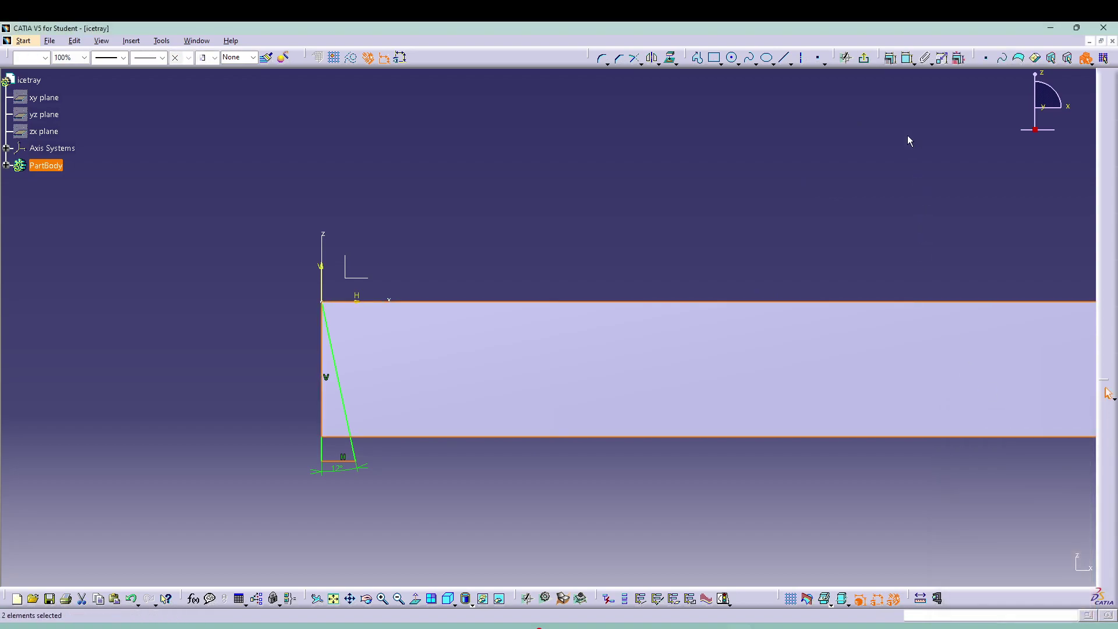
pyautogui.click(494, 437)
pyautogui.click(347, 462)
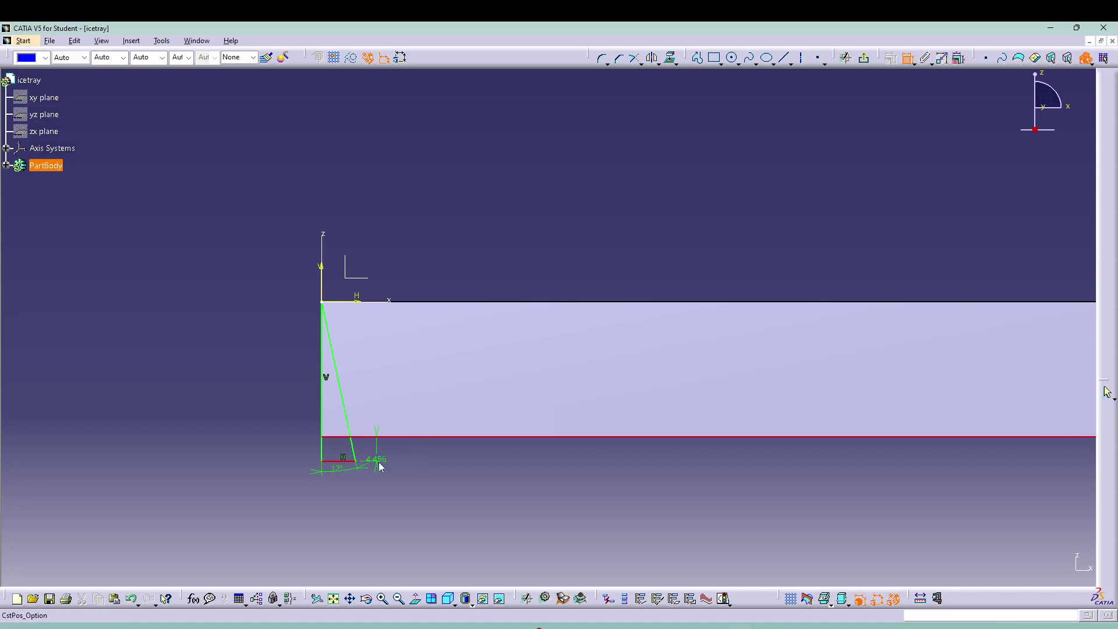
pyautogui.rightClick(378, 462)
pyautogui.click(424, 367)
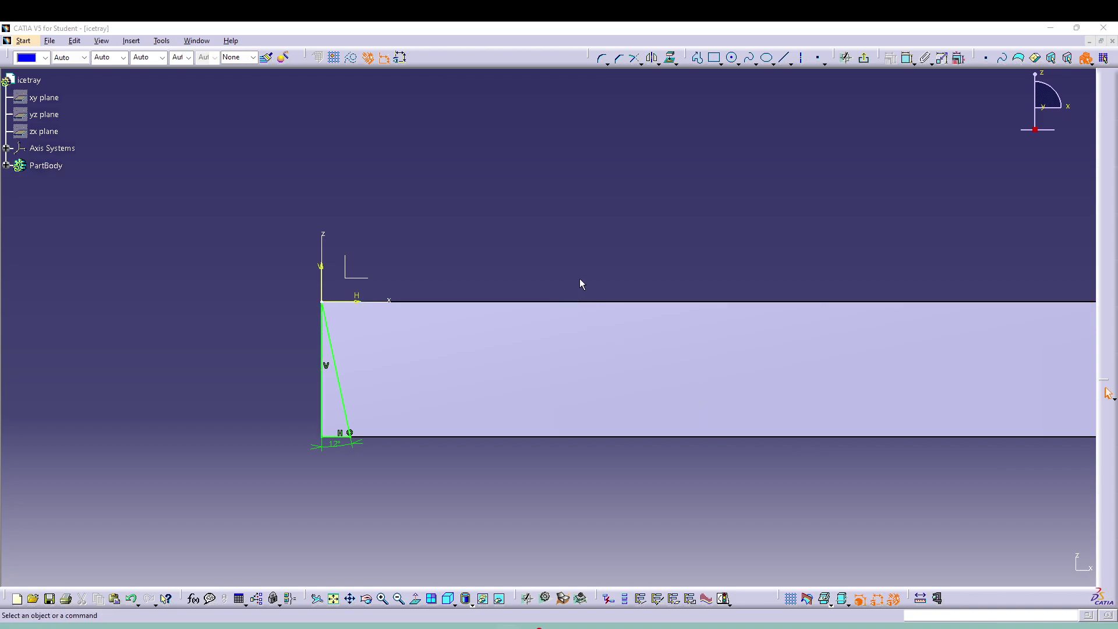
pyautogui.moveTo(265, 373); pyautogui.dragTo(287, 319, button='middle')
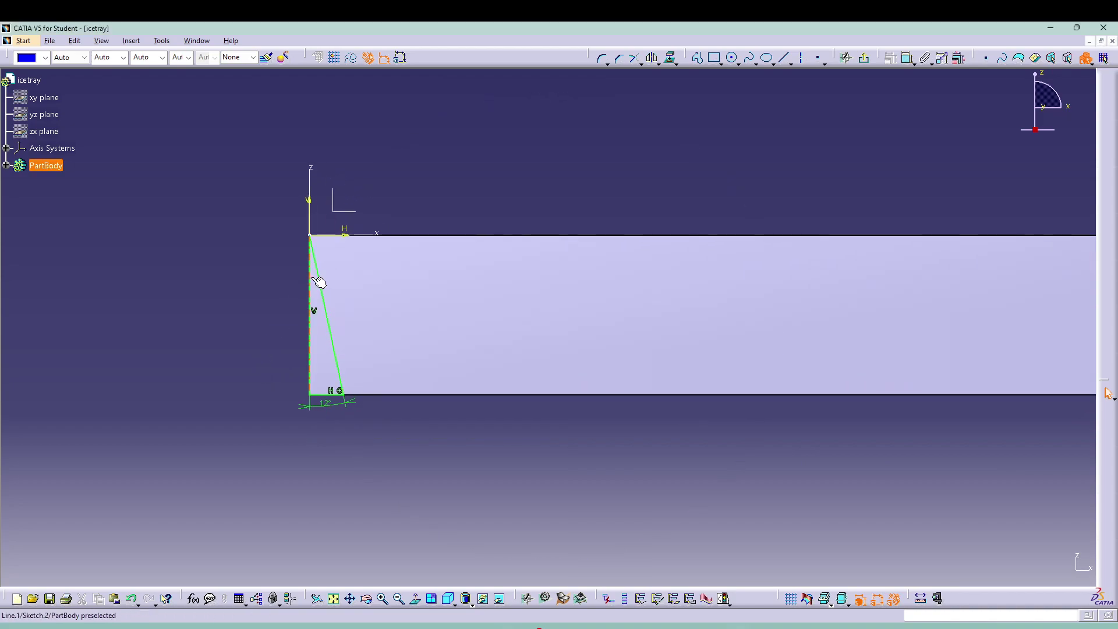
# Mirror the slanted and bottom lines across the vertical axis
pyautogui.click(322, 288)
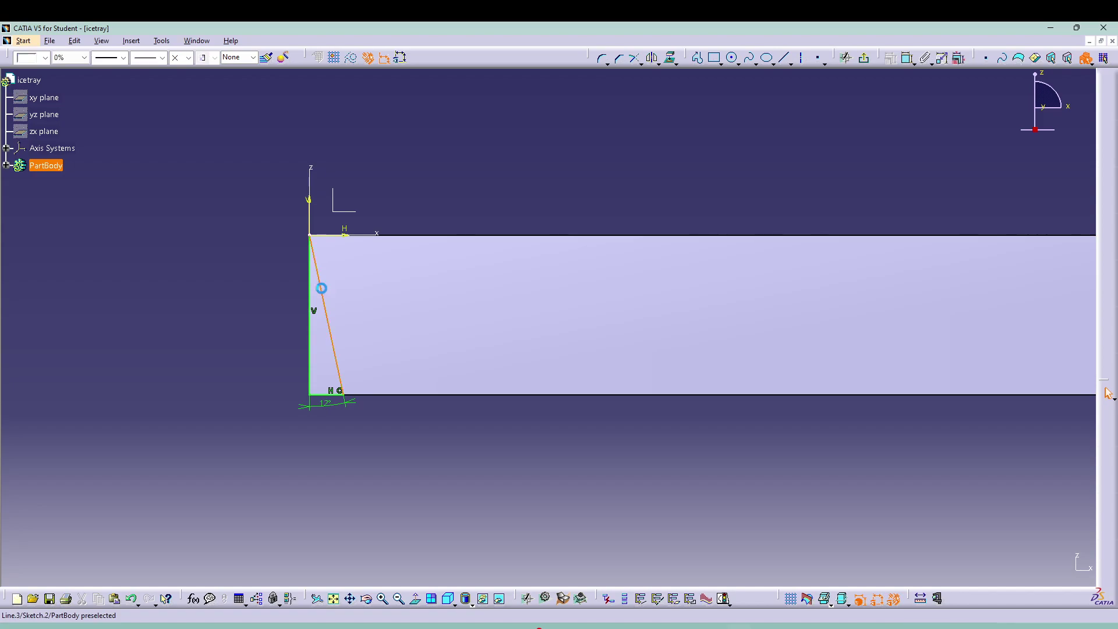
pyautogui.keyDown('ctrl'); pyautogui.click(322, 396); pyautogui.keyUp('ctrl')
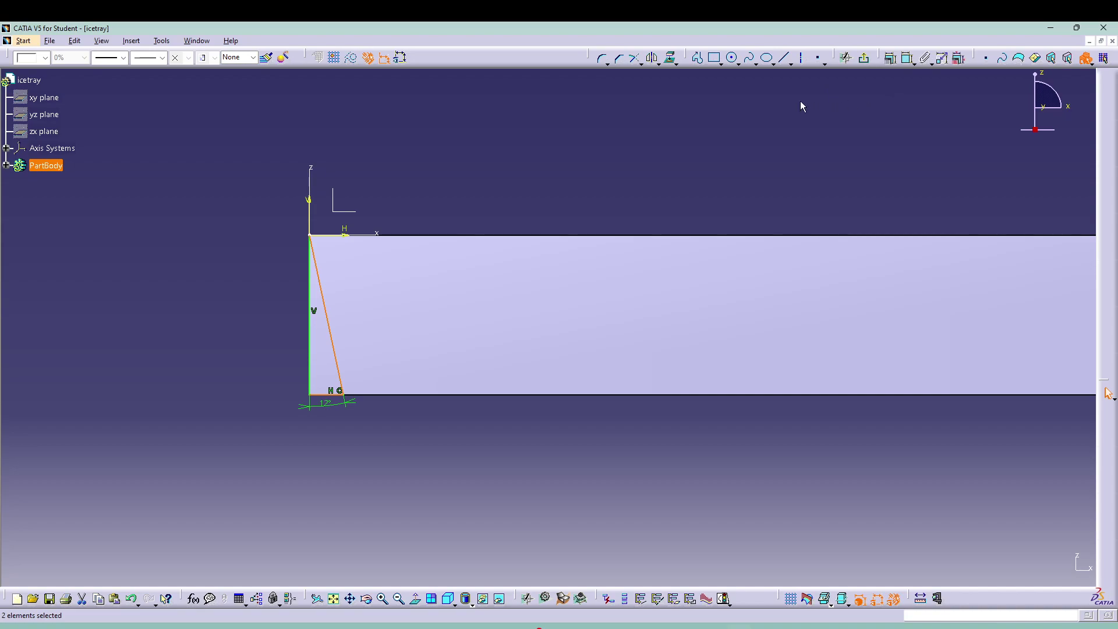
pyautogui.click(652, 57)
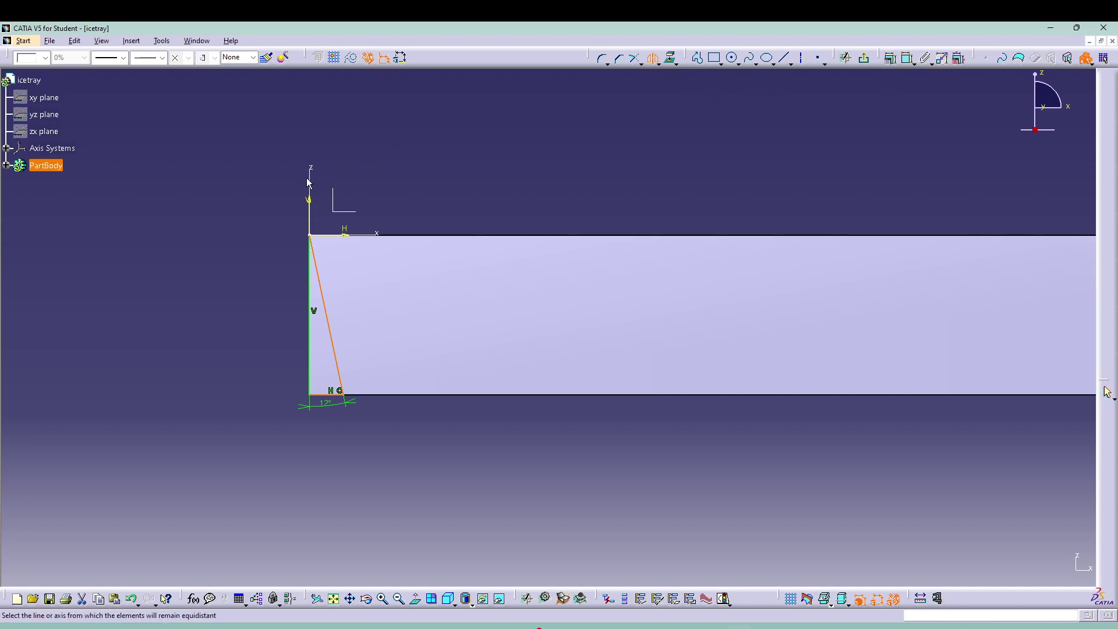
pyautogui.click(309, 177)
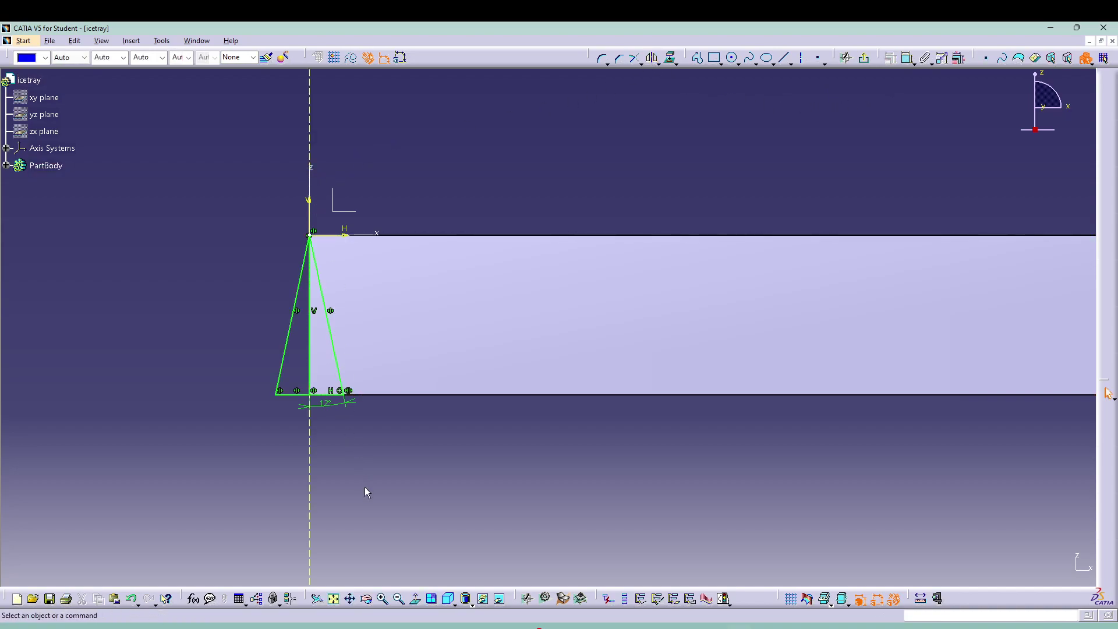
# Round the apex where the two slanted lines meet with a corner
pyautogui.click(602, 58)
pyautogui.click(301, 271)
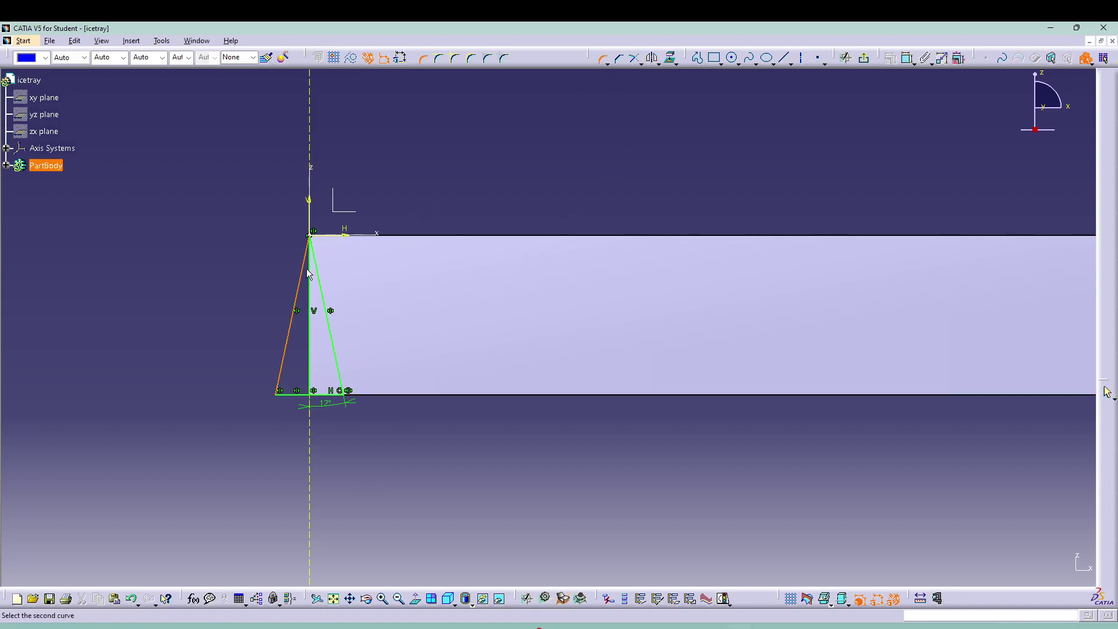
pyautogui.click(324, 277)
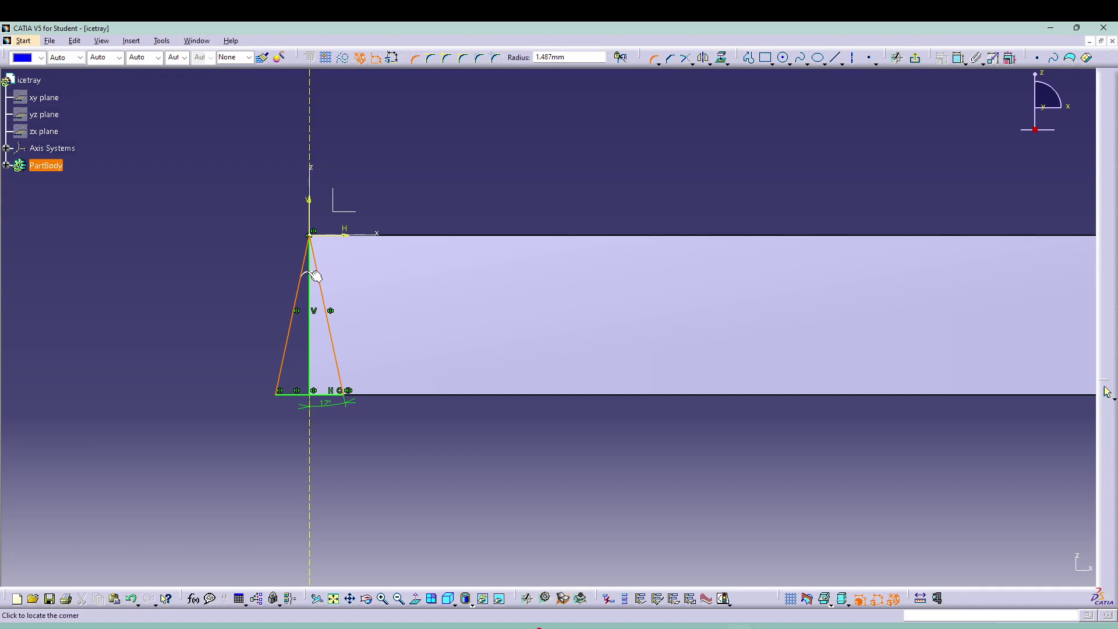
pyautogui.click(313, 278)
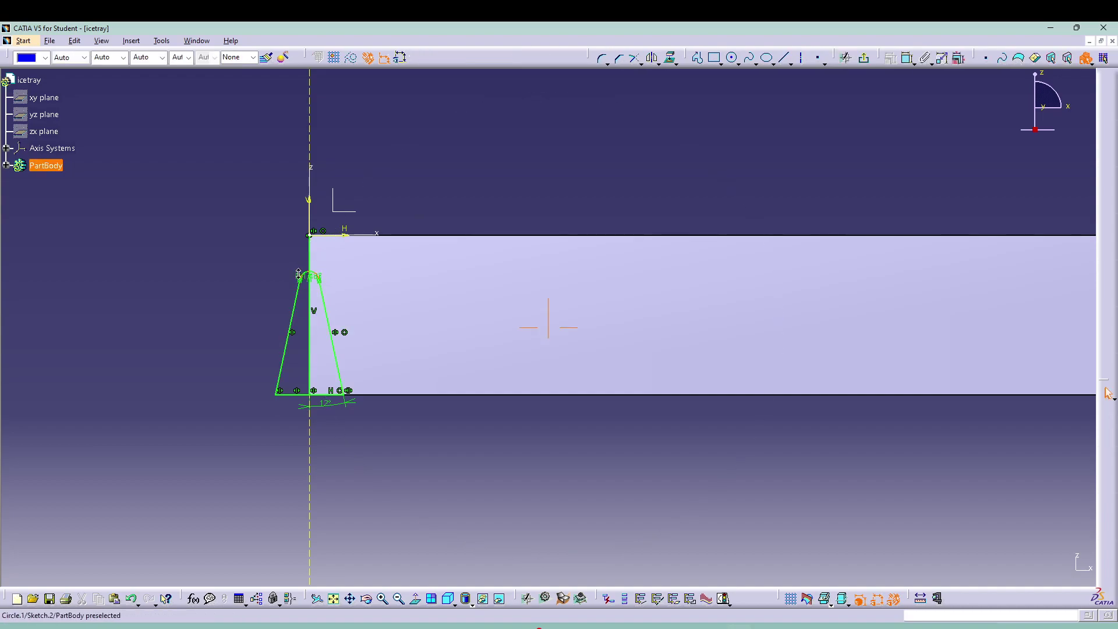
# Change the apex corner's radius dimension from 1.487 to 1 mm
pyautogui.scroll(2, 545, 320)
pyautogui.click(221, 269)
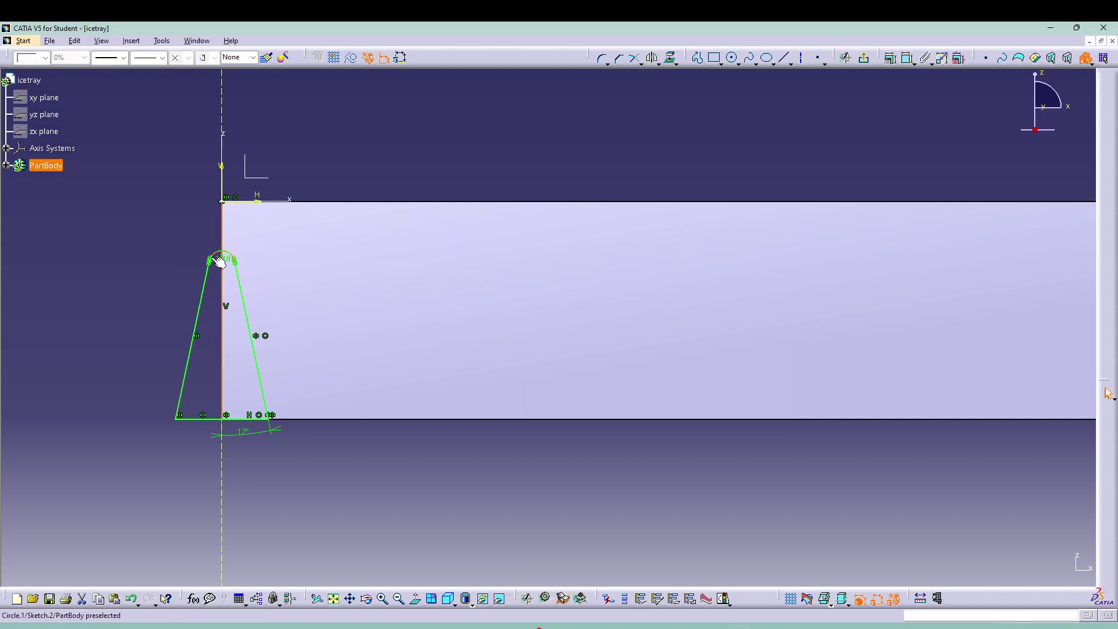
pyautogui.click(214, 263)
pyautogui.moveTo(214, 263)
pyautogui.mouseDown(button='middle')
pyautogui.moveTo(293, 295)
pyautogui.moveTo(159, 333)
pyautogui.mouseUp(button='middle')
pyautogui.moveTo(180, 310)
pyautogui.mouseDown()
pyautogui.moveTo(204, 138)
pyautogui.moveTo(173, 227)
pyautogui.mouseUp()
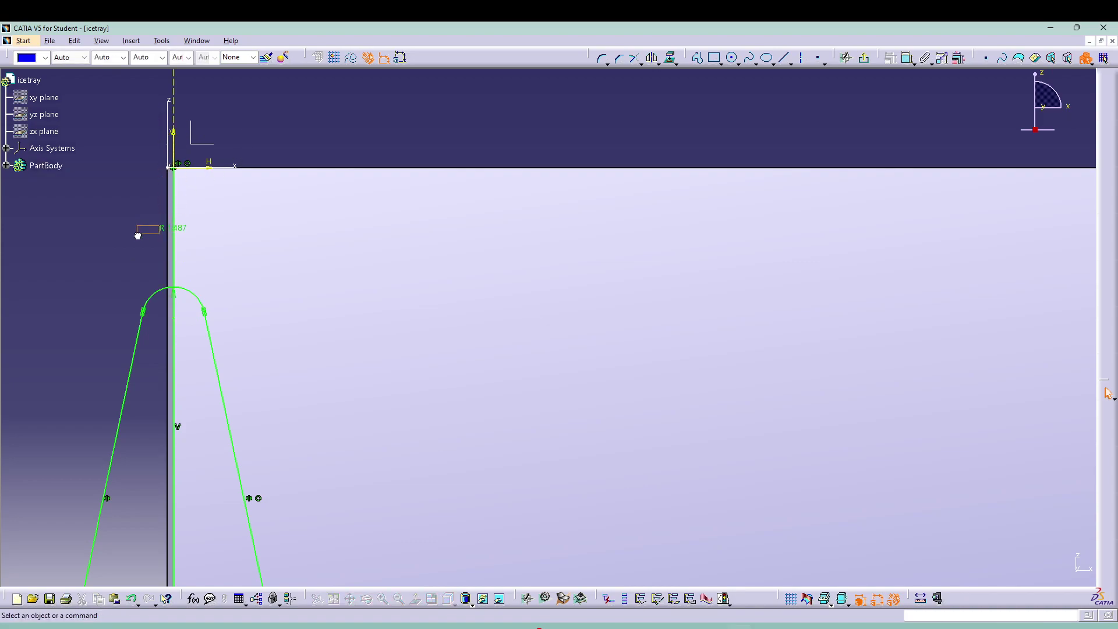
pyautogui.moveTo(170, 230); pyautogui.dragTo(137, 239)
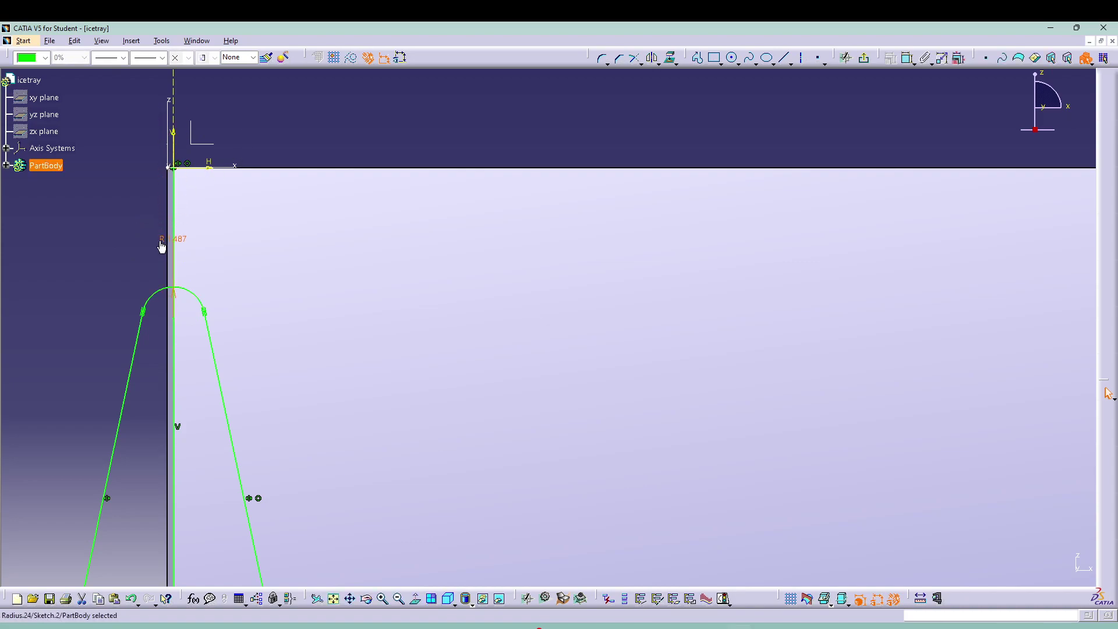
pyautogui.press('Escape')
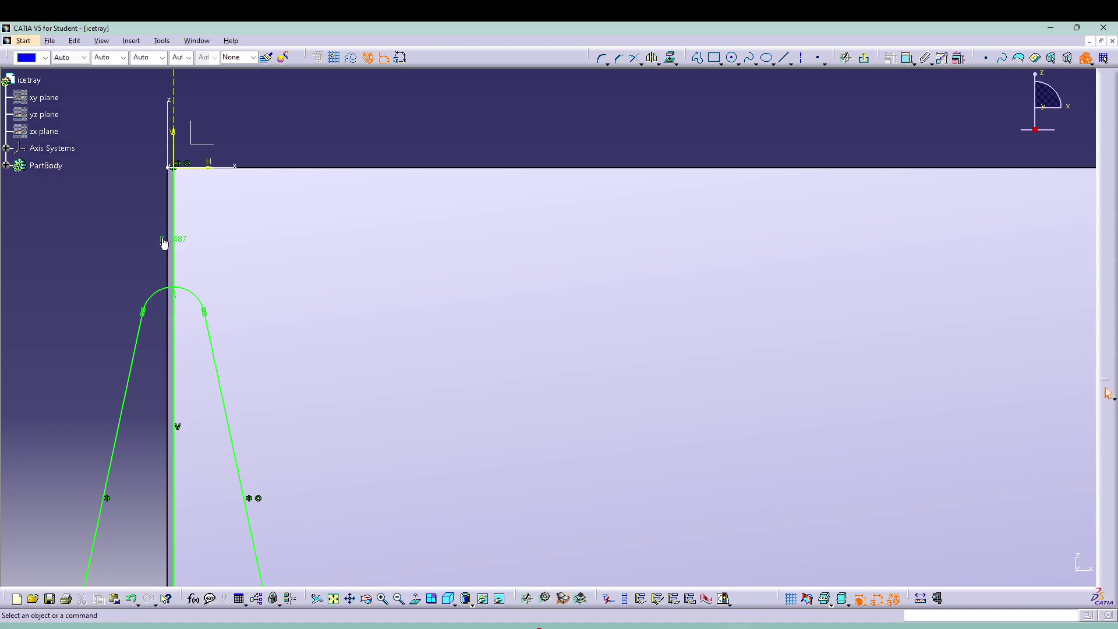
pyautogui.doubleClick(163, 243)
pyautogui.write('1')
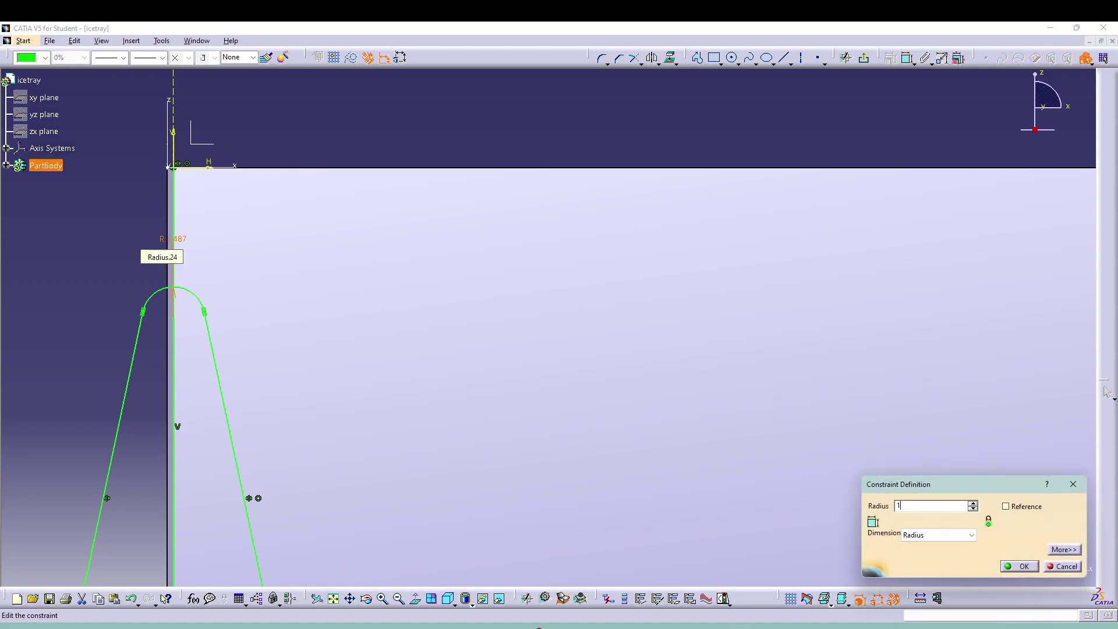
pyautogui.press('Return')
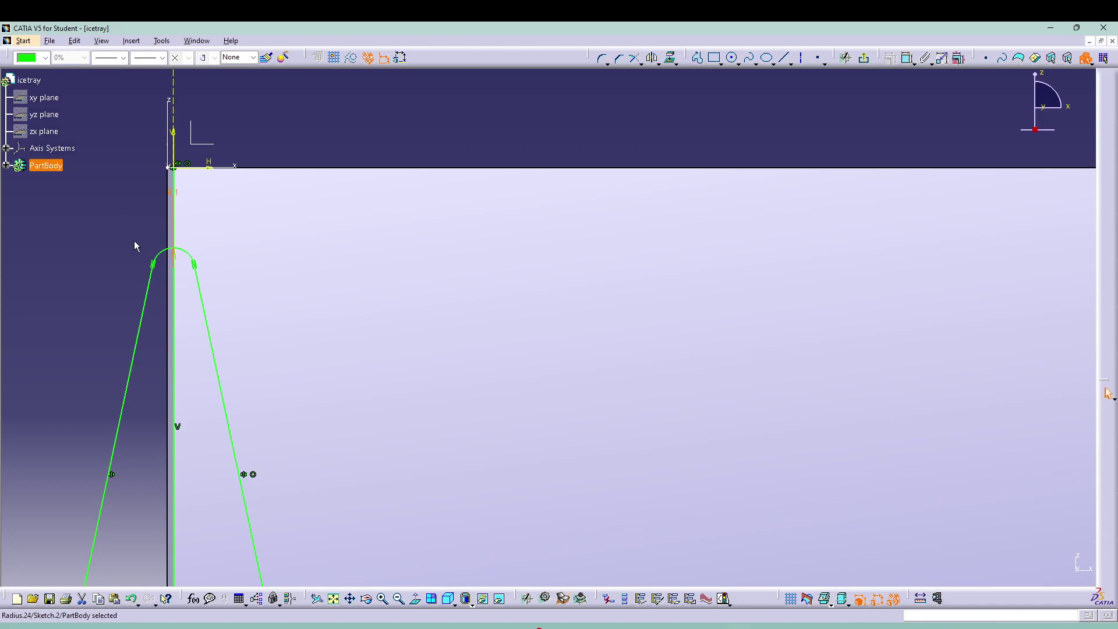
pyautogui.click(135, 241)
pyautogui.scroll(-3, 135, 242)
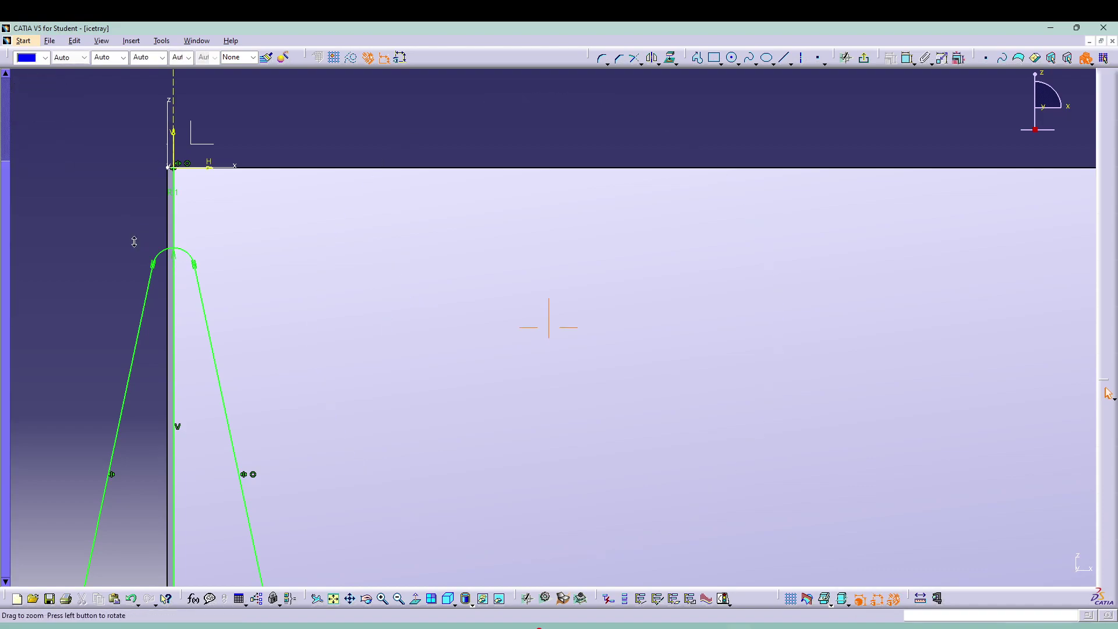
pyautogui.keyDown('ctrl'); pyautogui.moveTo(134, 241); pyautogui.dragTo(155, 320, button='middle'); pyautogui.keyUp('ctrl')
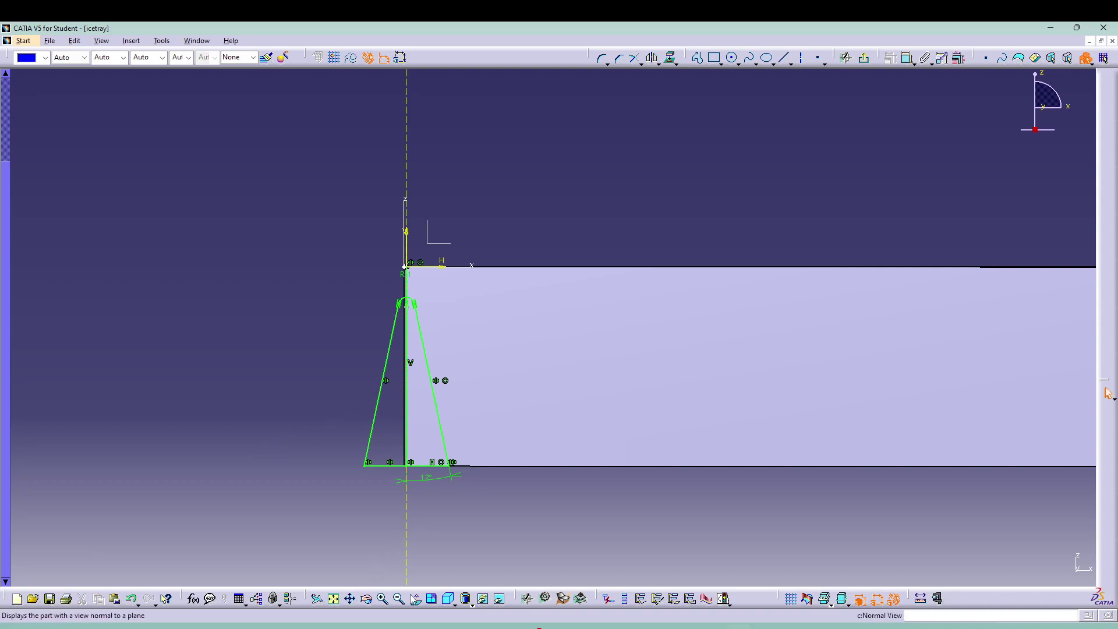
# Quick-trim the vertical line and the short segment at the profile's apex
pyautogui.click(418, 424)
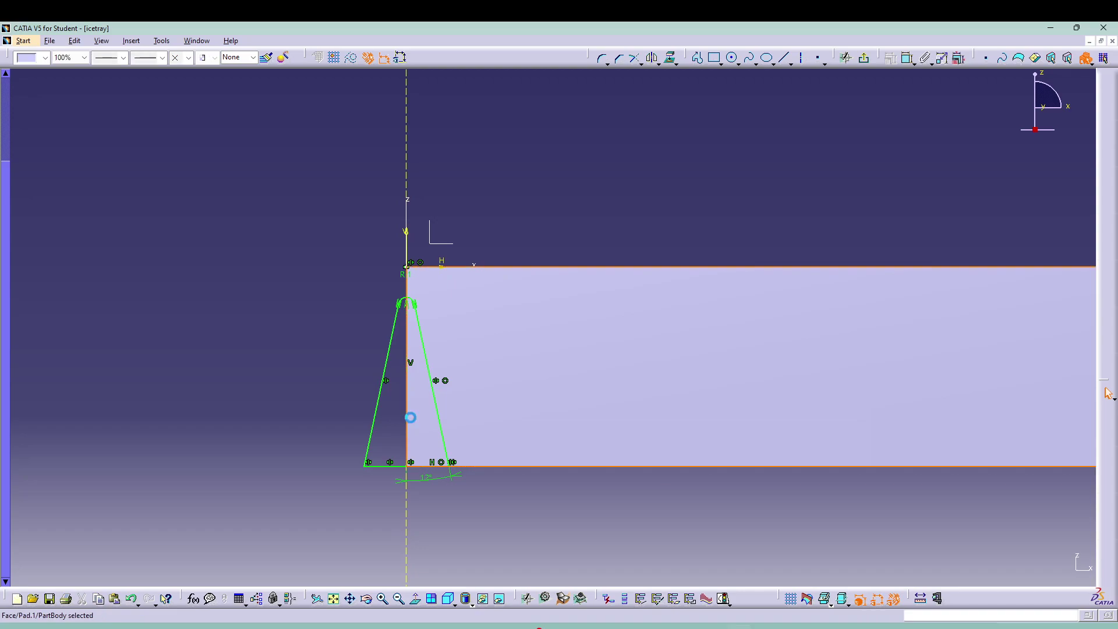
pyautogui.click(269, 377)
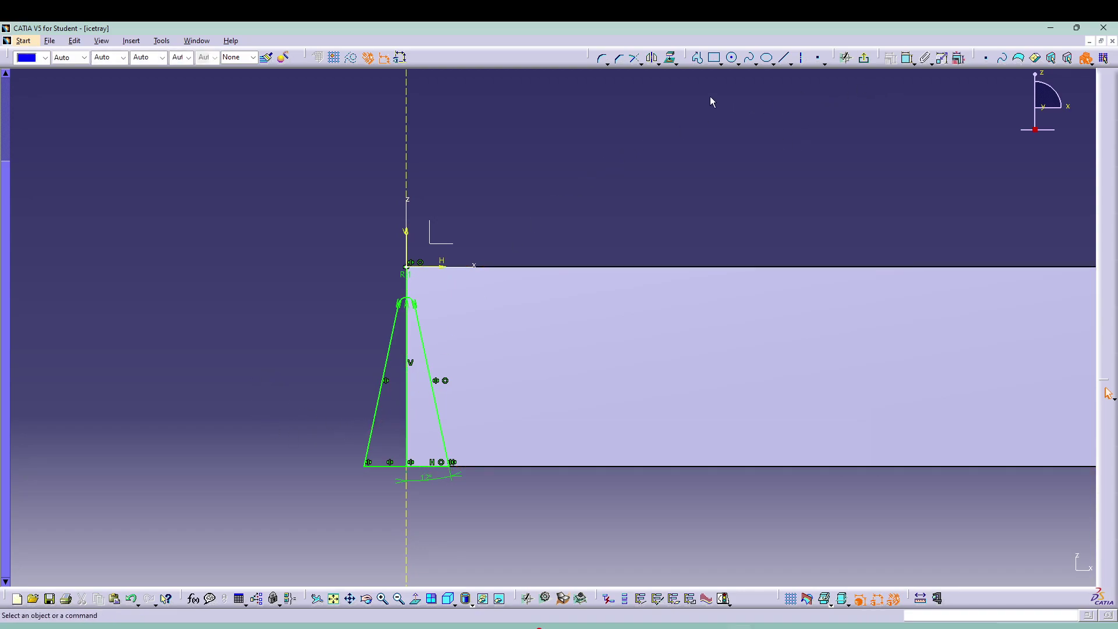
pyautogui.click(660, 65)
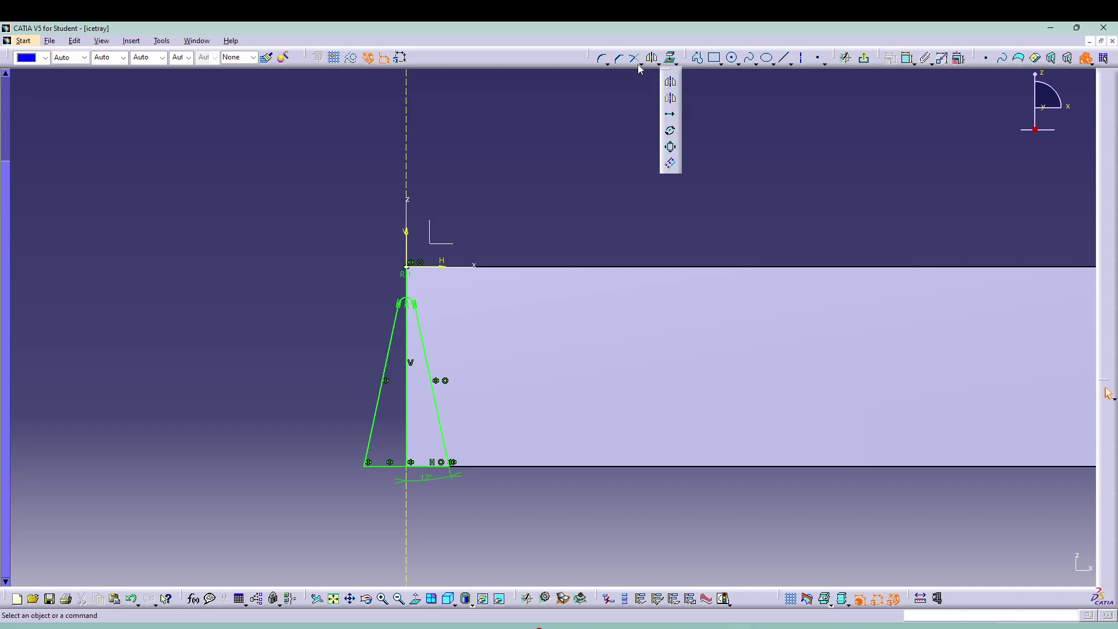
pyautogui.click(641, 65)
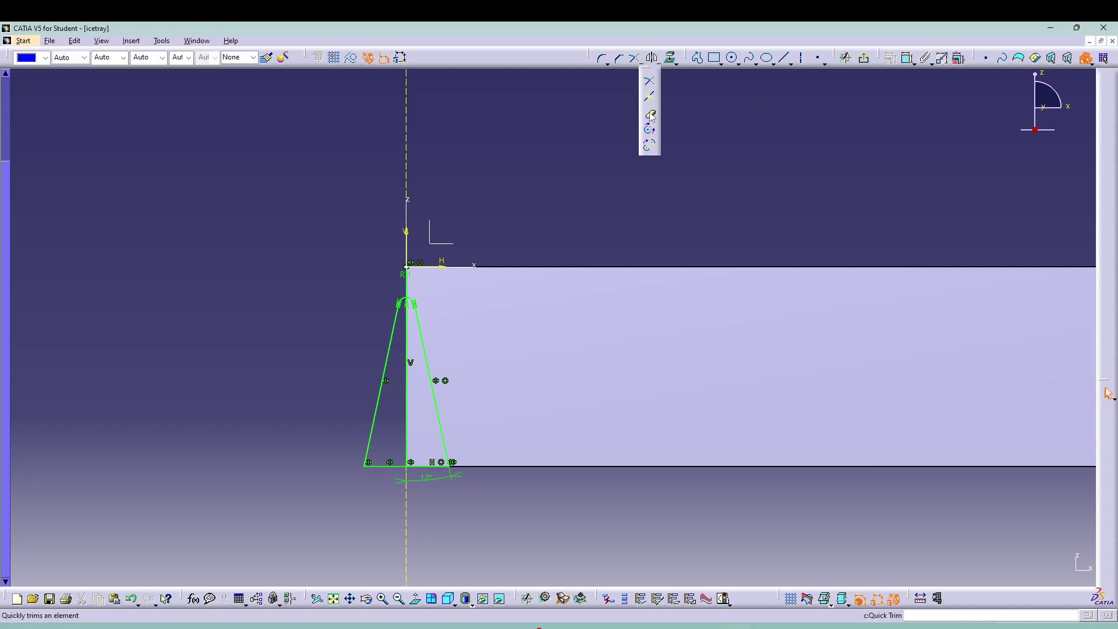
pyautogui.click(651, 116)
pyautogui.click(408, 384)
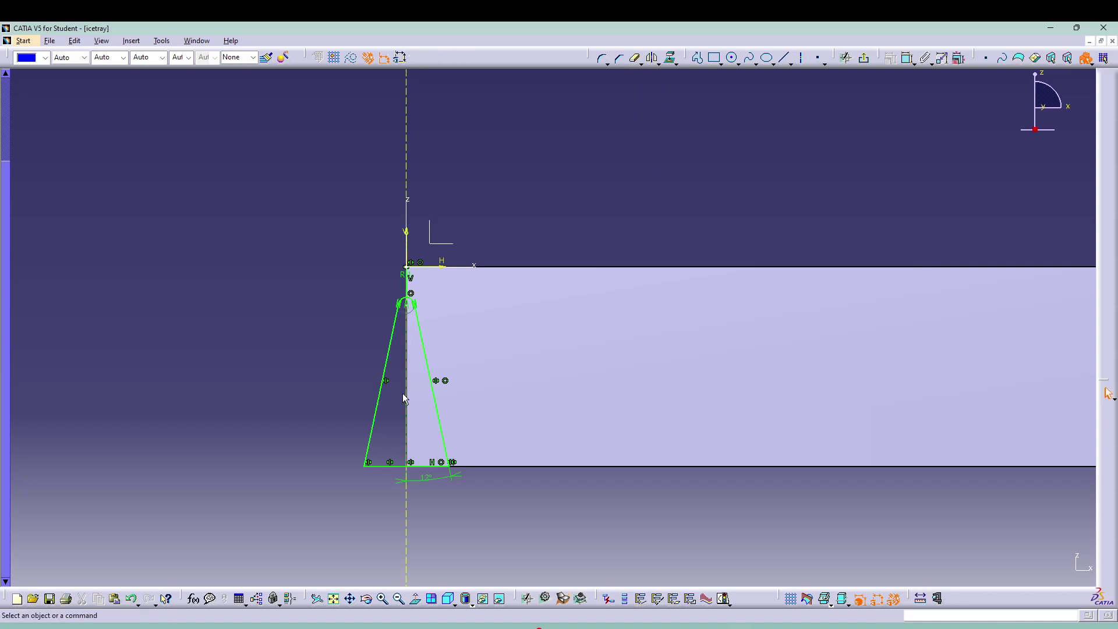
pyautogui.click(408, 289)
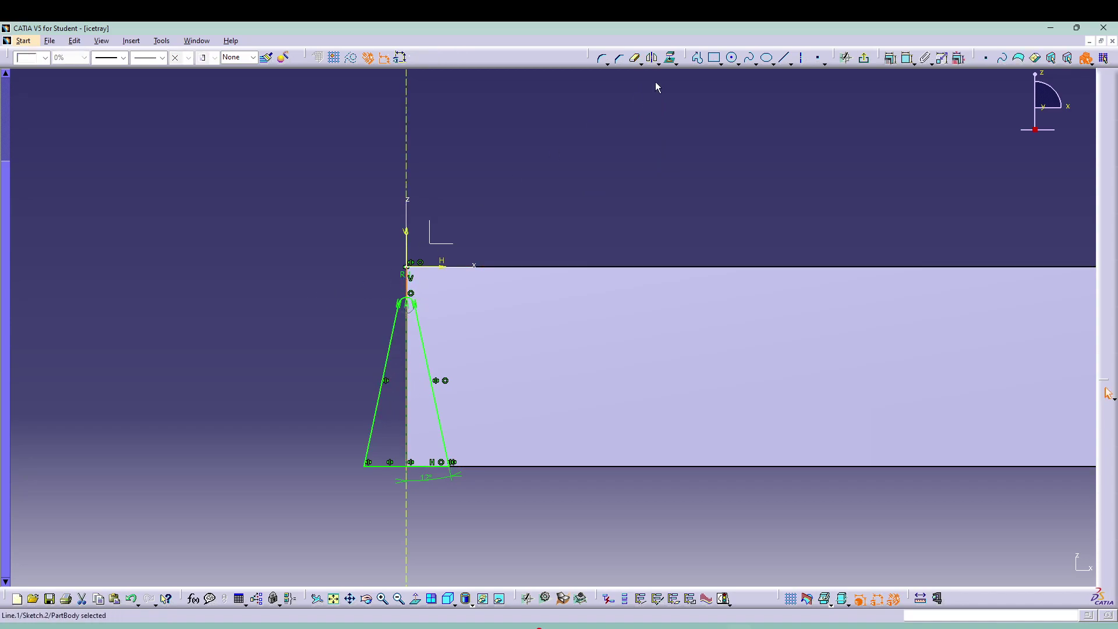
pyautogui.click(628, 63)
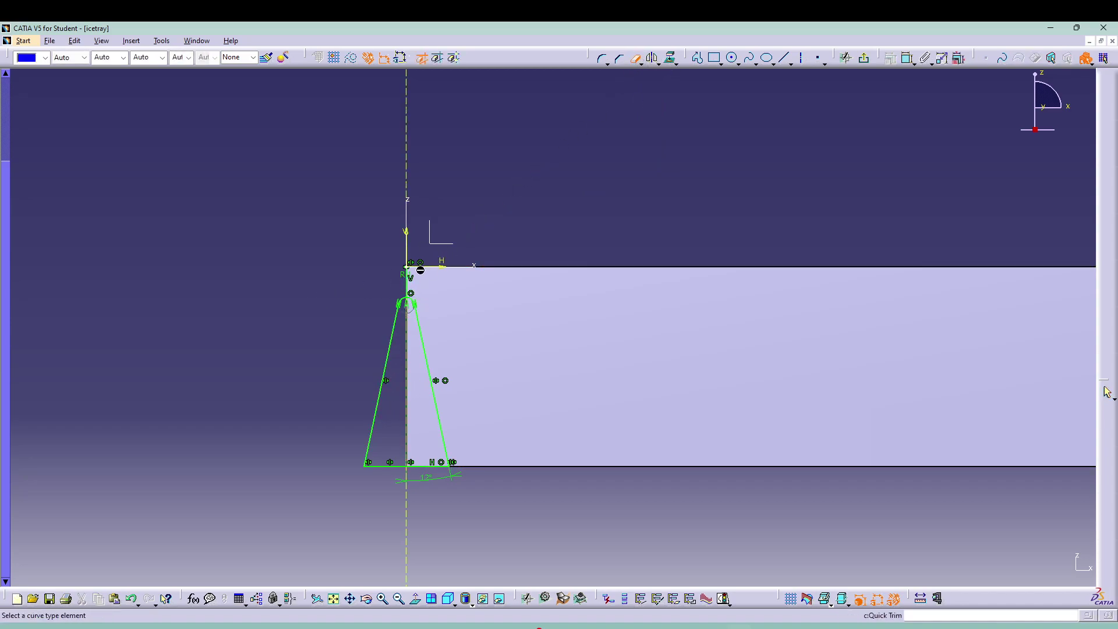
pyautogui.click(411, 289)
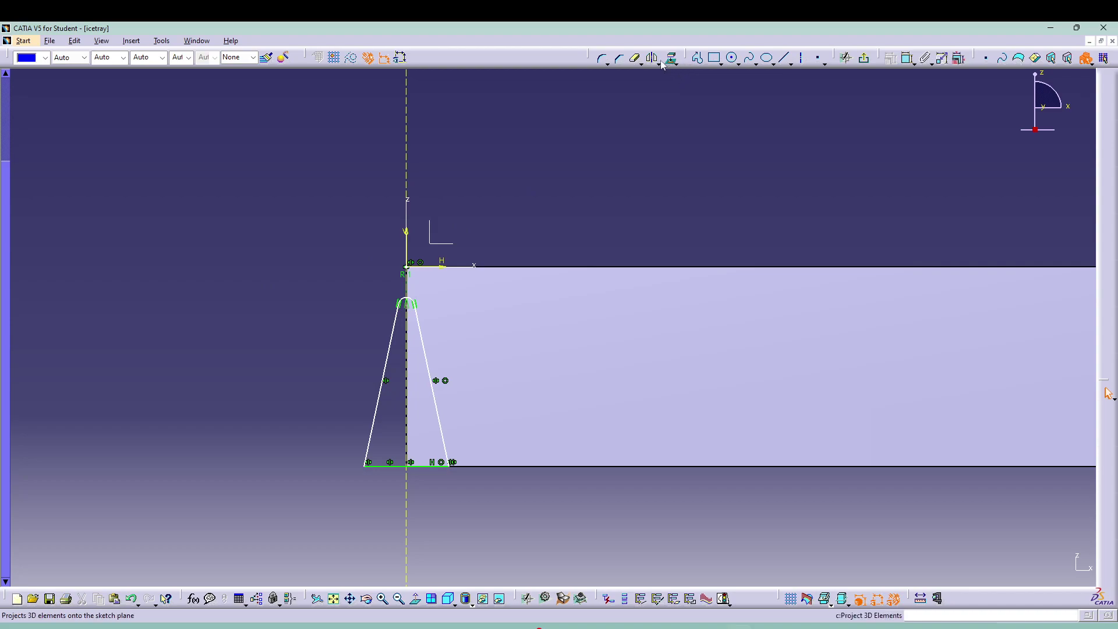
# Add a 12° angle dimension between the right slanted side and the axis
pyautogui.click(912, 64)
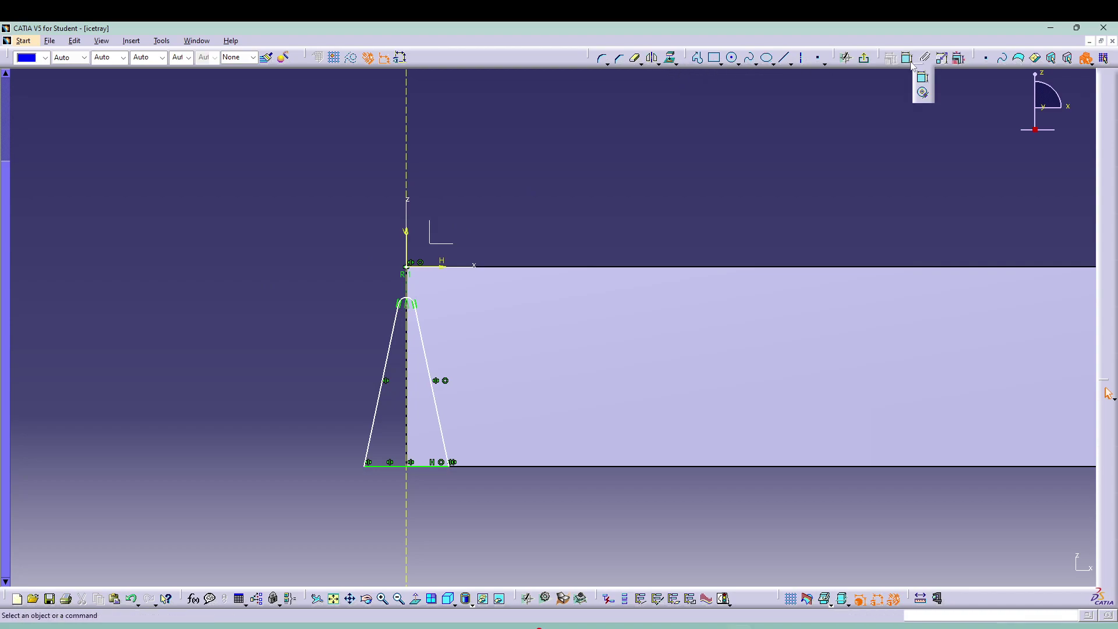
pyautogui.click(907, 59)
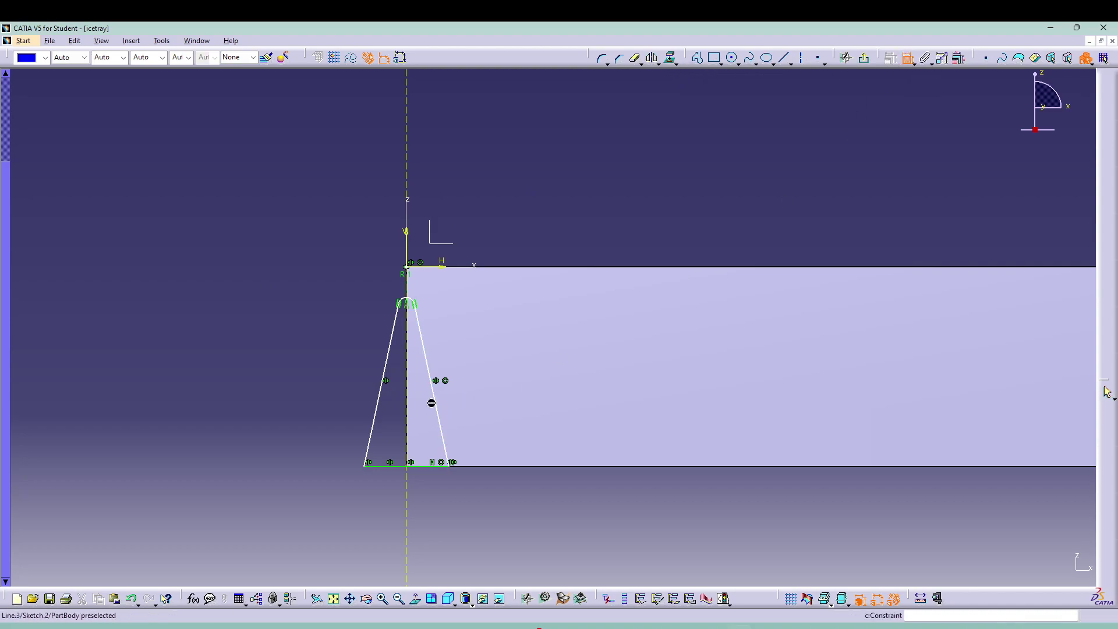
pyautogui.click(435, 403)
pyautogui.click(406, 481)
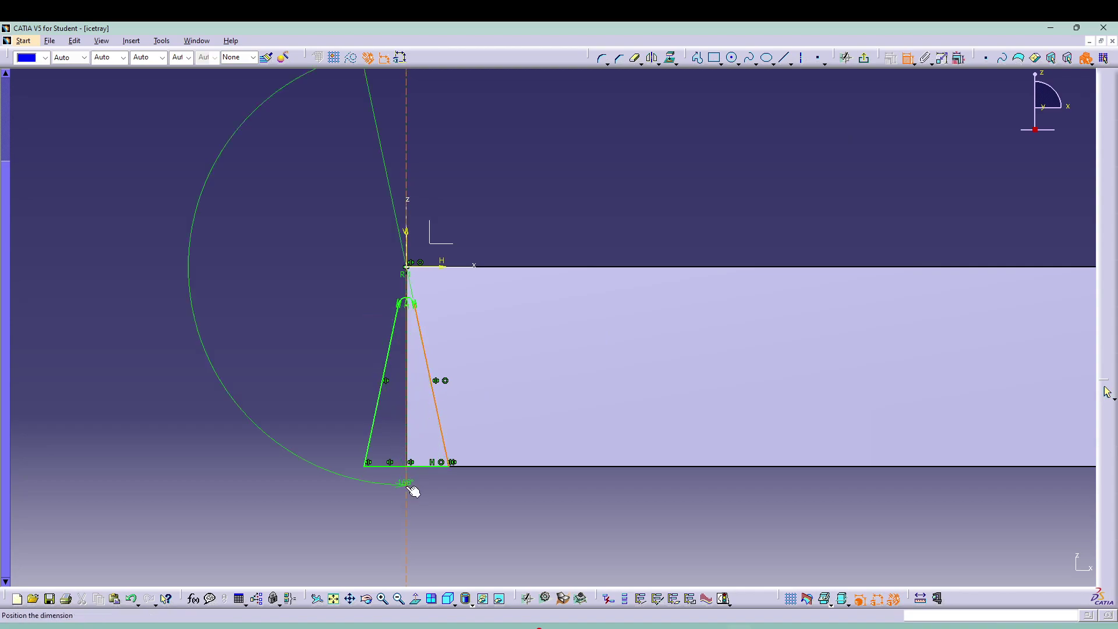
pyautogui.click(437, 492)
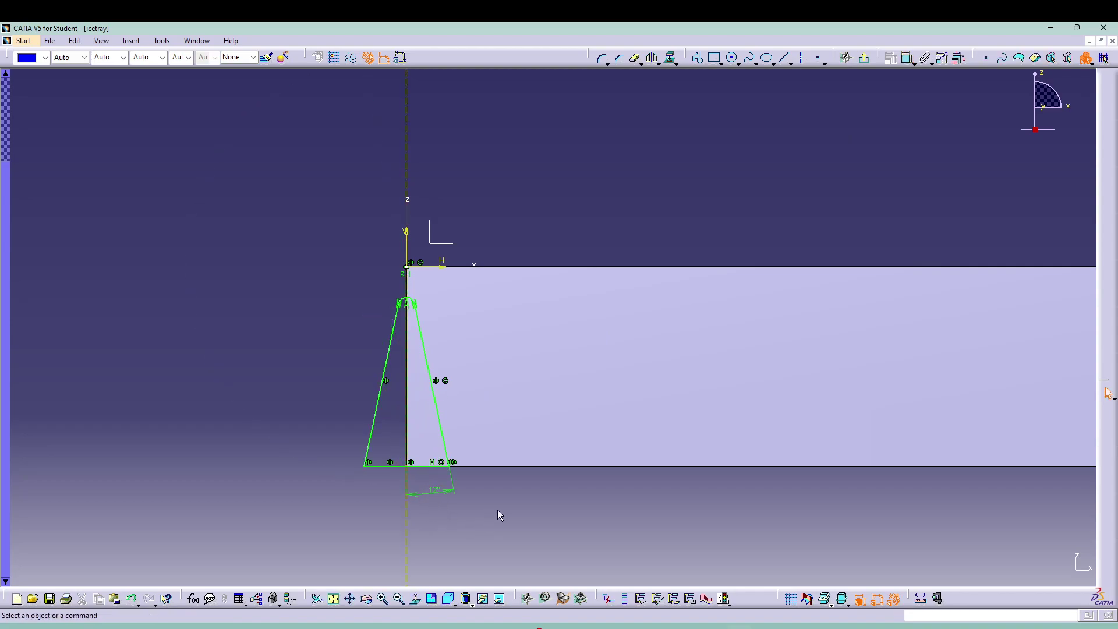
# Translate the wedge profile into 9 duplicate instances spaced 25 mm along the bottom edge
pyautogui.moveTo(497, 509)
pyautogui.mouseDown(button='middle')
pyautogui.moveTo(476, 446)
pyautogui.moveTo(407, 426)
pyautogui.moveTo(414, 449)
pyautogui.mouseUp(button='middle')
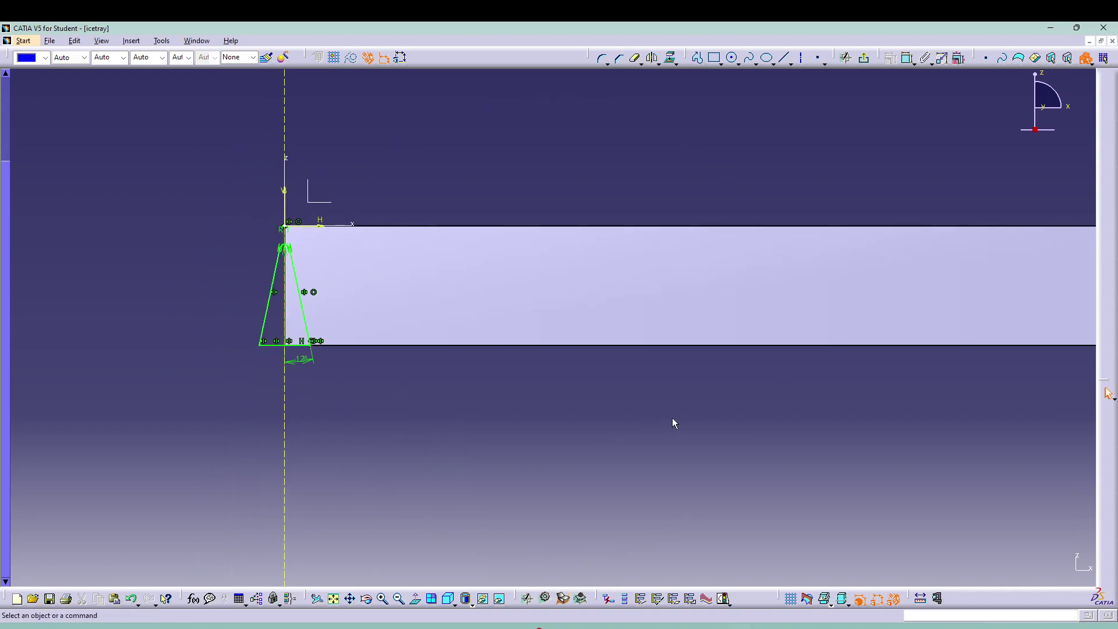
pyautogui.moveTo(673, 419); pyautogui.dragTo(540, 414, button='middle')
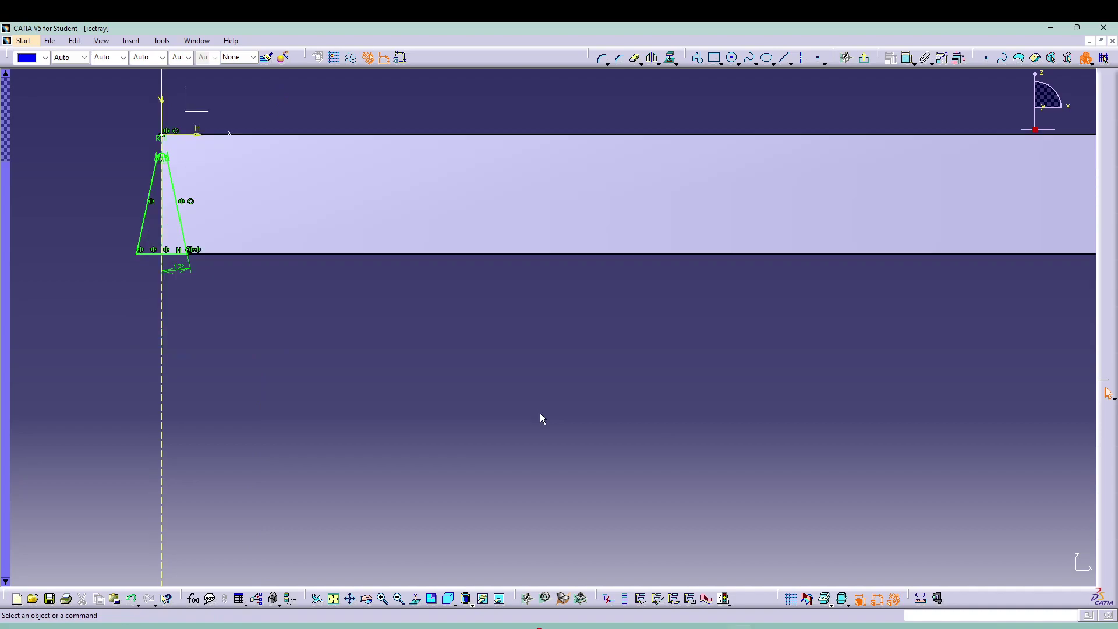
pyautogui.moveTo(540, 413); pyautogui.dragTo(503, 445, button='middle')
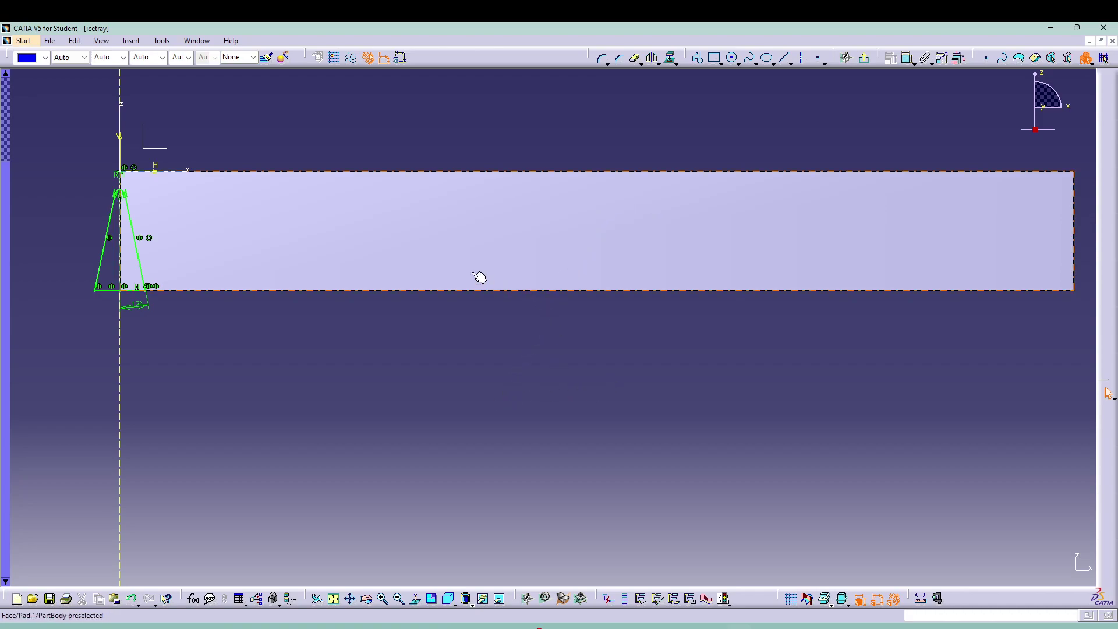
pyautogui.click(658, 63)
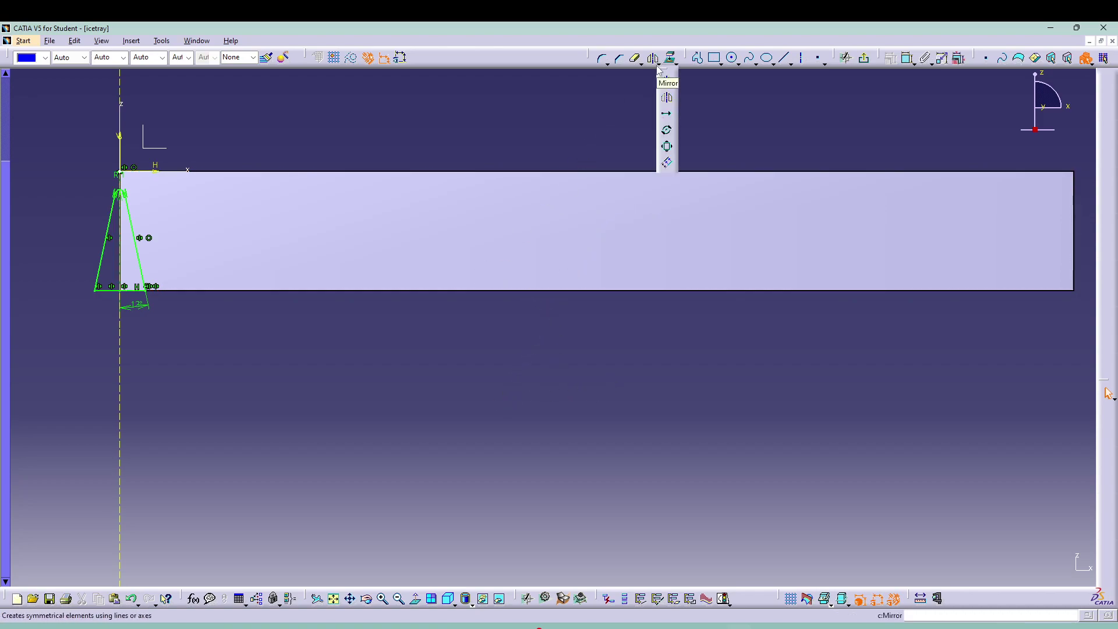
pyautogui.click(667, 116)
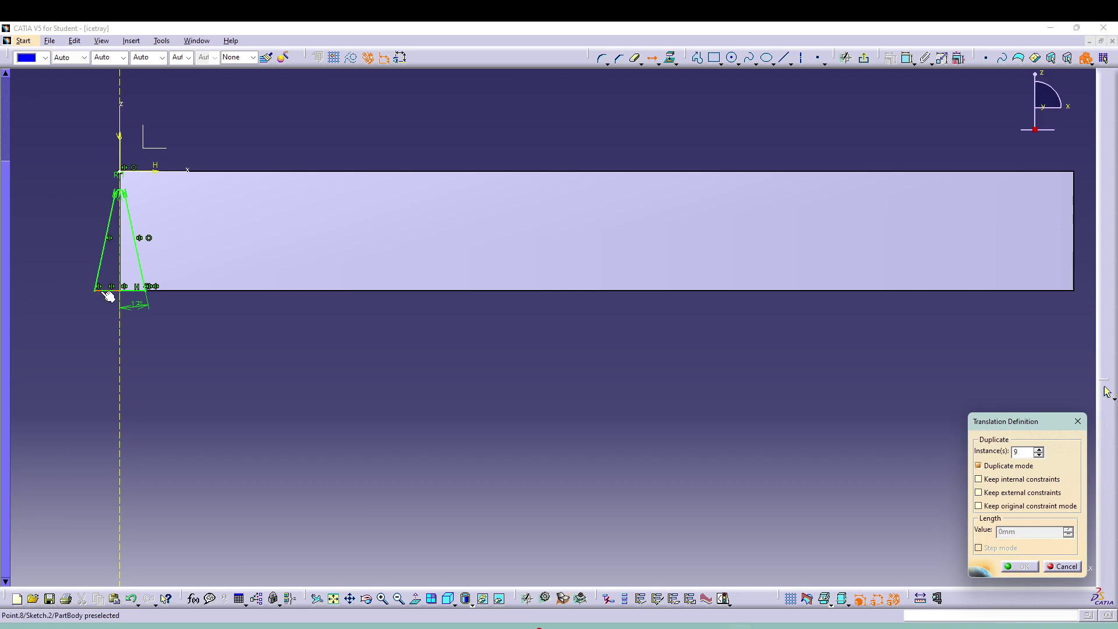
pyautogui.moveTo(83, 183); pyautogui.dragTo(160, 310)
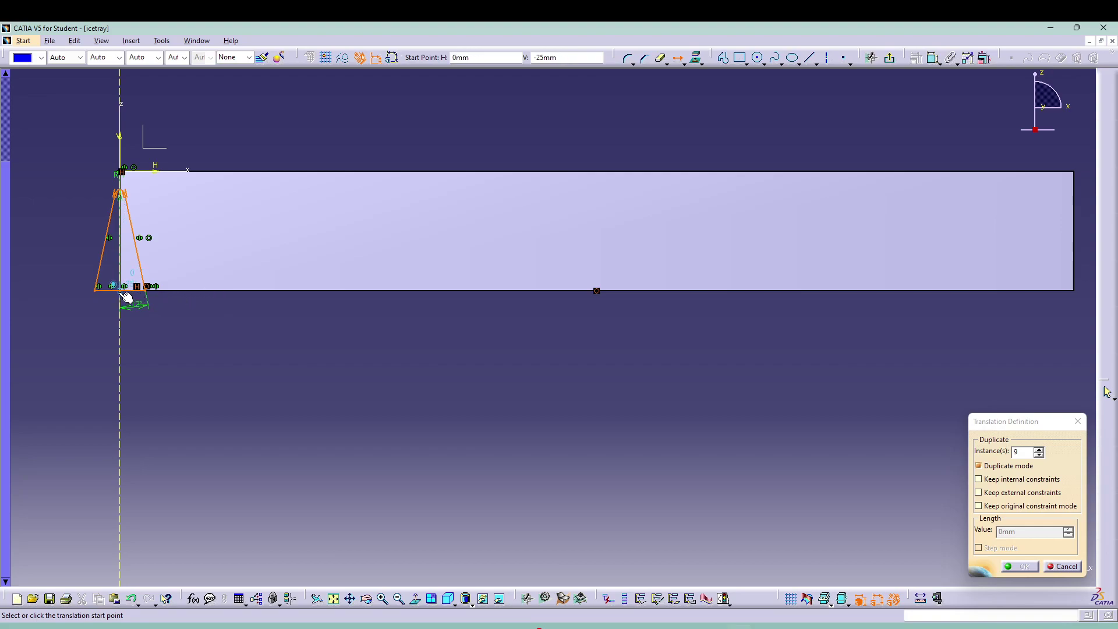
pyautogui.click(126, 296)
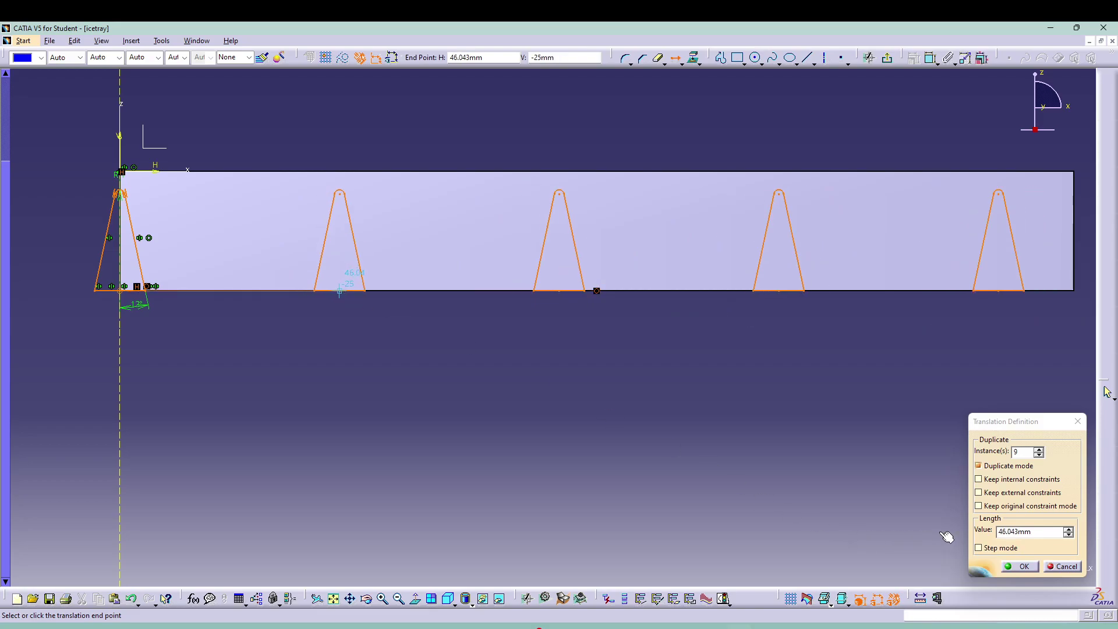
pyautogui.click(1042, 533)
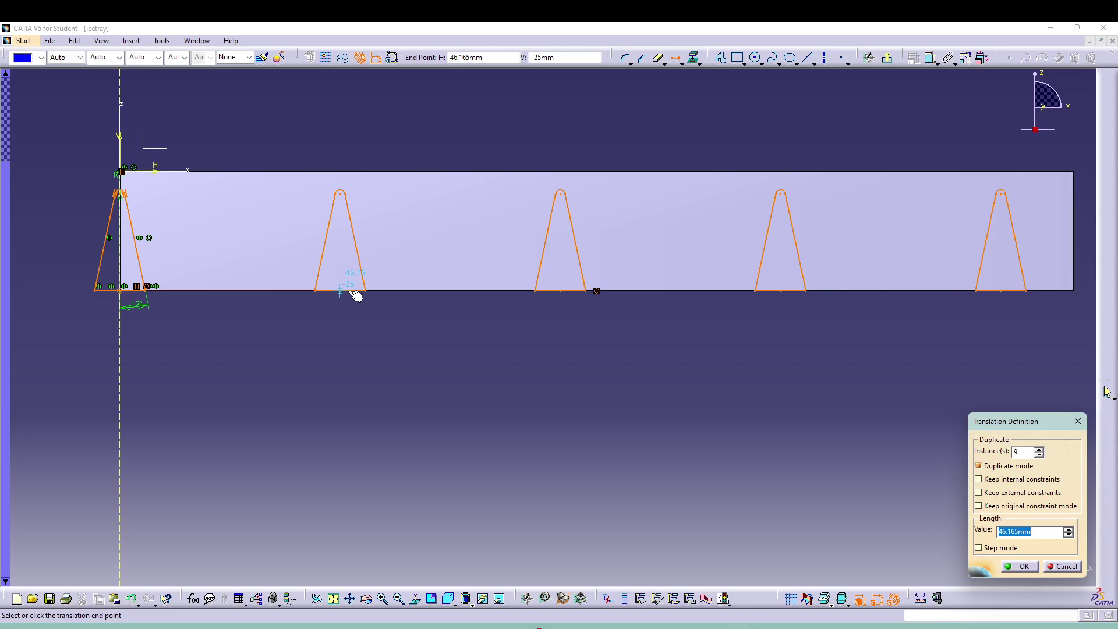
pyautogui.write('25')
pyautogui.press('Return')
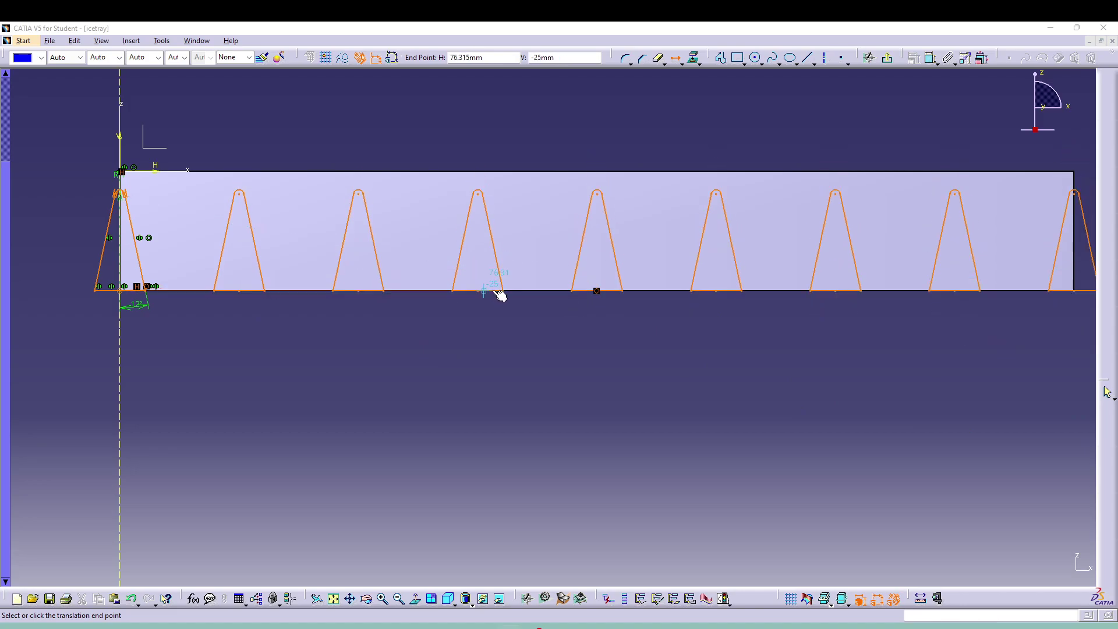
pyautogui.click(499, 295)
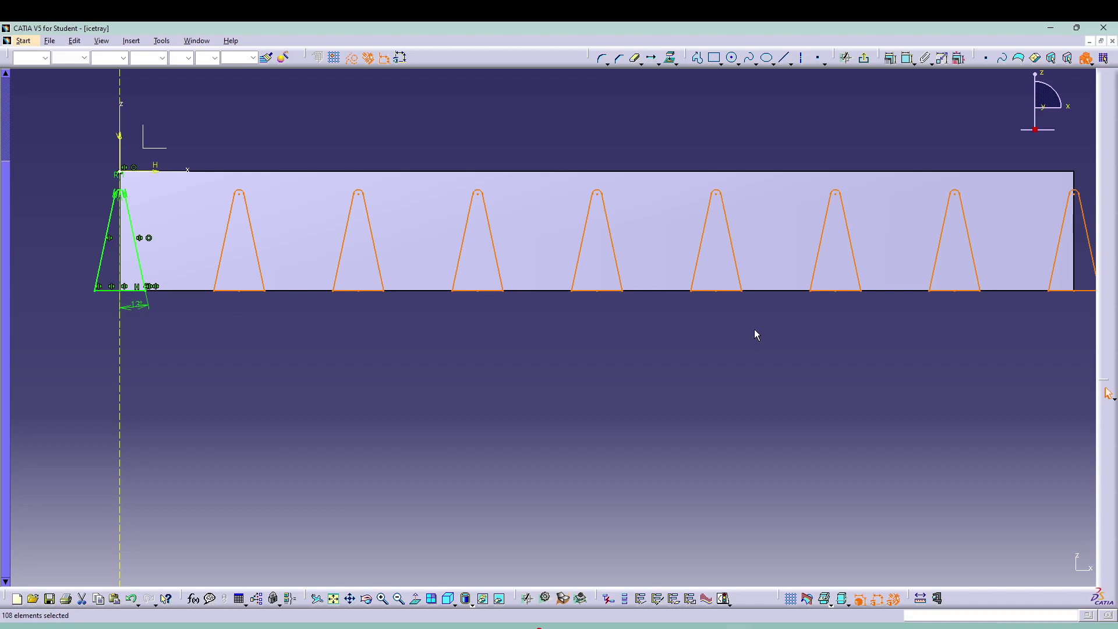
# Exit the sketch and pocket the wedge profiles 80 mm deep into the block
pyautogui.click(864, 58)
pyautogui.moveTo(839, 168)
pyautogui.mouseDown(button='middle')
pyautogui.moveTo(875, 209)
pyautogui.moveTo(992, 291)
pyautogui.mouseUp(button='middle')
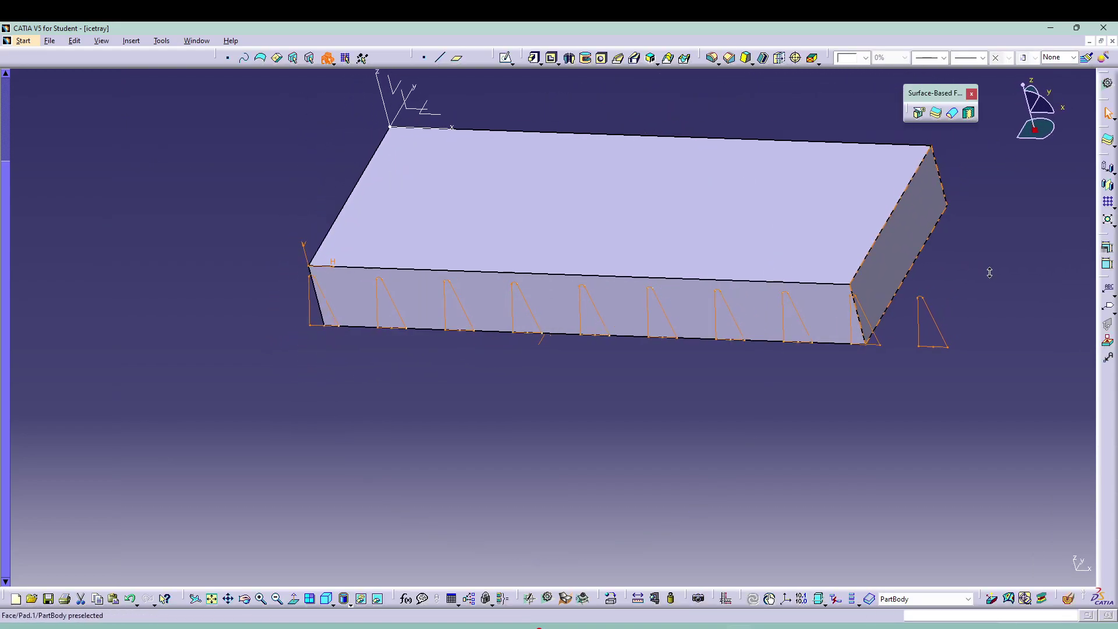
pyautogui.moveTo(749, 269); pyautogui.dragTo(758, 259, button='middle')
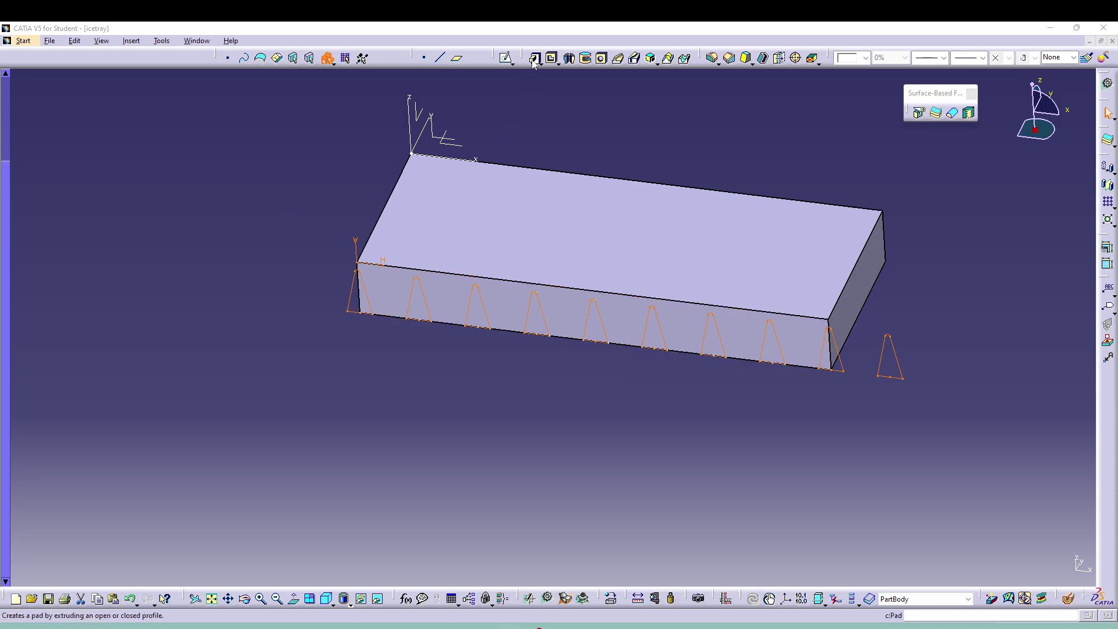
pyautogui.click(551, 58)
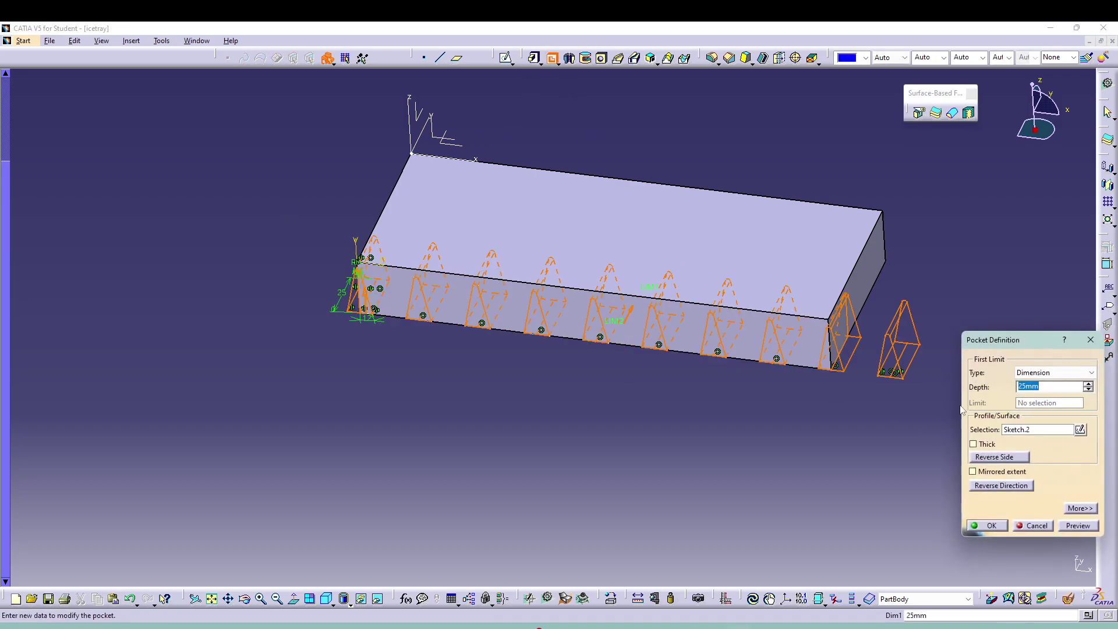
pyautogui.write('80')
pyautogui.click(1079, 525)
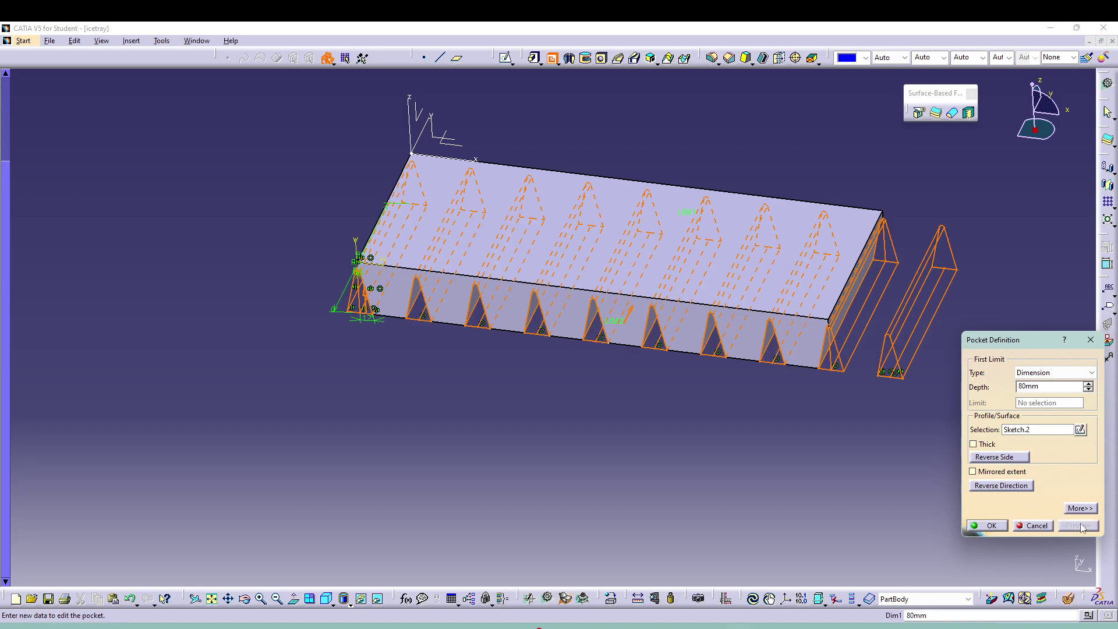
pyautogui.click(1005, 523)
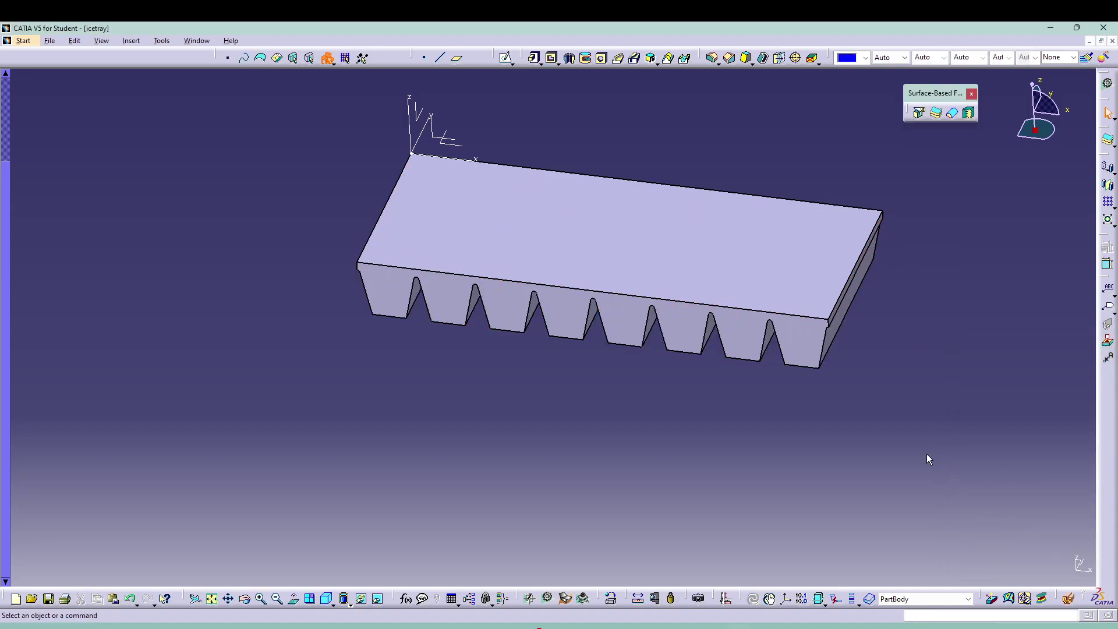
# Orbit the tray to expose its end face and open a new sketch on it
pyautogui.moveTo(626, 439)
pyautogui.mouseDown(button='middle')
pyautogui.moveTo(653, 235)
pyautogui.moveTo(586, 406)
pyautogui.mouseUp(button='middle')
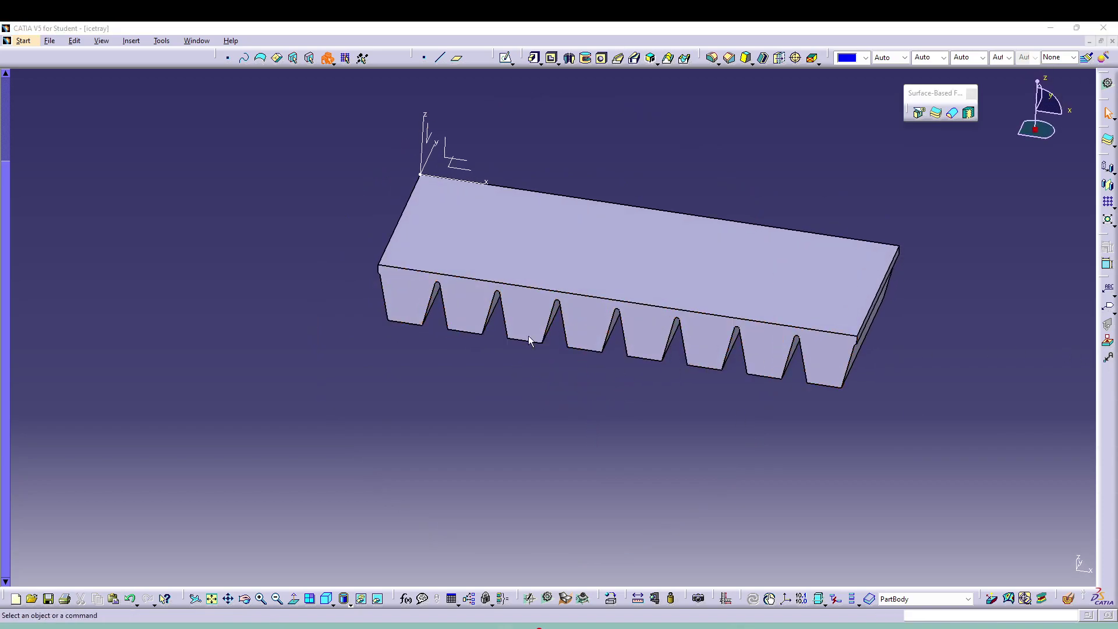
pyautogui.moveTo(658, 214); pyautogui.dragTo(633, 269, button='middle')
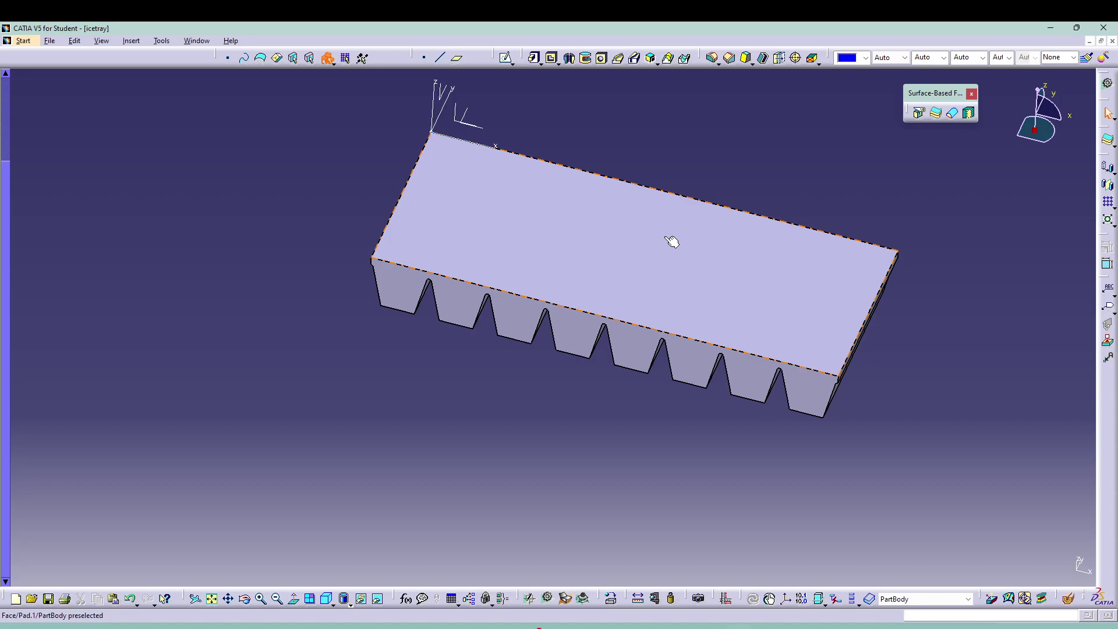
pyautogui.moveTo(948, 367)
pyautogui.mouseDown(button='middle')
pyautogui.moveTo(721, 310)
pyautogui.moveTo(717, 293)
pyautogui.mouseUp(button='middle')
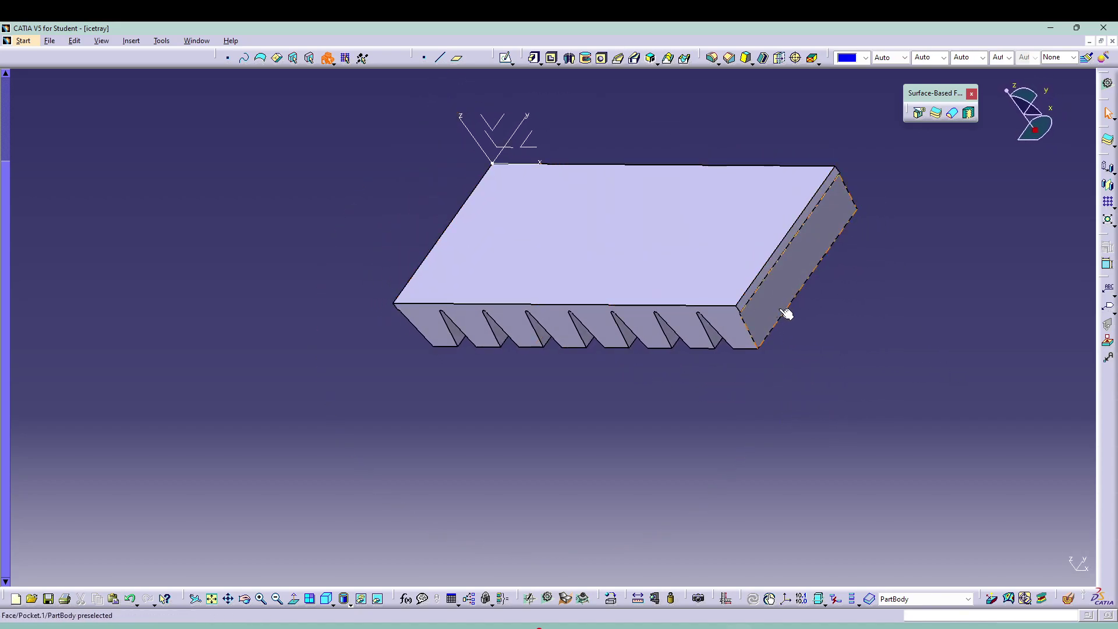
pyautogui.moveTo(853, 296)
pyautogui.mouseDown(button='middle')
pyautogui.moveTo(833, 364)
pyautogui.moveTo(834, 352)
pyautogui.mouseUp(button='middle')
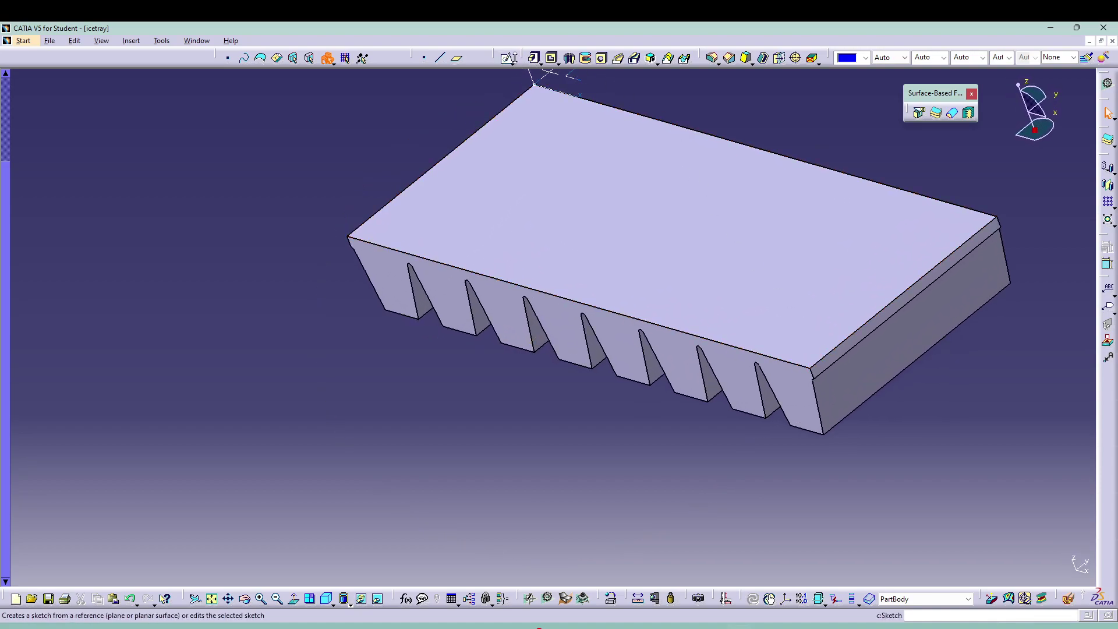
pyautogui.click(505, 61)
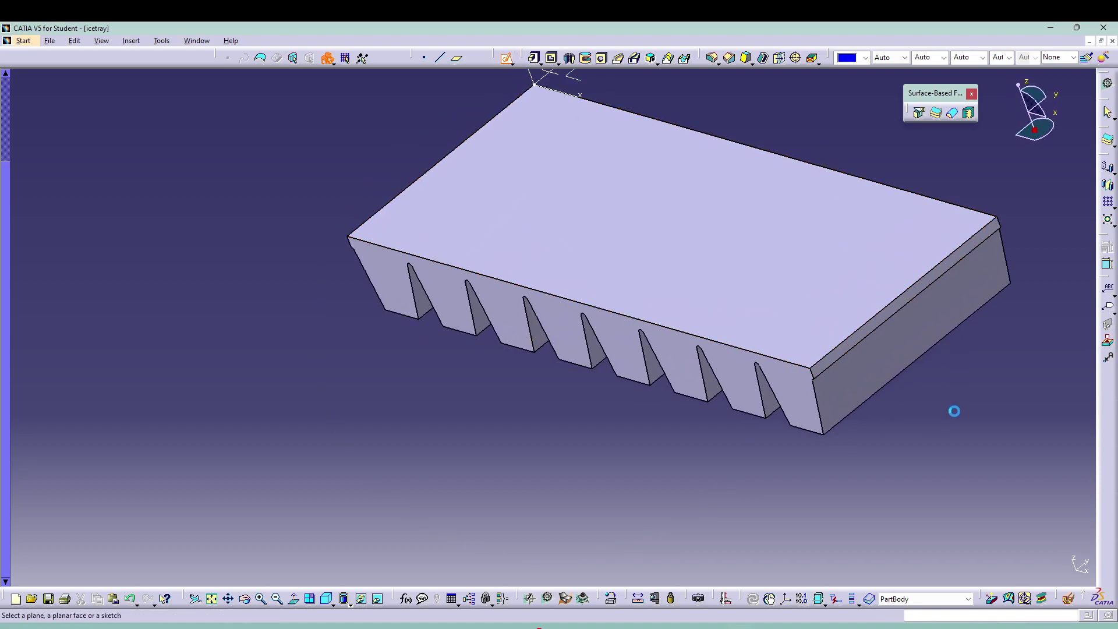
pyautogui.click(890, 308)
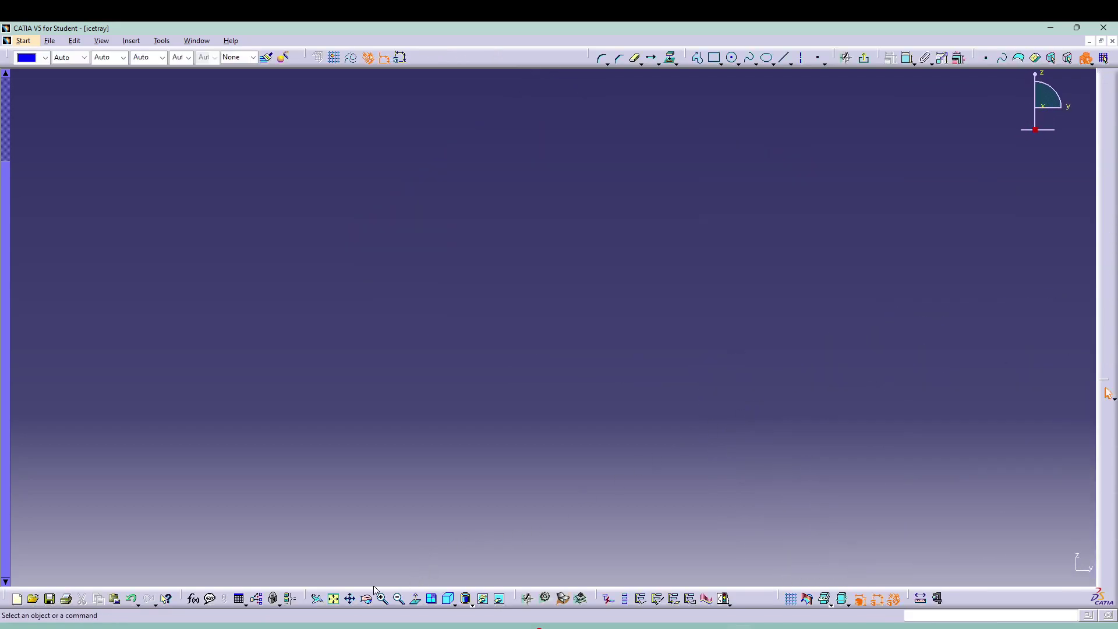
# Draw a closed three-point triangle profile straddling the tray's left end
pyautogui.click(334, 599)
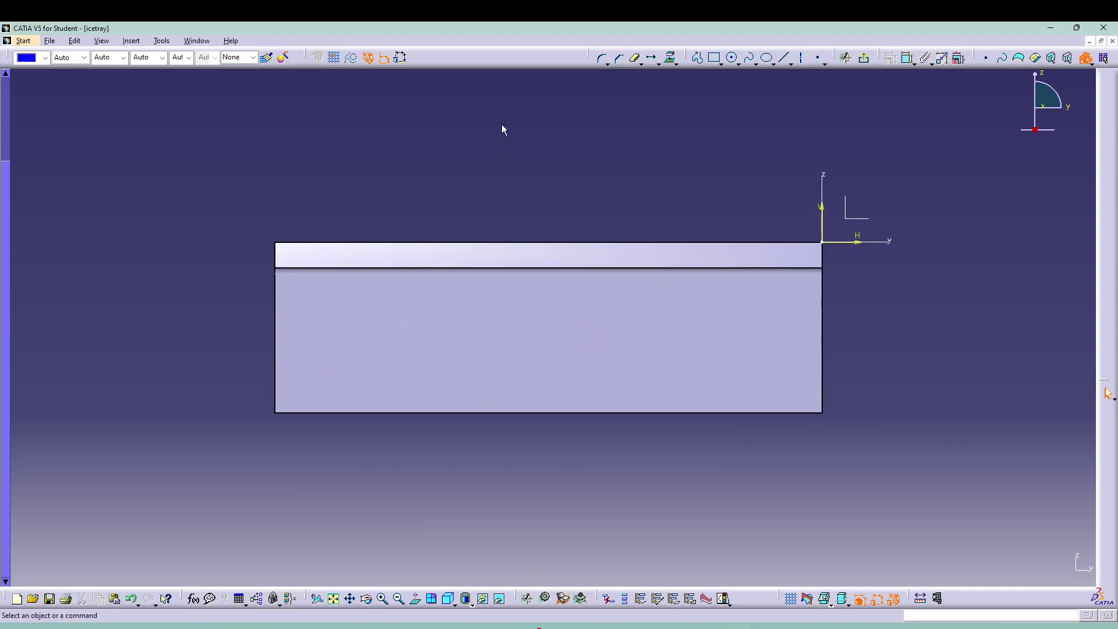
pyautogui.click(699, 58)
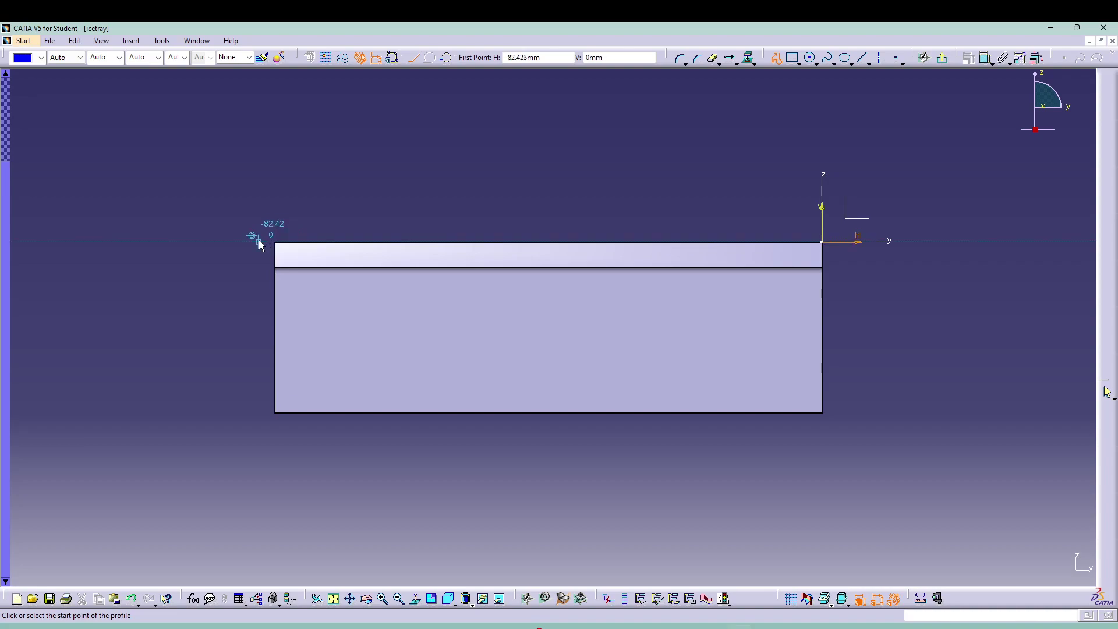
pyautogui.click(259, 241)
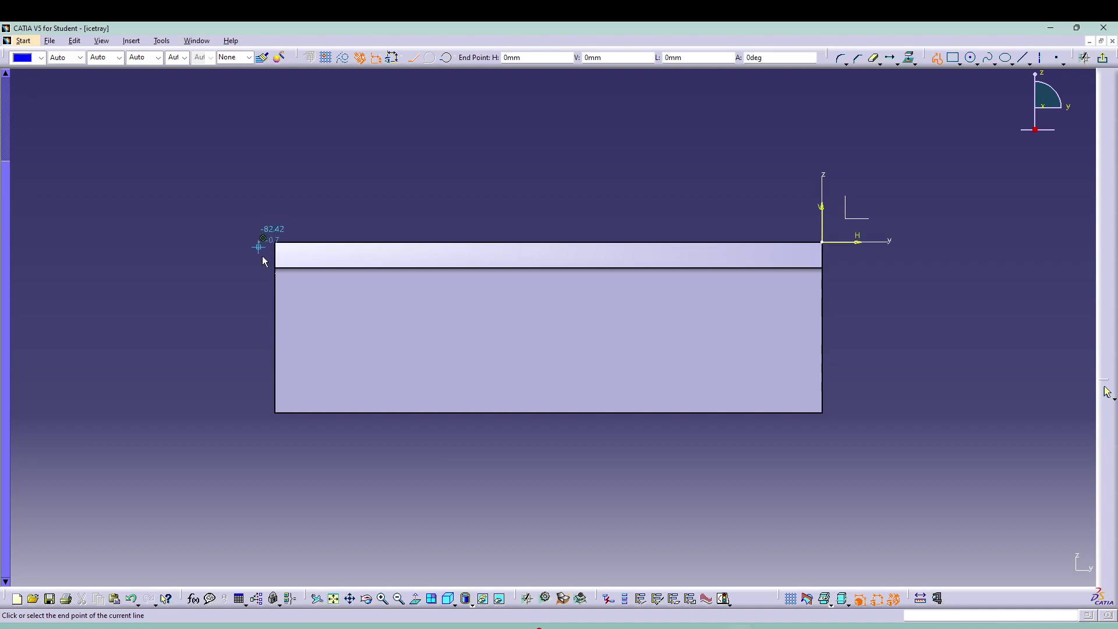
pyautogui.click(330, 423)
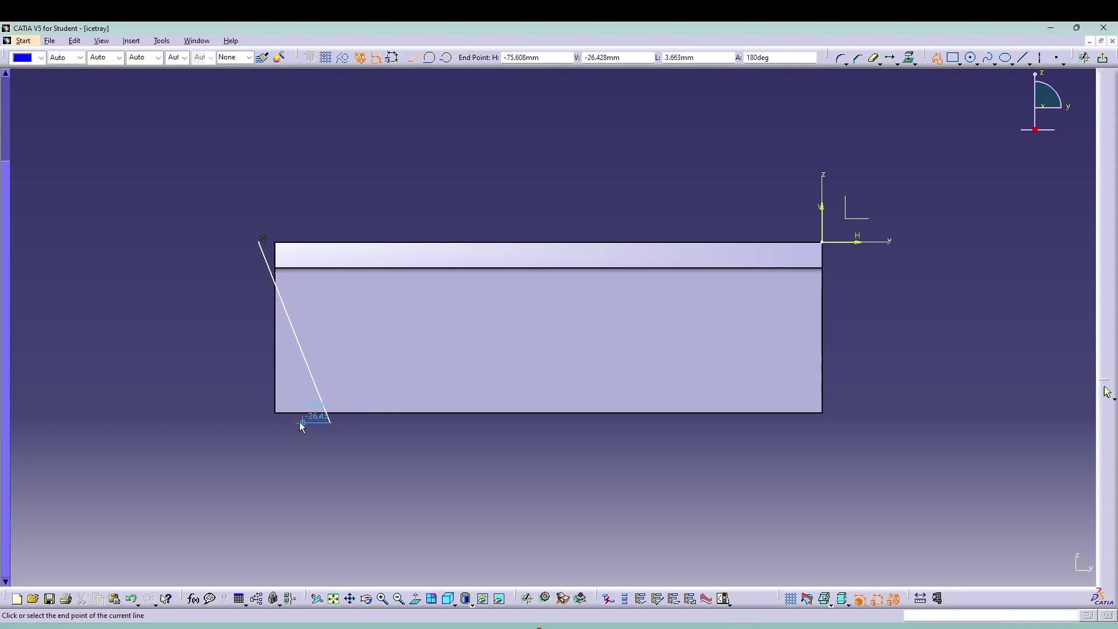
pyautogui.click(201, 424)
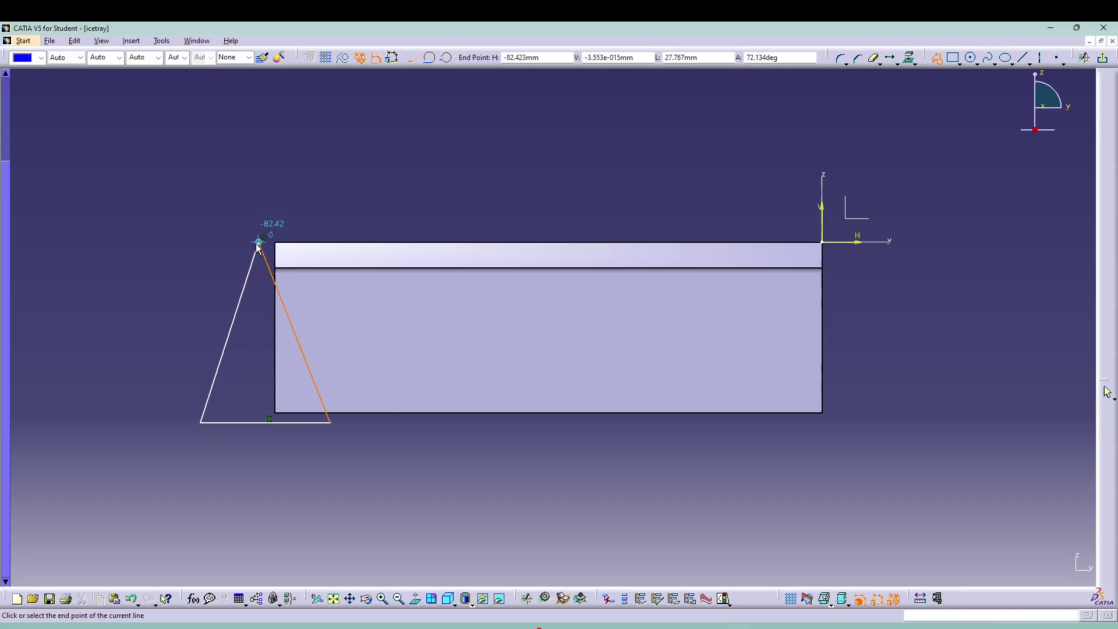
pyautogui.click(265, 246)
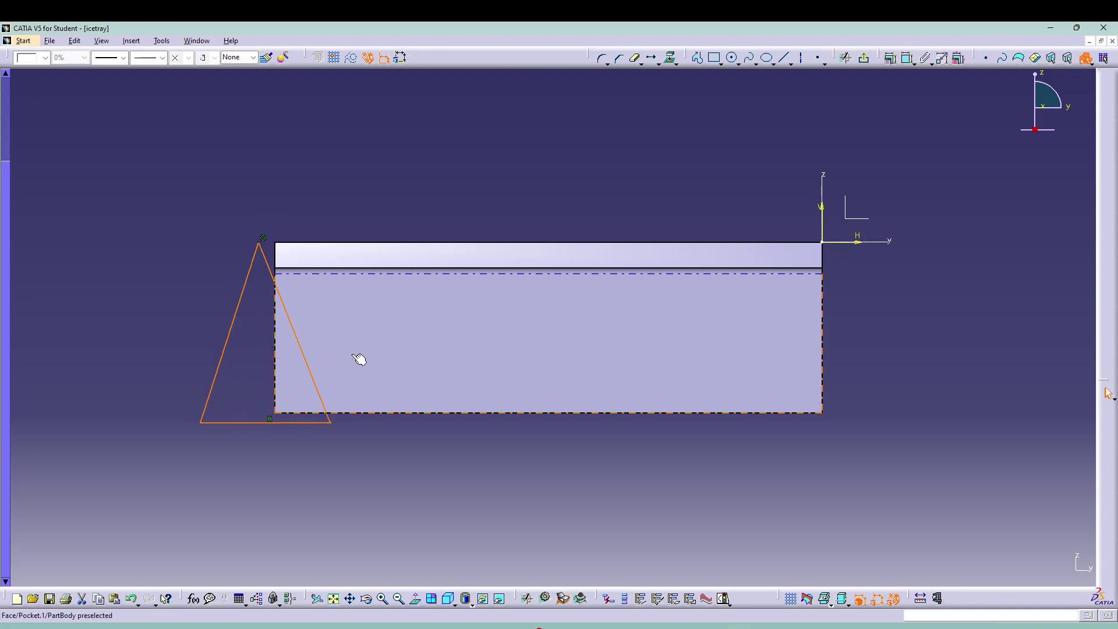
# Select the triangle's apex together with the tray's top-left corner
pyautogui.click(467, 429)
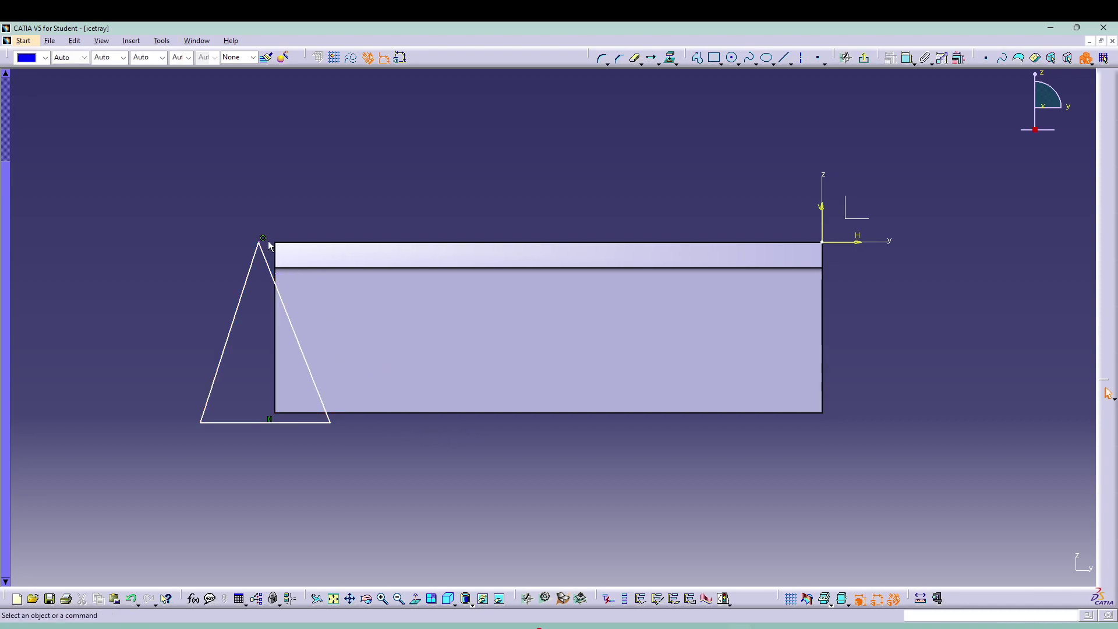
pyautogui.click(263, 246)
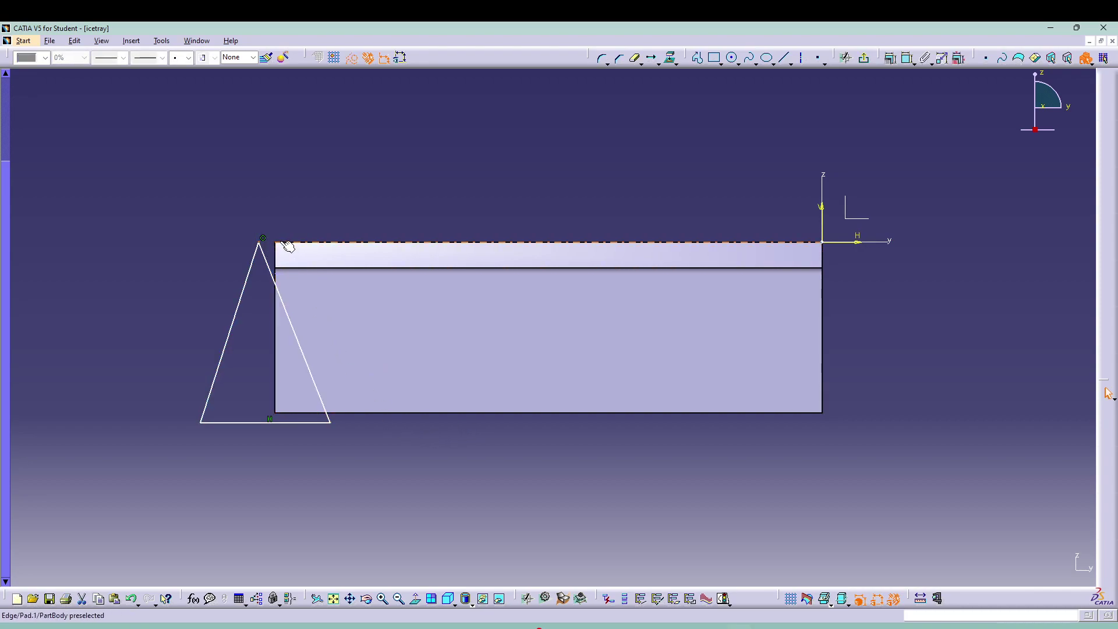
pyautogui.keyDown('ctrl'); pyautogui.click(277, 243); pyautogui.keyUp('ctrl')
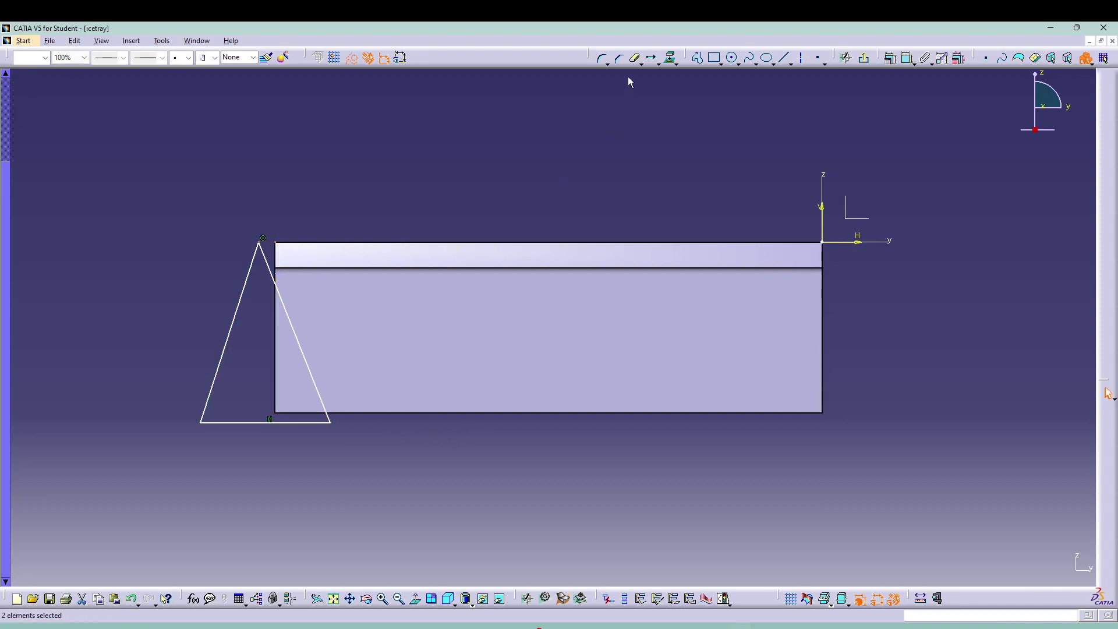
# Make the apex coincident with the tray's top-left corner and the base with its bottom edge
pyautogui.click(907, 58)
pyautogui.rightClick(465, 158)
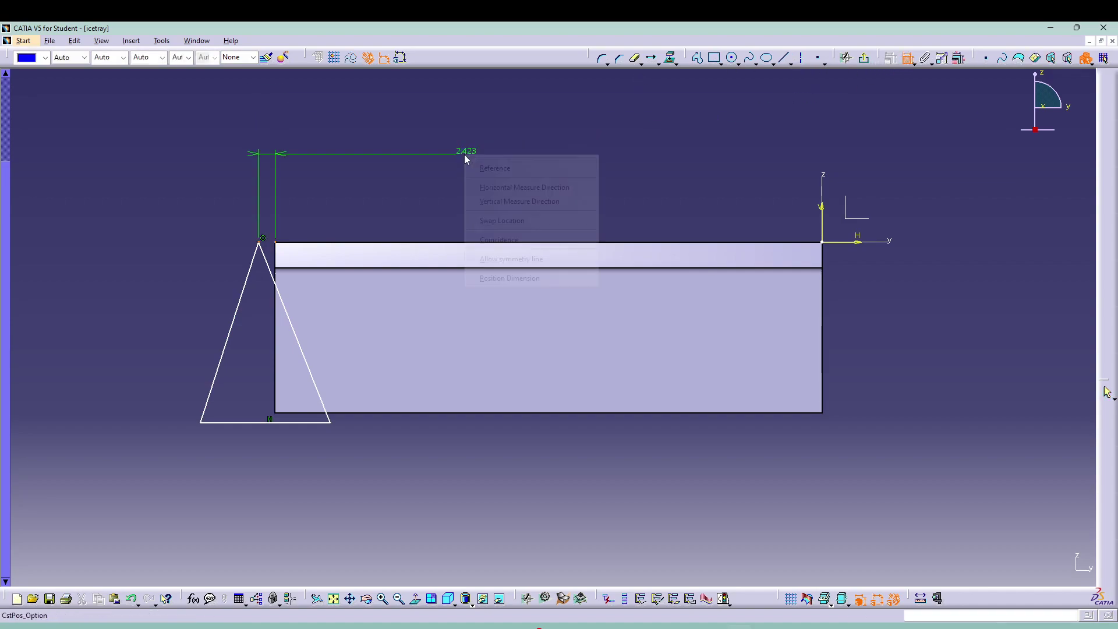
pyautogui.click(501, 240)
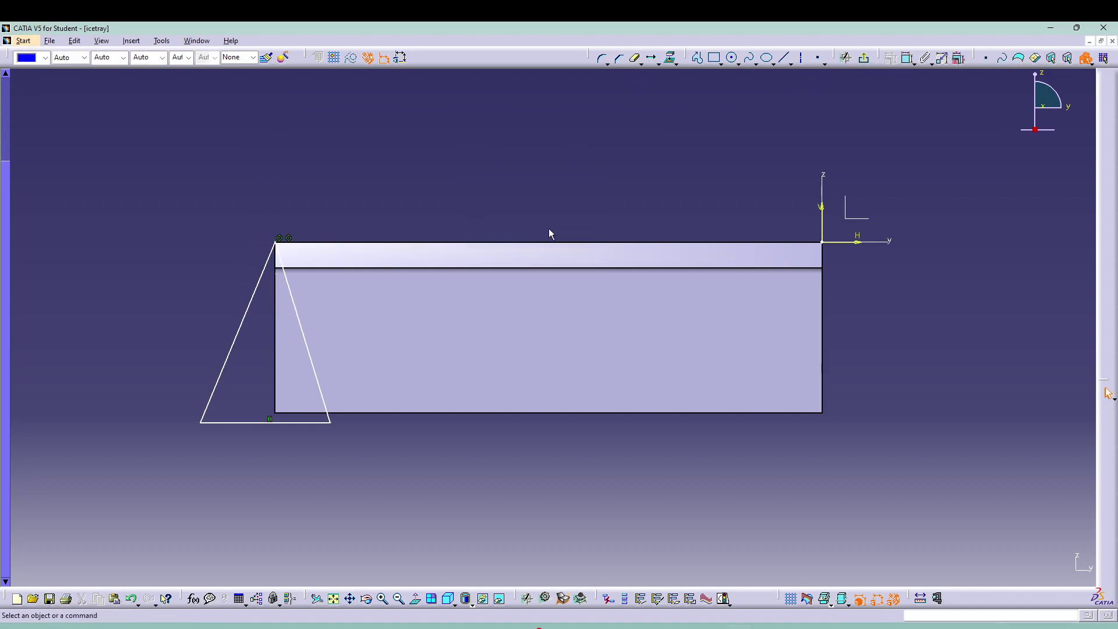
pyautogui.click(319, 423)
pyautogui.keyDown('ctrl'); pyautogui.click(387, 413); pyautogui.keyUp('ctrl')
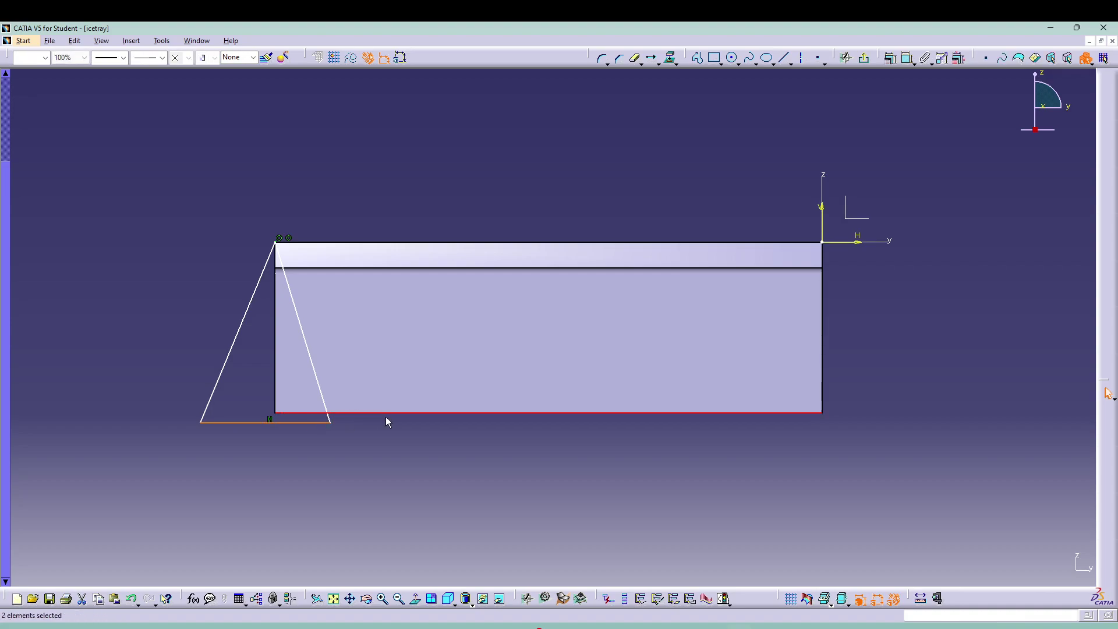
pyautogui.click(908, 57)
pyautogui.rightClick(765, 127)
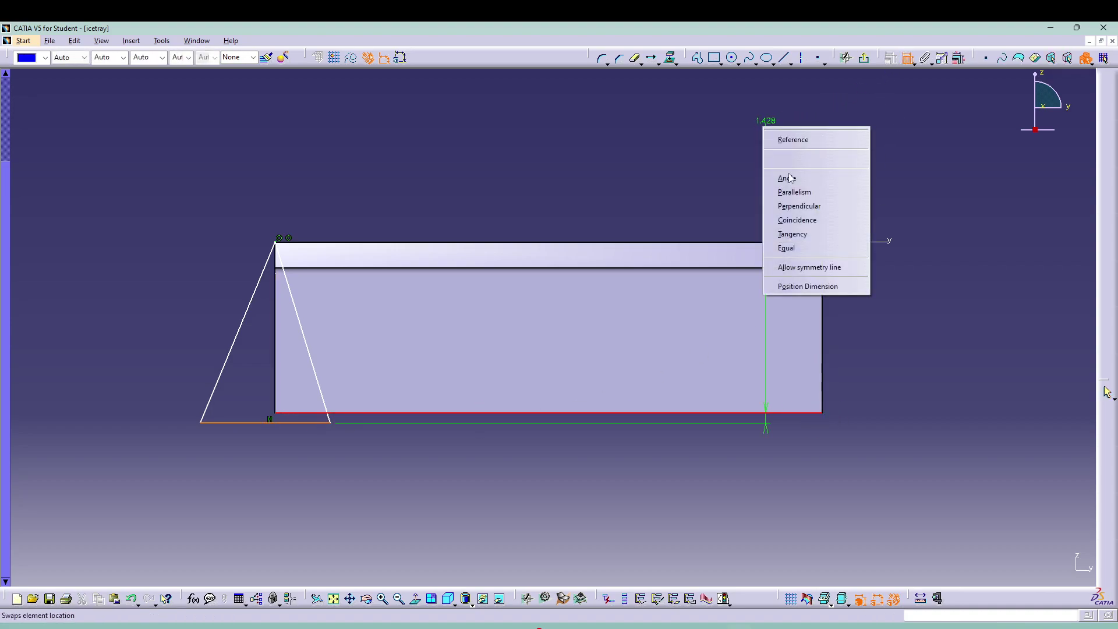
pyautogui.click(796, 219)
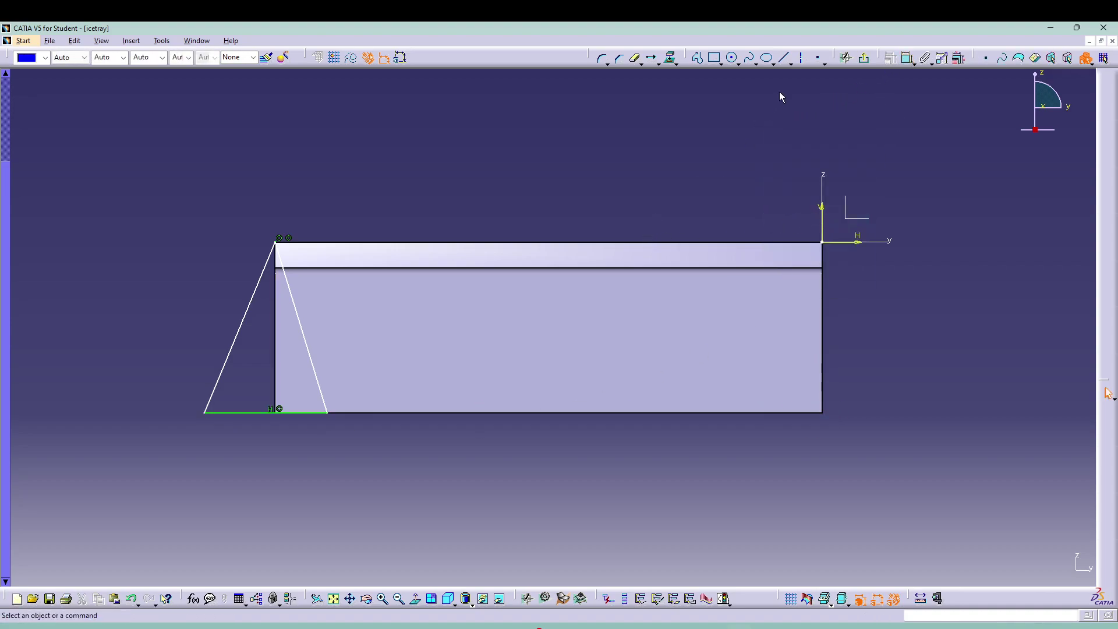
# Constrain the right slanted side at 12° to the vertical edge
pyautogui.click(908, 58)
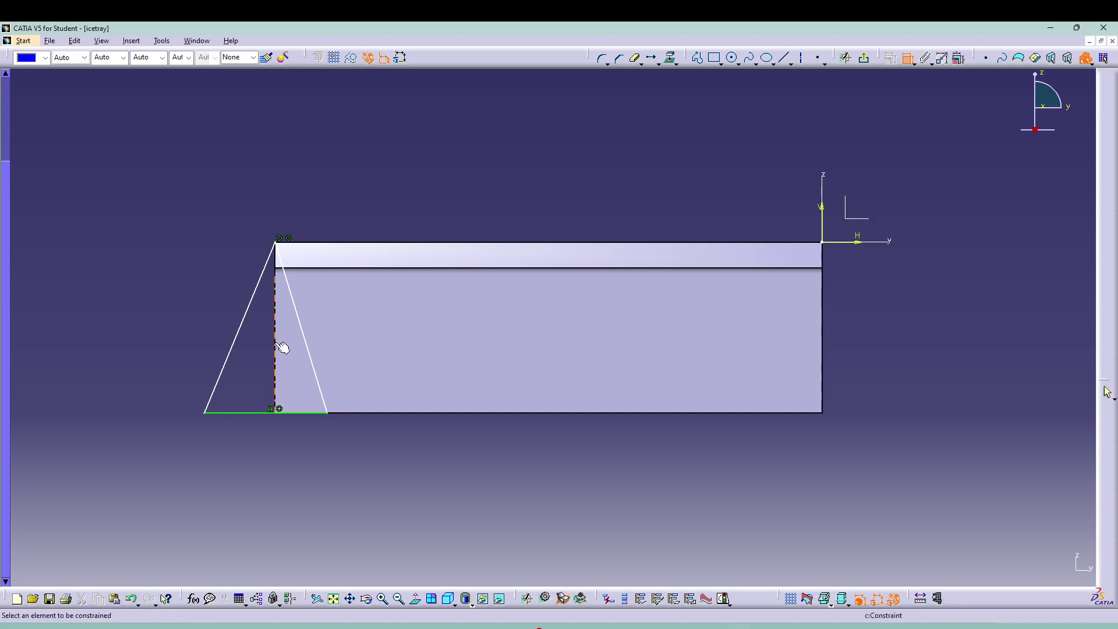
pyautogui.press('Escape')
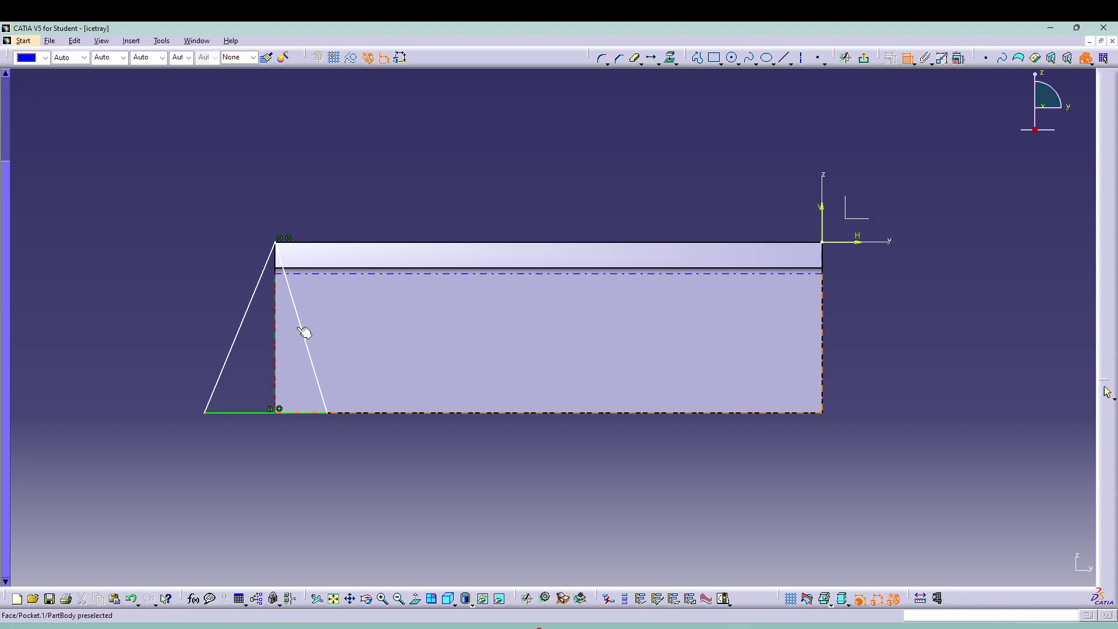
pyautogui.click(305, 333)
pyautogui.click(275, 349)
pyautogui.click(311, 463)
pyautogui.doubleClick(307, 458)
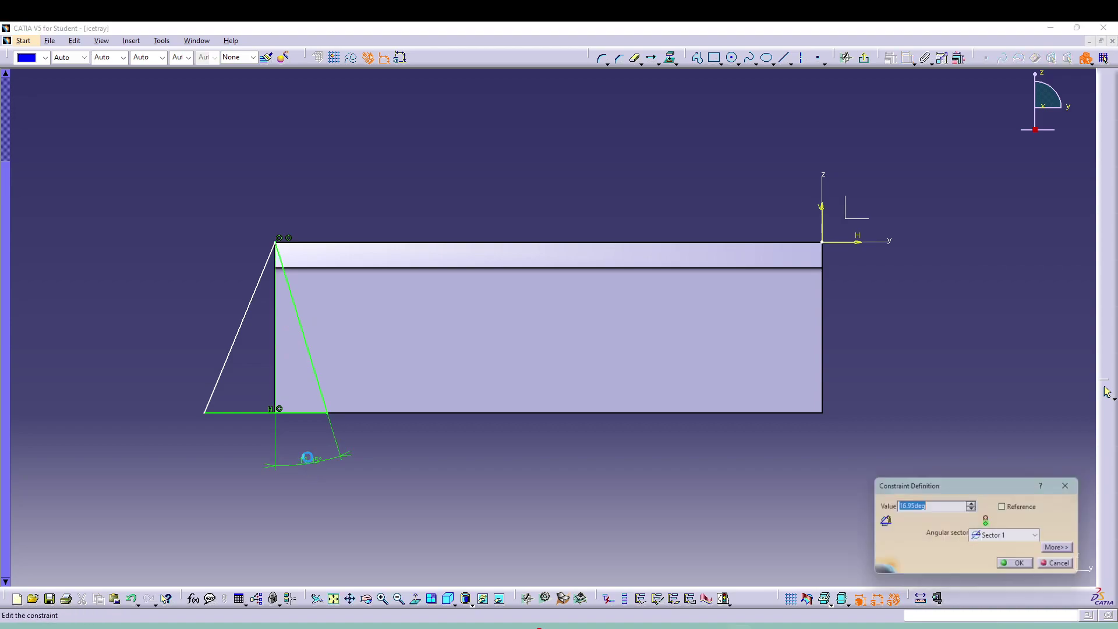
pyautogui.write('12')
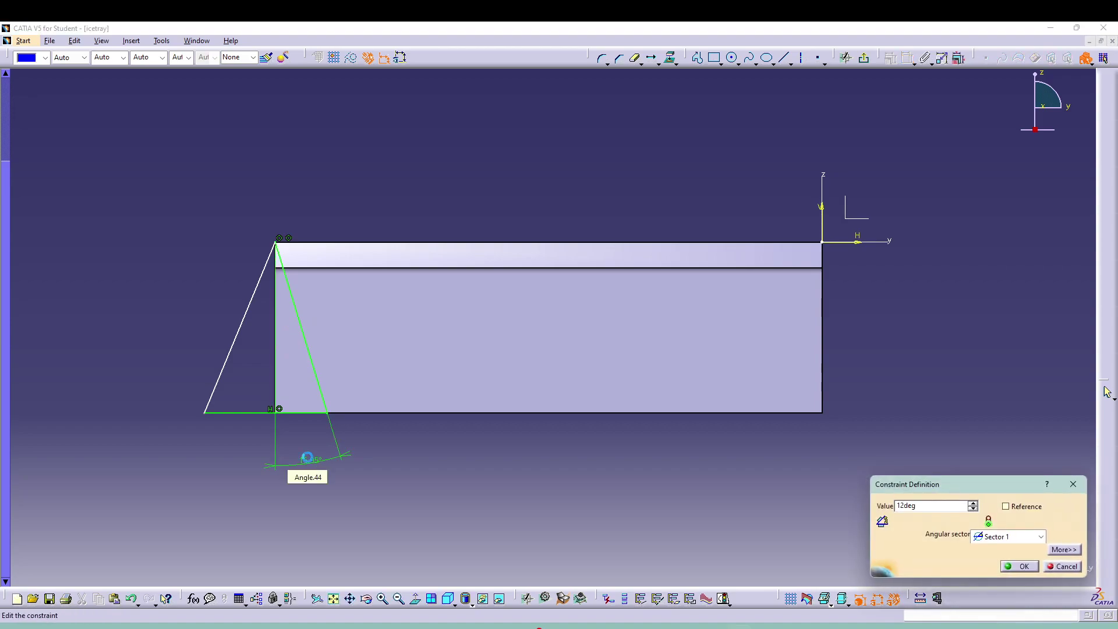
pyautogui.press('Return')
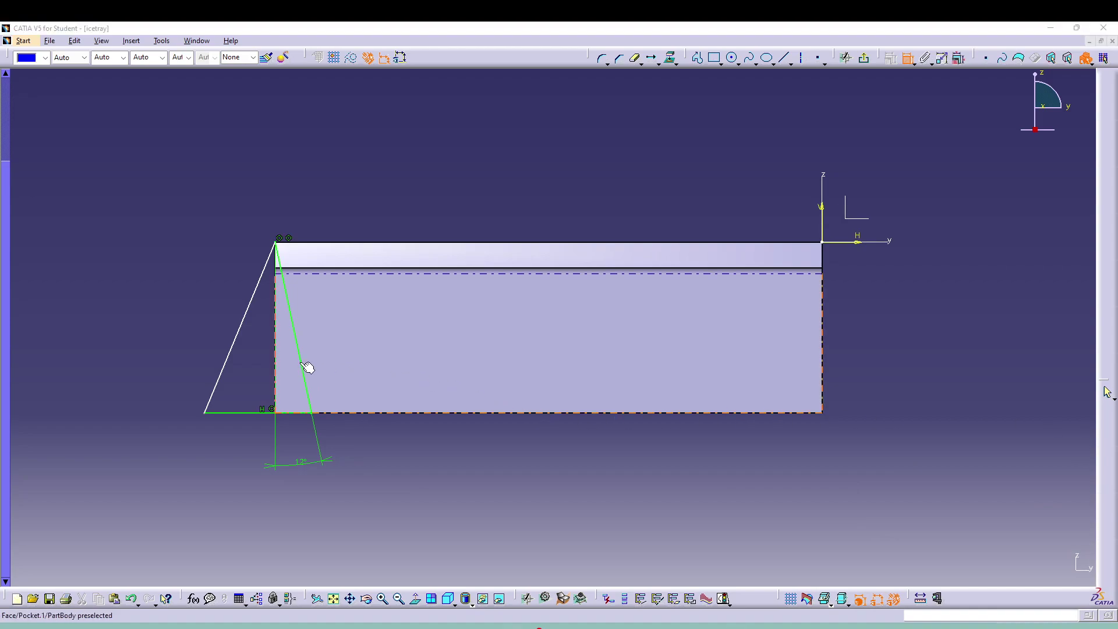
# Constrain the left slanted side at 12° to the vertical edge
pyautogui.click(232, 342)
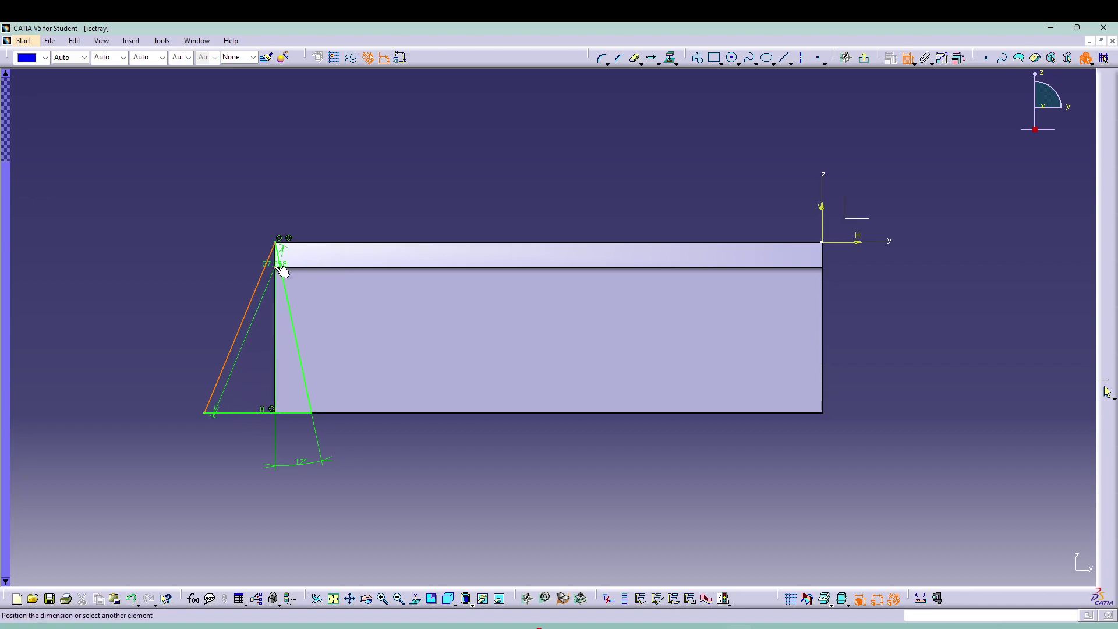
pyautogui.click(277, 262)
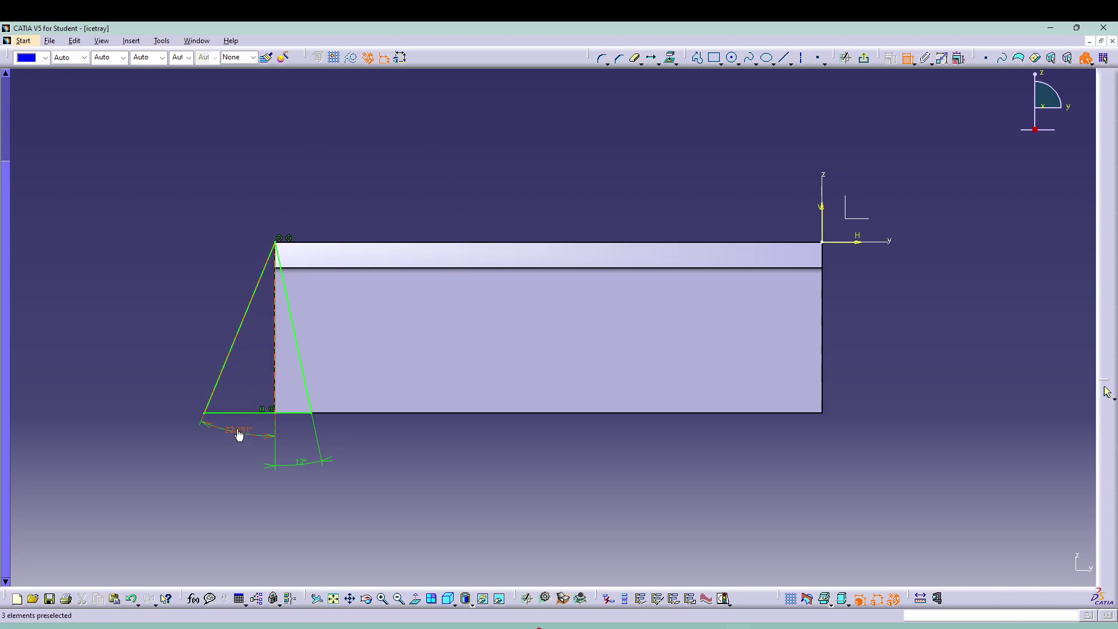
pyautogui.doubleClick(236, 439)
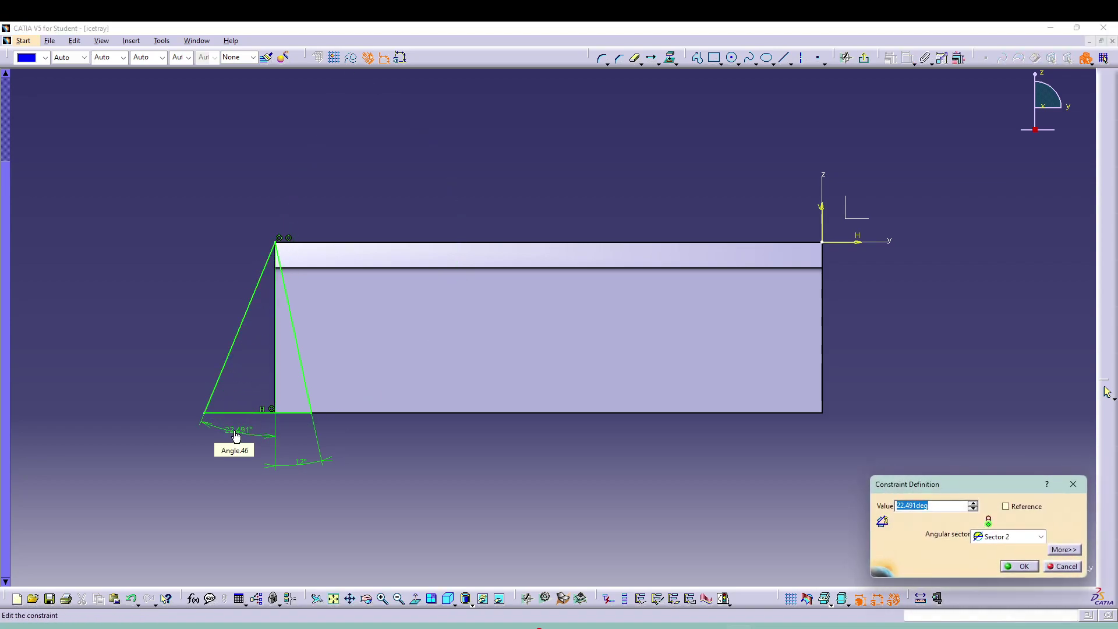
pyautogui.write('12')
pyautogui.press('Return')
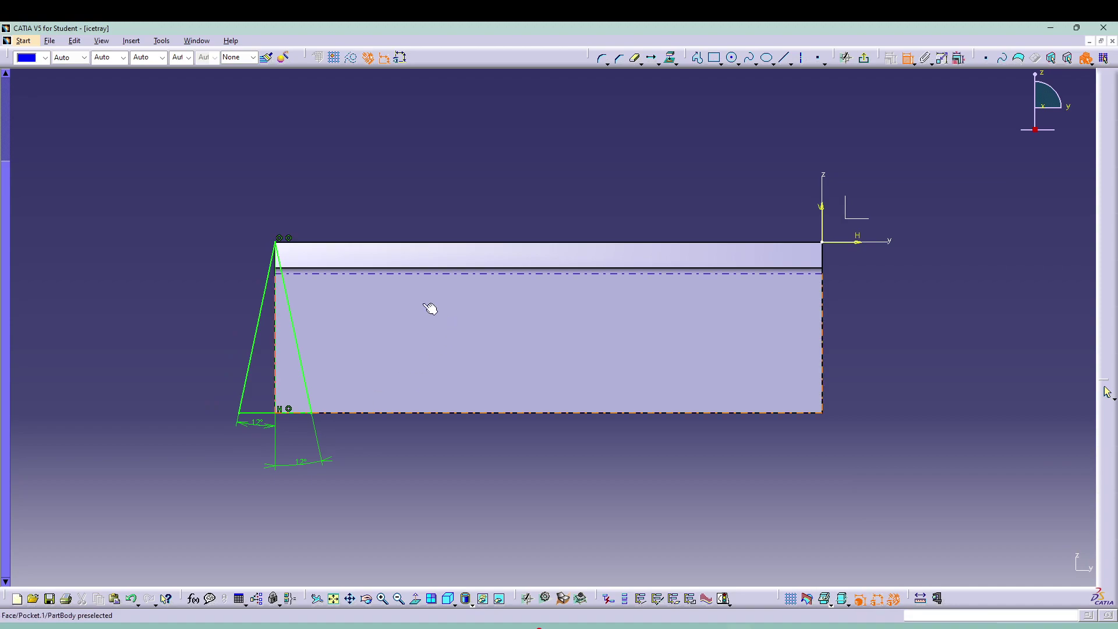
pyautogui.click(603, 58)
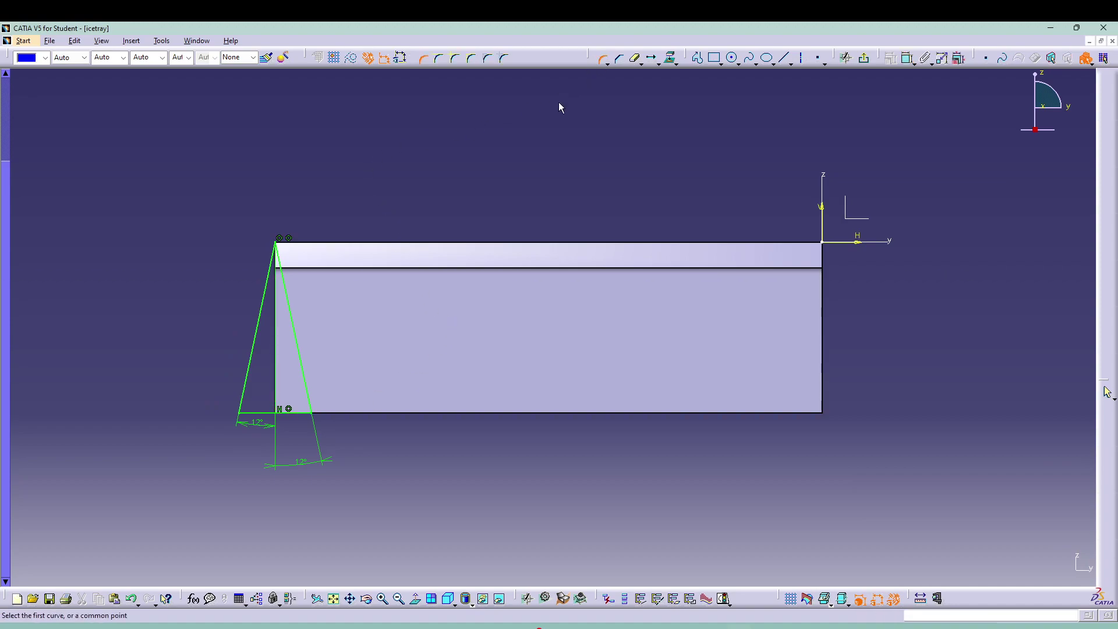
# Round the triangle's apex with a corner and box-select the whole profile
pyautogui.click(268, 275)
pyautogui.click(287, 281)
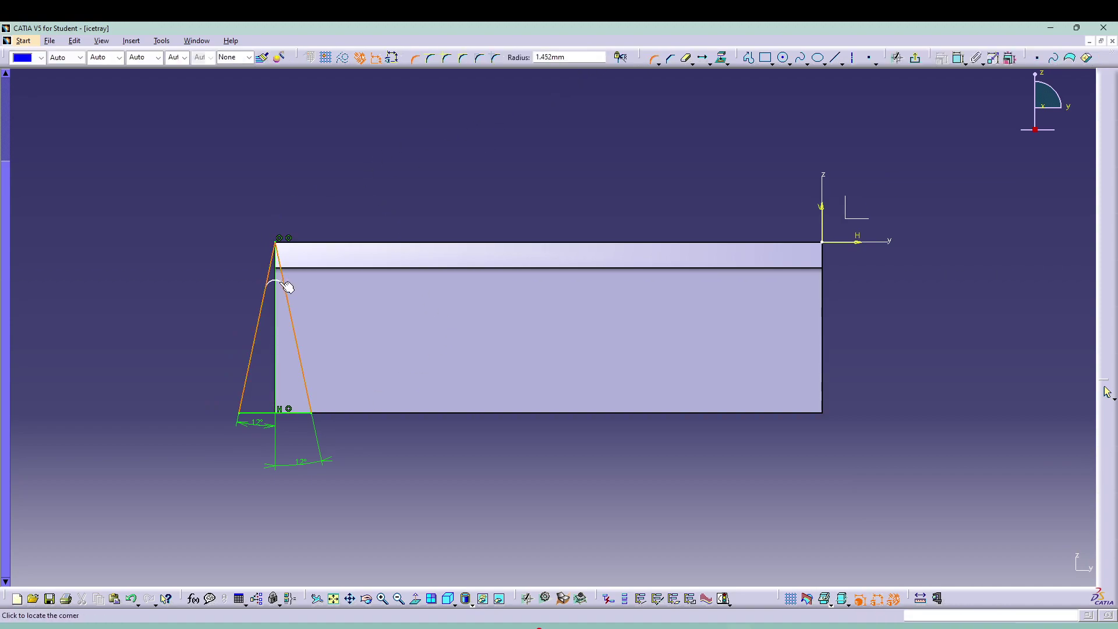
pyautogui.write('1')
pyautogui.click(287, 286)
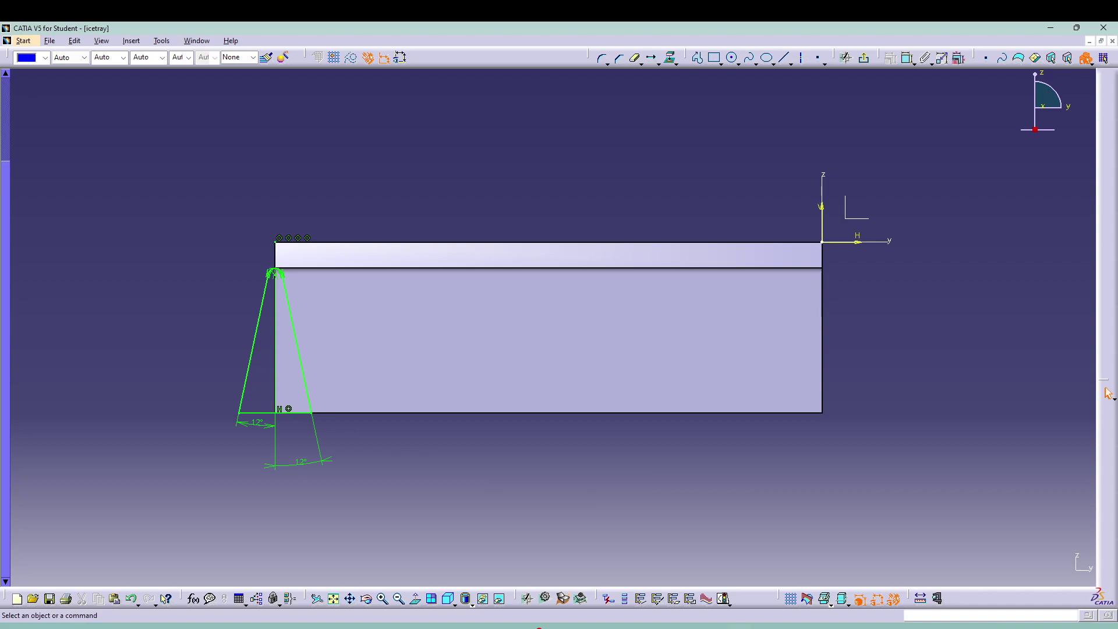
pyautogui.moveTo(208, 247); pyautogui.dragTo(324, 434)
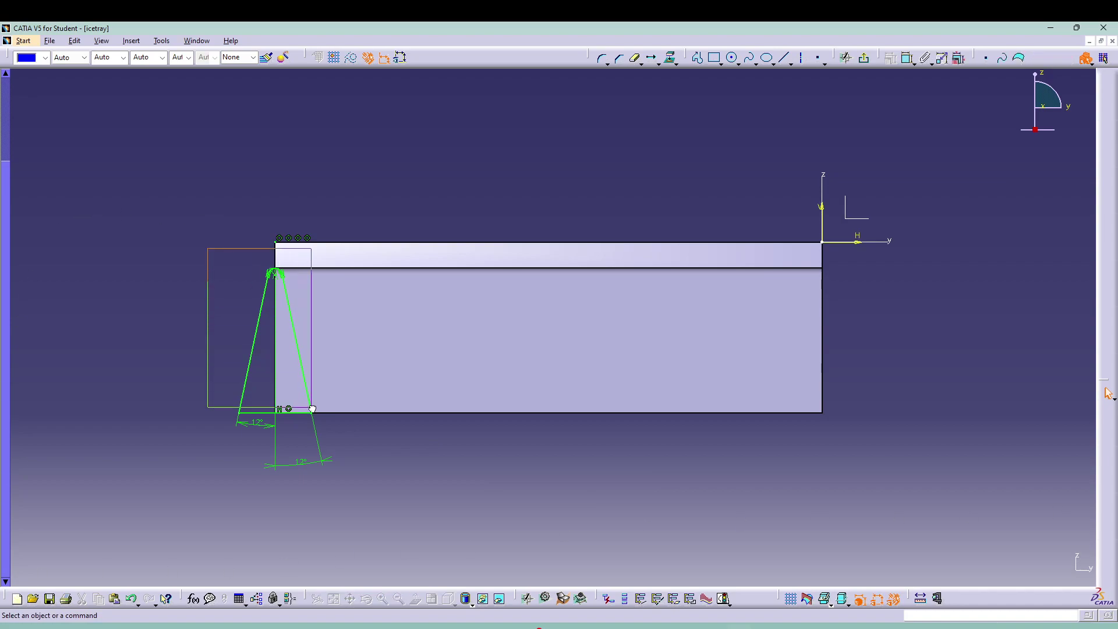
pyautogui.click(652, 58)
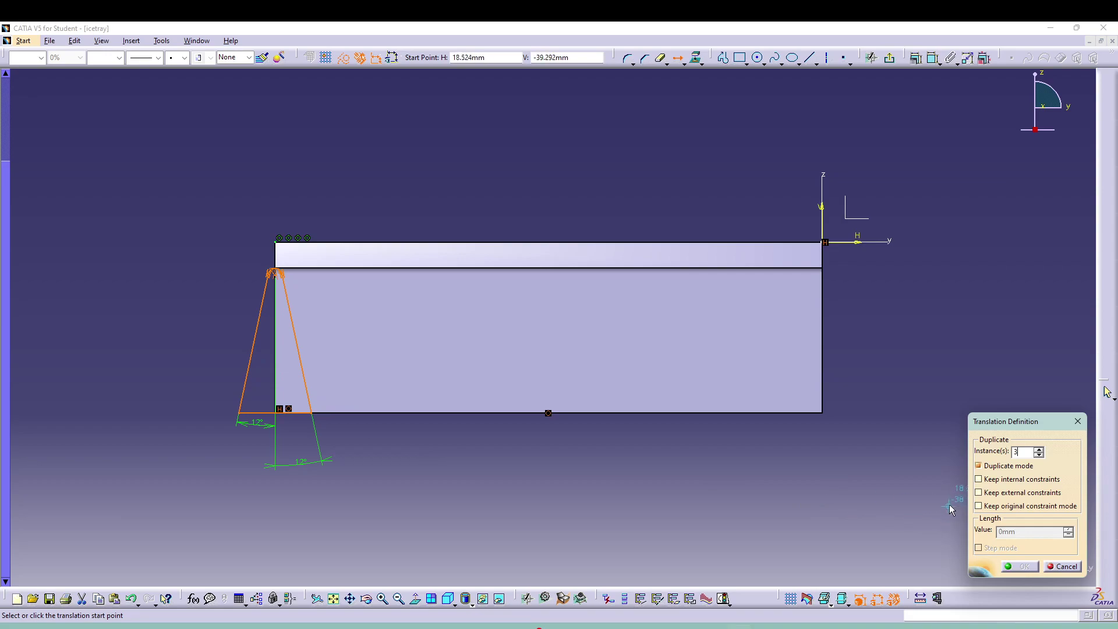
# Duplicate the triangle profile along the base edge at 40 mm spacing
pyautogui.click(979, 465)
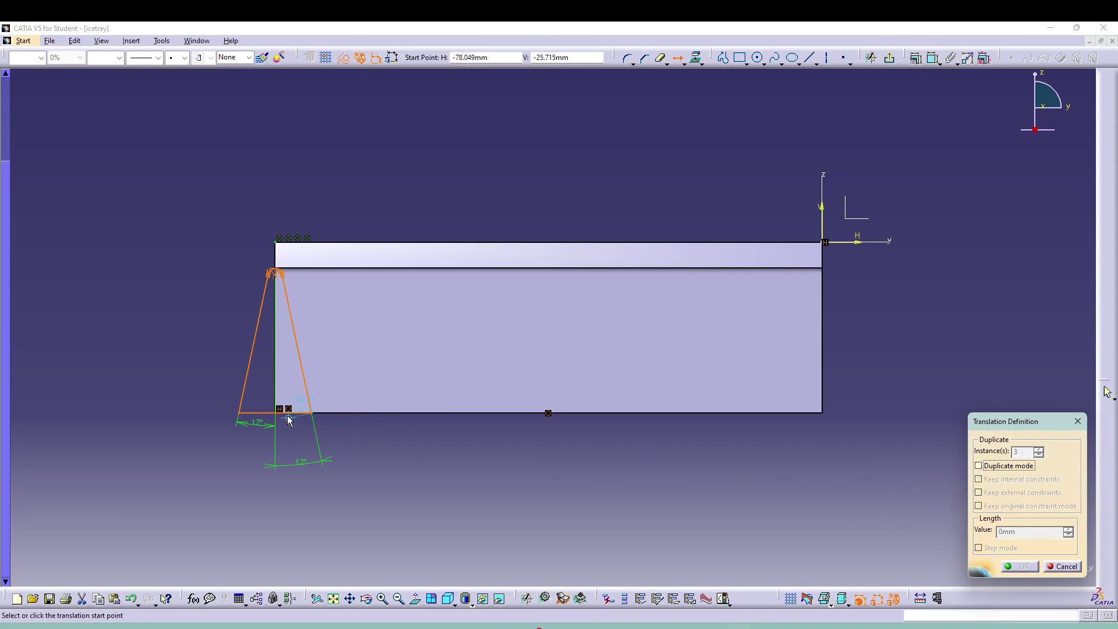
pyautogui.click(280, 414)
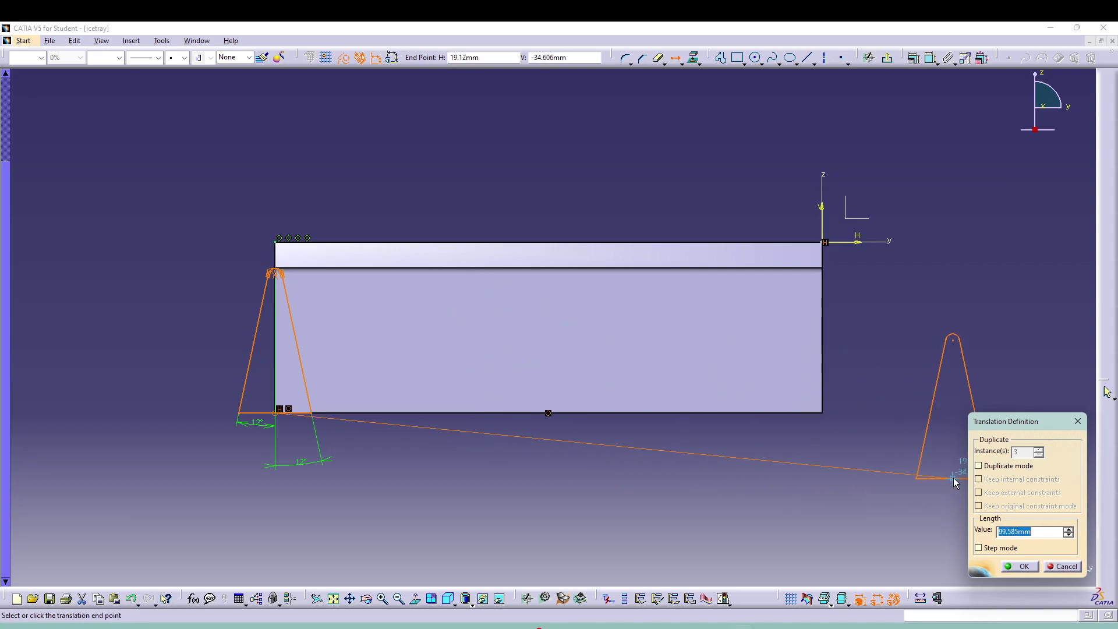
pyautogui.click(986, 467)
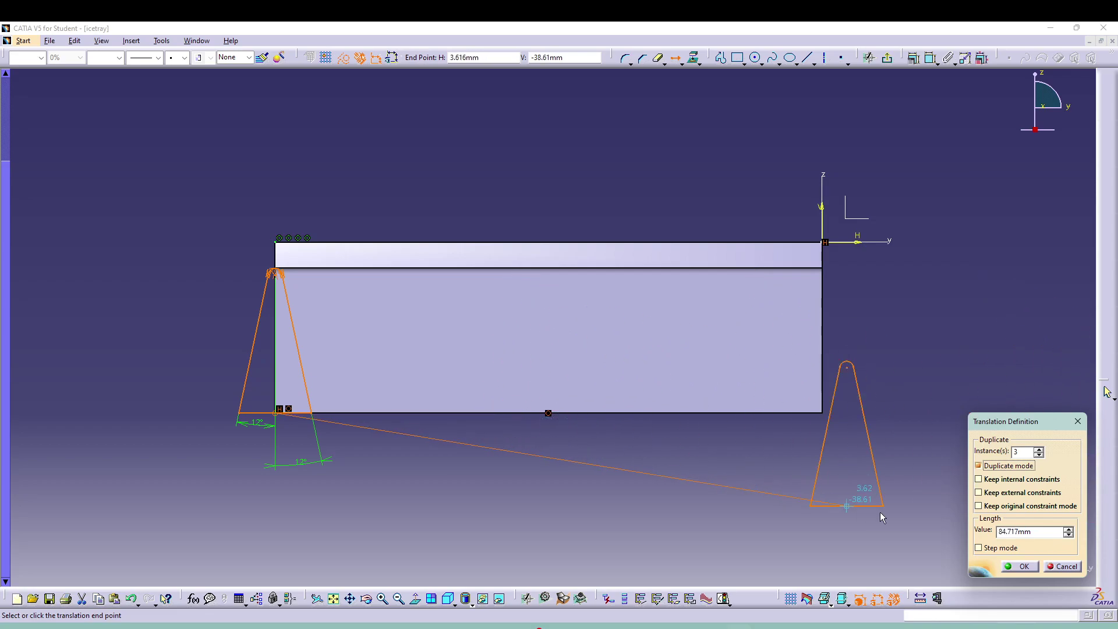
pyautogui.moveTo(1036, 532); pyautogui.dragTo(980, 531)
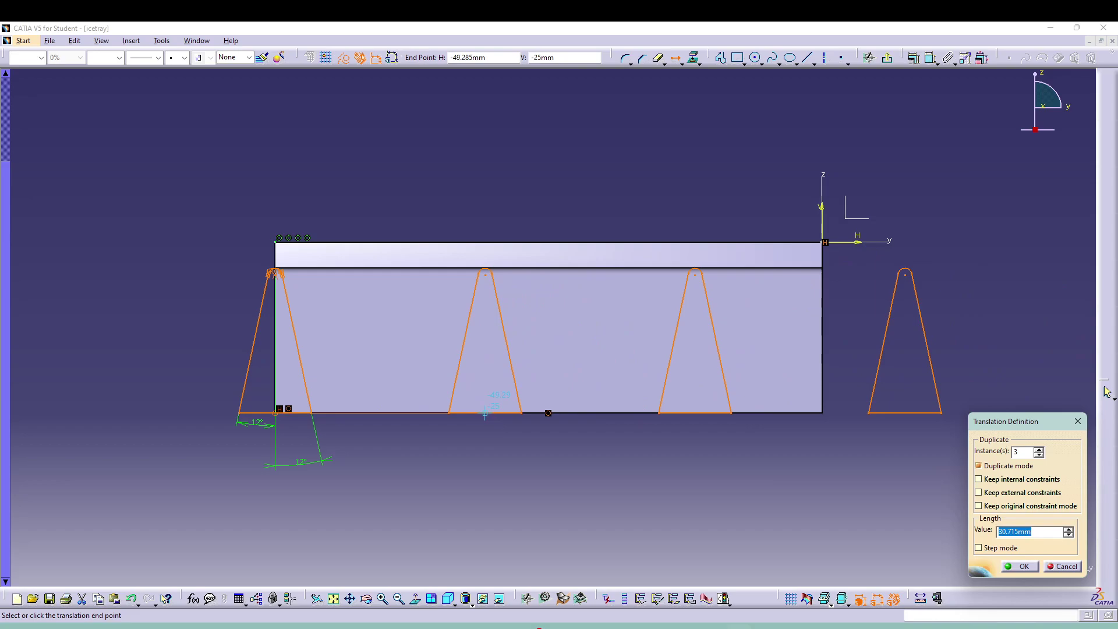
pyautogui.write('40')
pyautogui.press('Return')
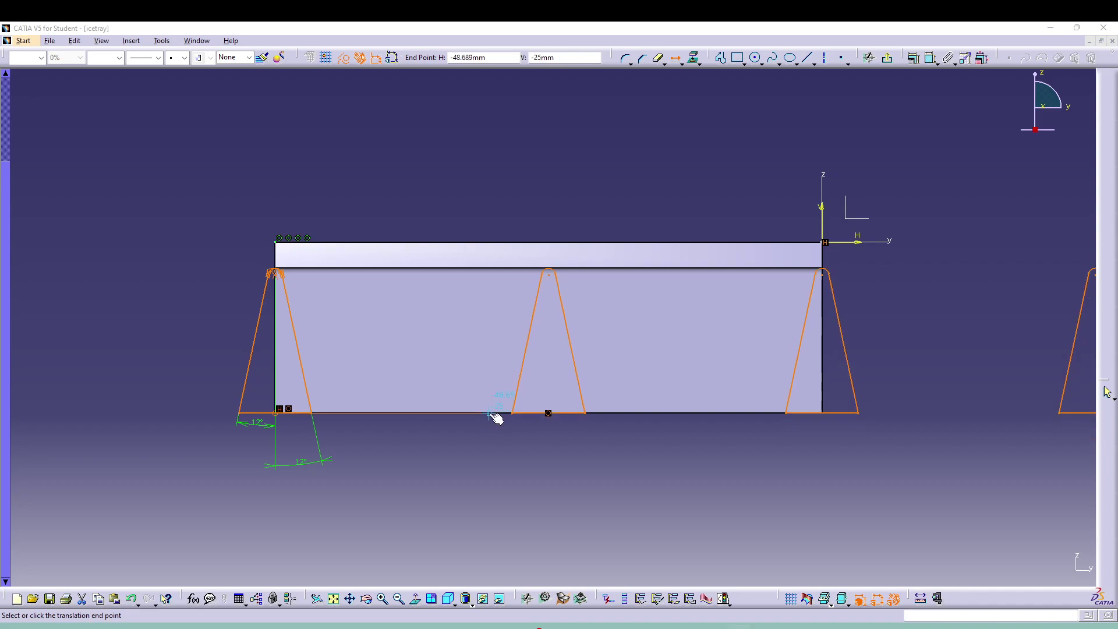
pyautogui.click(494, 415)
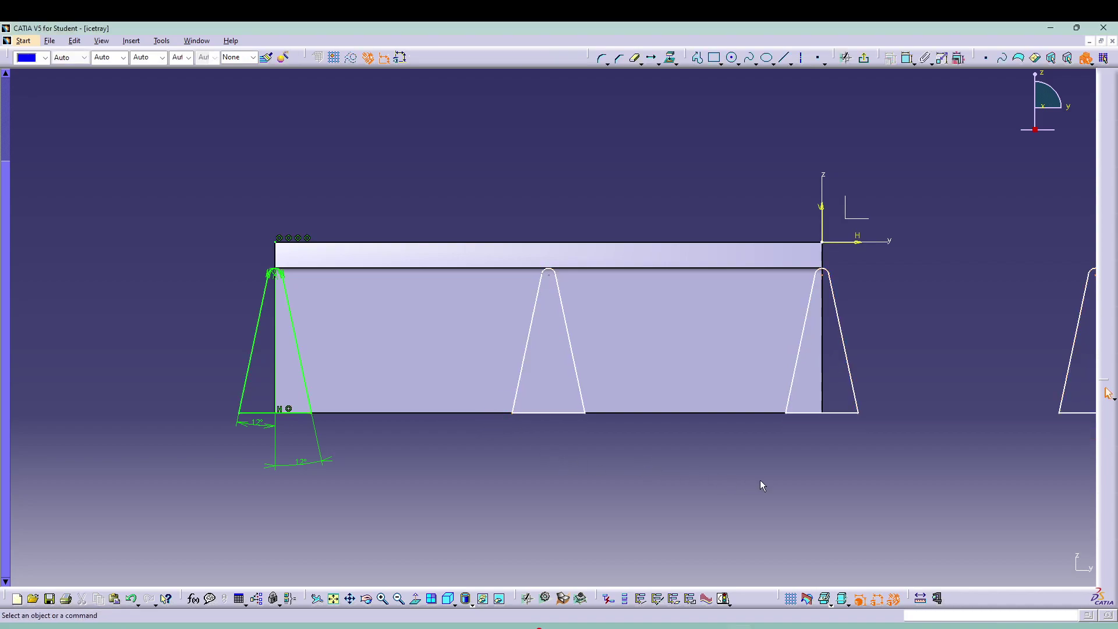
# Delete the extra triangle copy past the block's end and exit the sketch
pyautogui.moveTo(812, 474); pyautogui.dragTo(681, 472, button='middle')
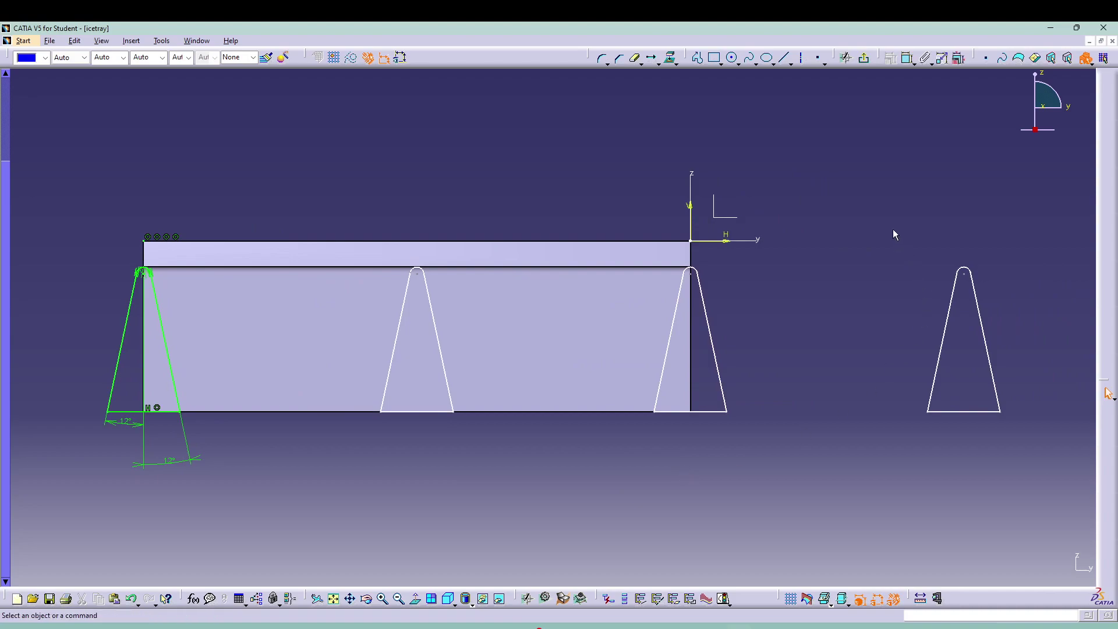
pyautogui.moveTo(867, 204); pyautogui.dragTo(1040, 435)
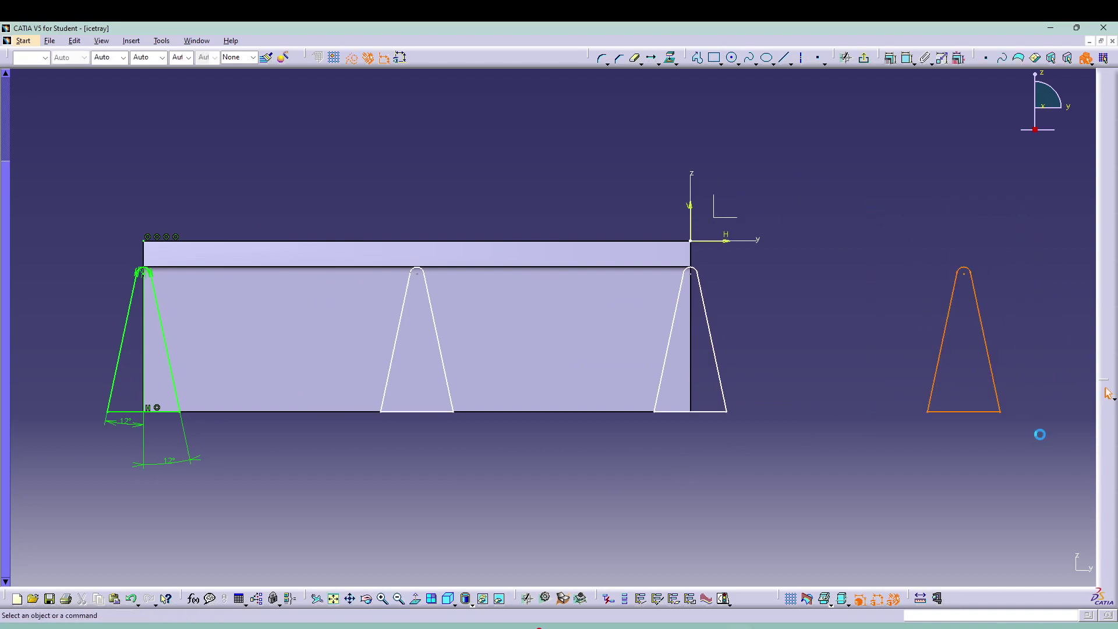
pyautogui.press('Delete')
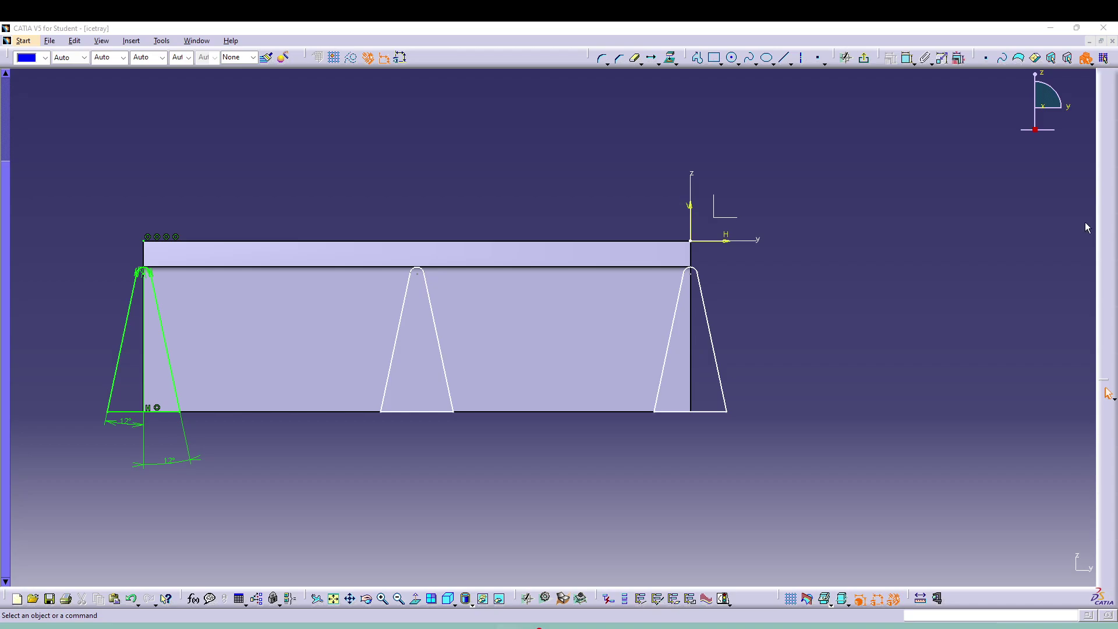
pyautogui.click(864, 57)
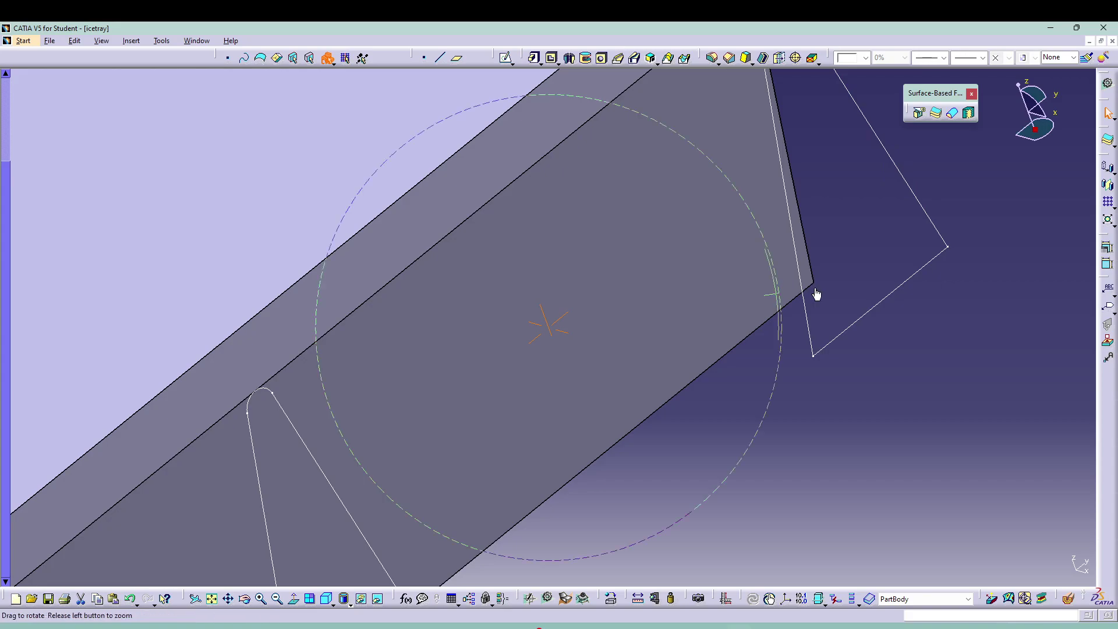
pyautogui.moveTo(815, 288)
pyautogui.mouseDown(button='middle')
pyautogui.moveTo(818, 340)
pyautogui.moveTo(792, 362)
pyautogui.moveTo(802, 390)
pyautogui.mouseUp(button='middle')
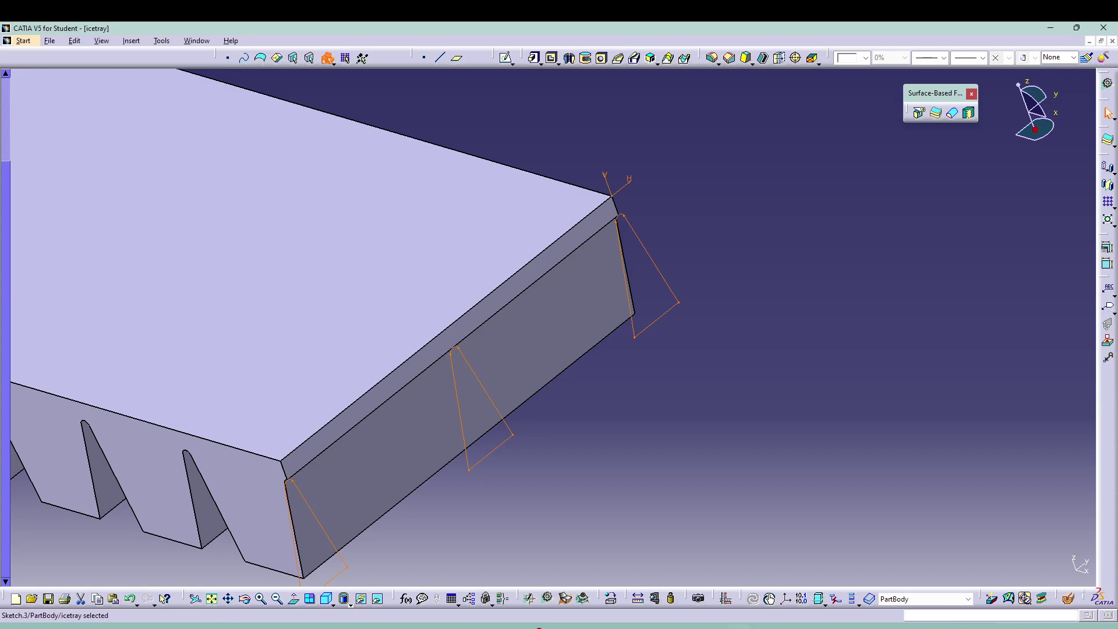
# Pocket Sketch.3 into the block to cut the tapered cross-grooves
pyautogui.click(552, 57)
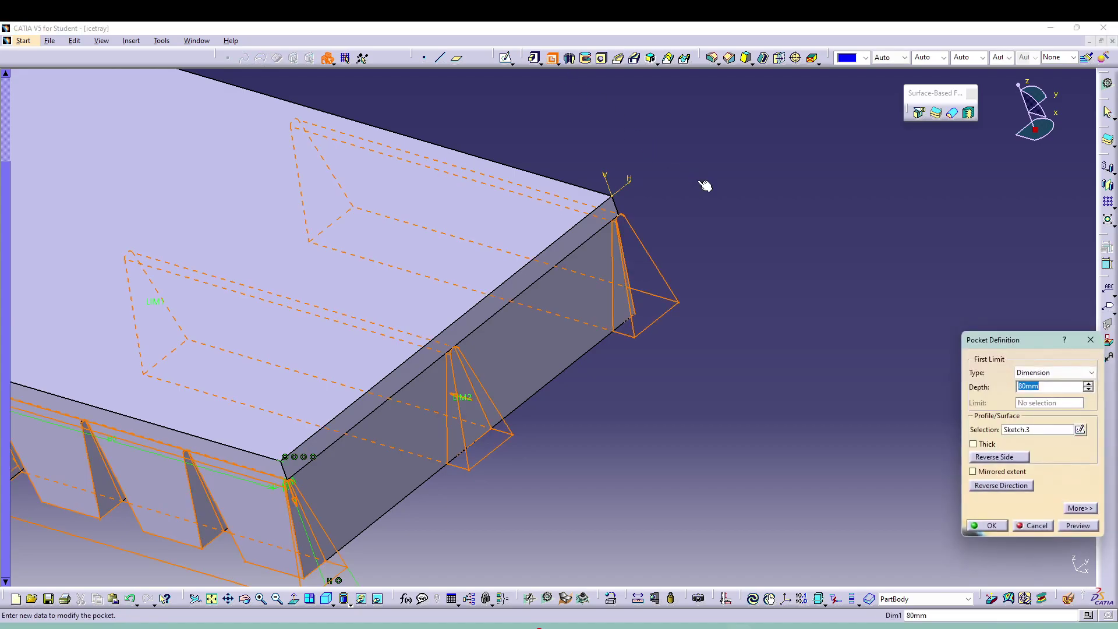
pyautogui.write('200')
pyautogui.press('Return')
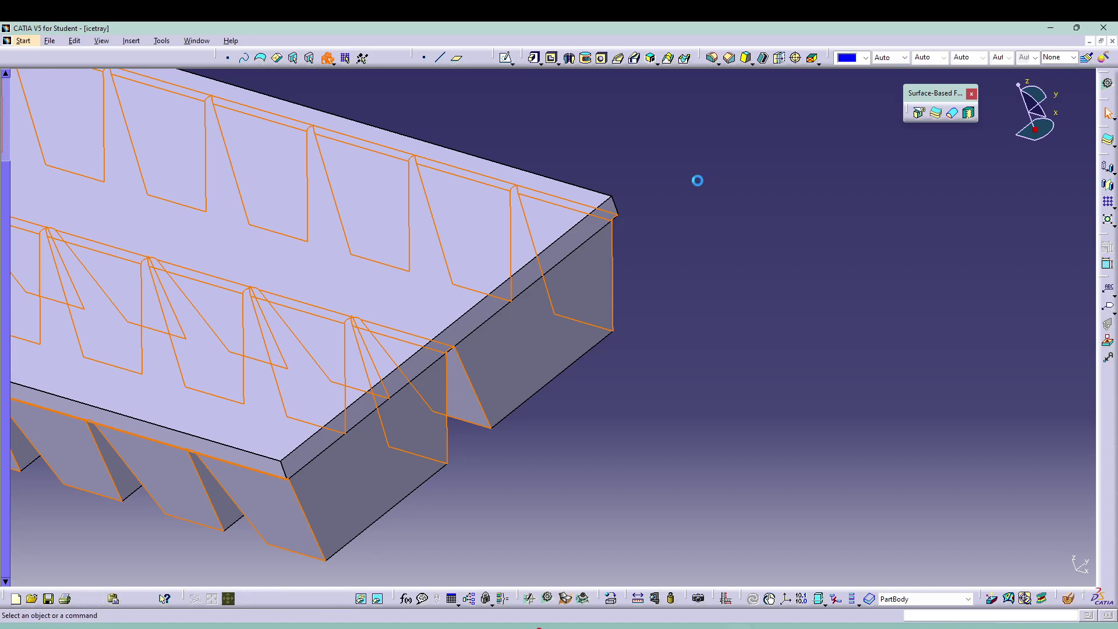
pyautogui.moveTo(775, 253)
pyautogui.mouseDown(button='middle')
pyautogui.moveTo(777, 374)
pyautogui.moveTo(660, 406)
pyautogui.mouseUp(button='middle')
pyautogui.moveTo(492, 382)
pyautogui.mouseDown(button='middle')
pyautogui.moveTo(494, 180)
pyautogui.moveTo(424, 187)
pyautogui.moveTo(502, 297)
pyautogui.moveTo(499, 315)
pyautogui.moveTo(483, 319)
pyautogui.mouseUp(button='middle')
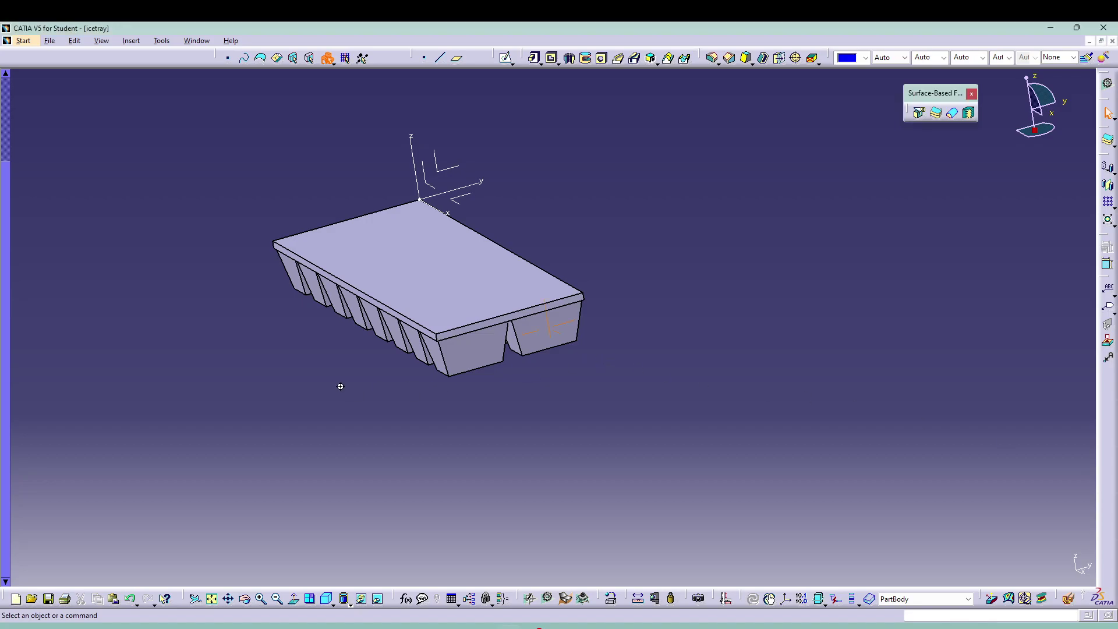
# Orbit the tray over to view the underside of its cavities
pyautogui.moveTo(337, 386)
pyautogui.mouseDown(button='middle')
pyautogui.moveTo(375, 324)
pyautogui.moveTo(411, 164)
pyautogui.moveTo(428, 150)
pyautogui.moveTo(440, 162)
pyautogui.mouseUp(button='middle')
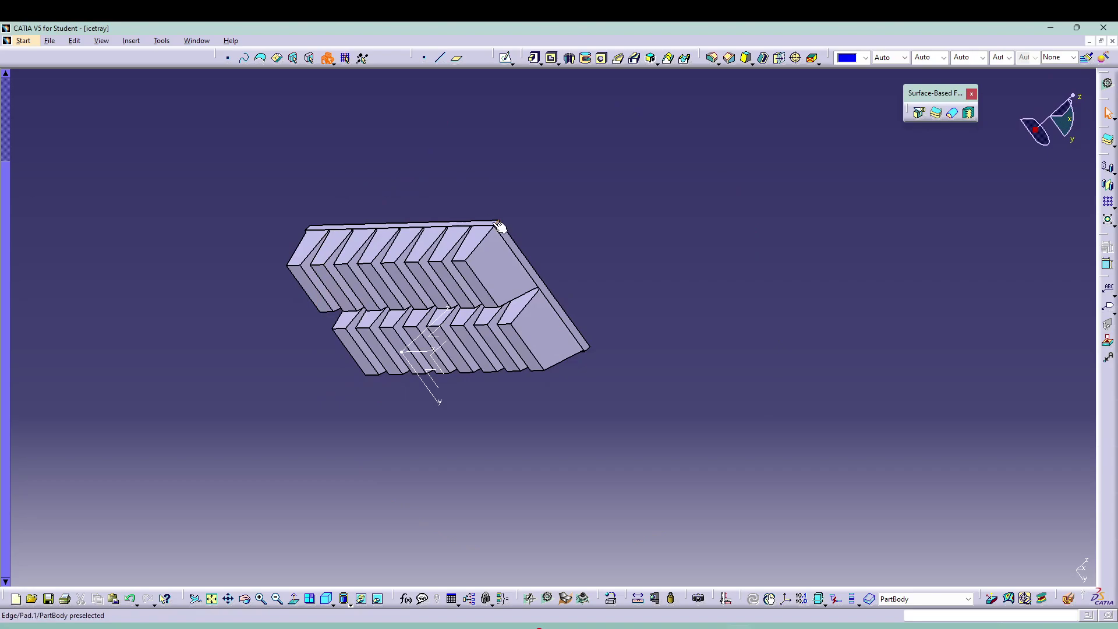
pyautogui.moveTo(369, 260)
pyautogui.mouseDown(button='middle')
pyautogui.moveTo(425, 295)
pyautogui.moveTo(489, 184)
pyautogui.moveTo(524, 175)
pyautogui.moveTo(547, 192)
pyautogui.moveTo(553, 143)
pyautogui.moveTo(539, 215)
pyautogui.moveTo(519, 194)
pyautogui.moveTo(523, 170)
pyautogui.mouseUp(button='middle')
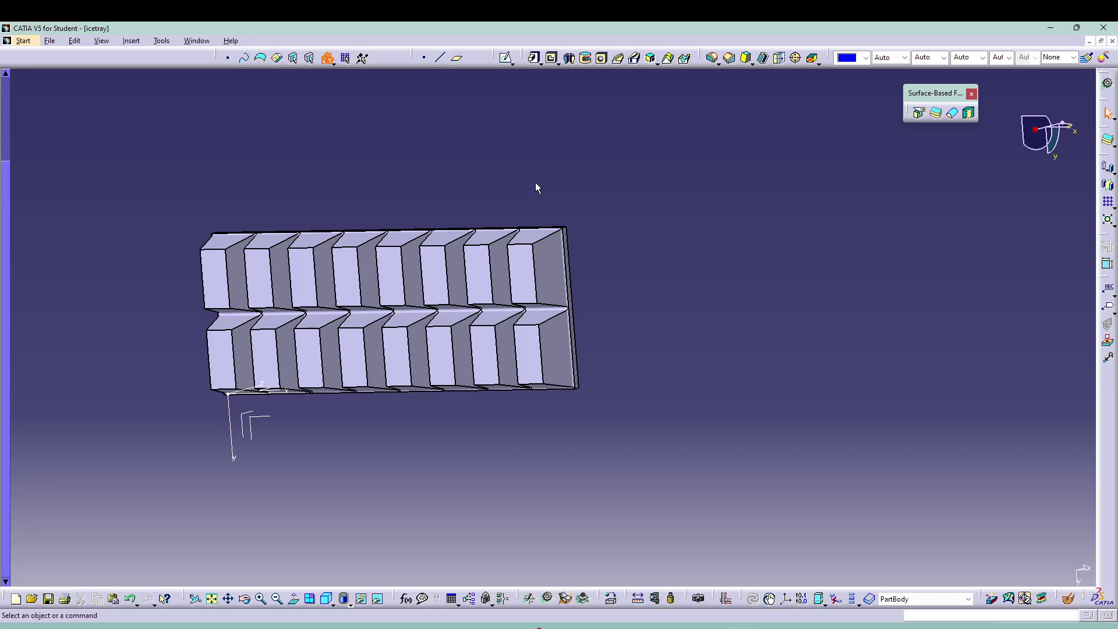
pyautogui.moveTo(581, 299)
pyautogui.mouseDown(button='middle')
pyautogui.moveTo(669, 325)
pyautogui.moveTo(661, 288)
pyautogui.mouseUp(button='middle')
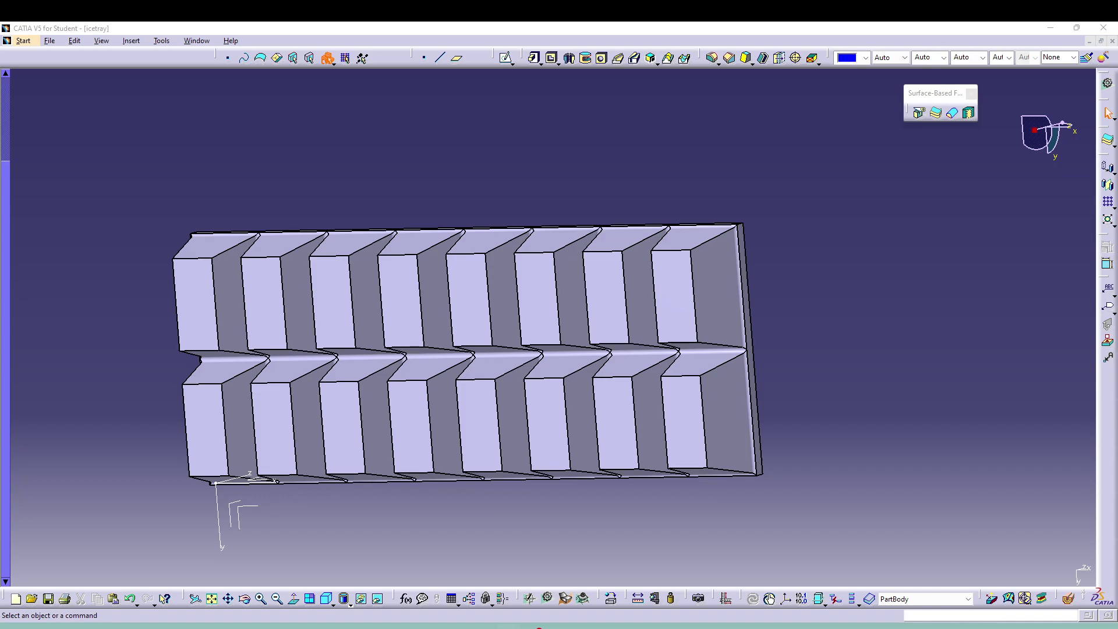
pyautogui.moveTo(324, 204)
pyautogui.mouseDown(button='middle')
pyautogui.moveTo(374, 164)
pyautogui.moveTo(425, 162)
pyautogui.moveTo(421, 153)
pyautogui.mouseUp(button='middle')
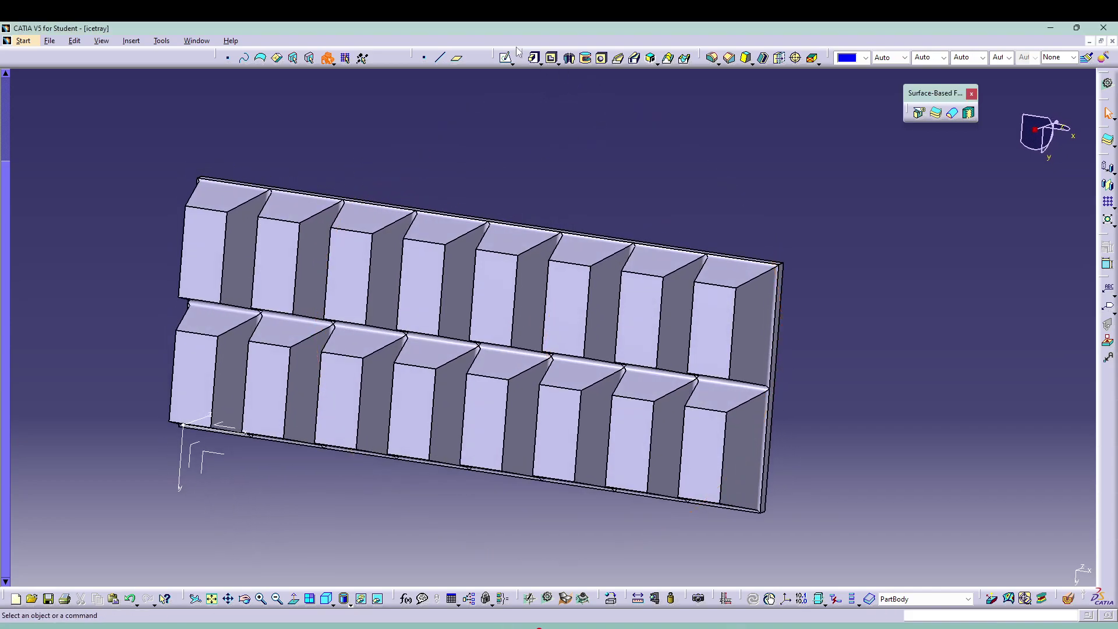
# Start a 4 mm edge fillet and select the eight top-row cavity bottom faces
pyautogui.click(712, 57)
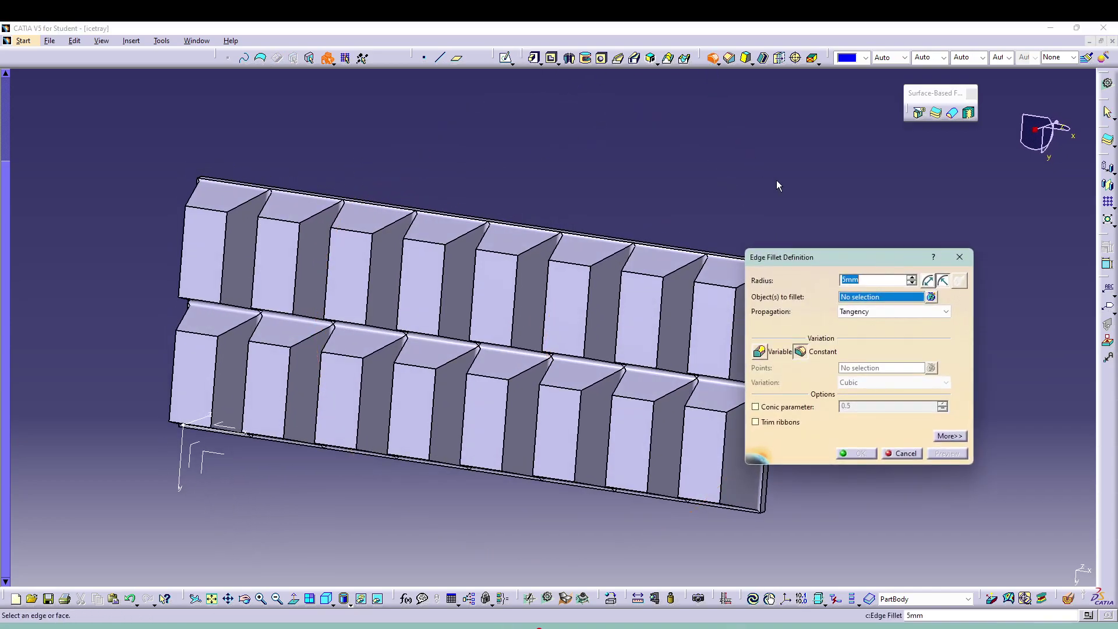
pyautogui.write('4')
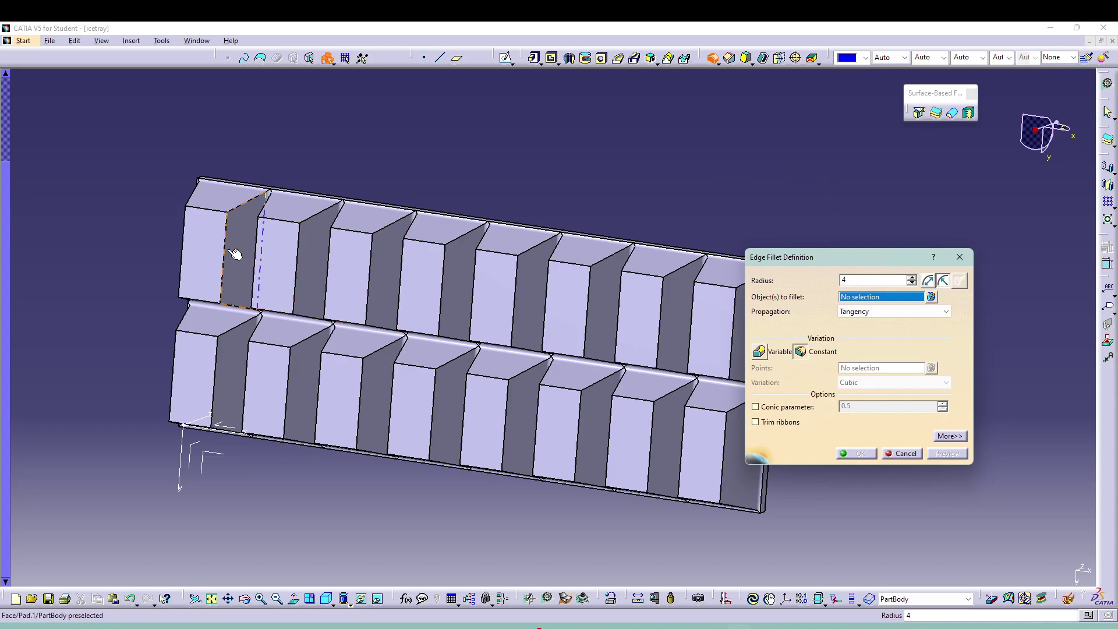
pyautogui.click(219, 254)
pyautogui.click(289, 272)
pyautogui.click(361, 279)
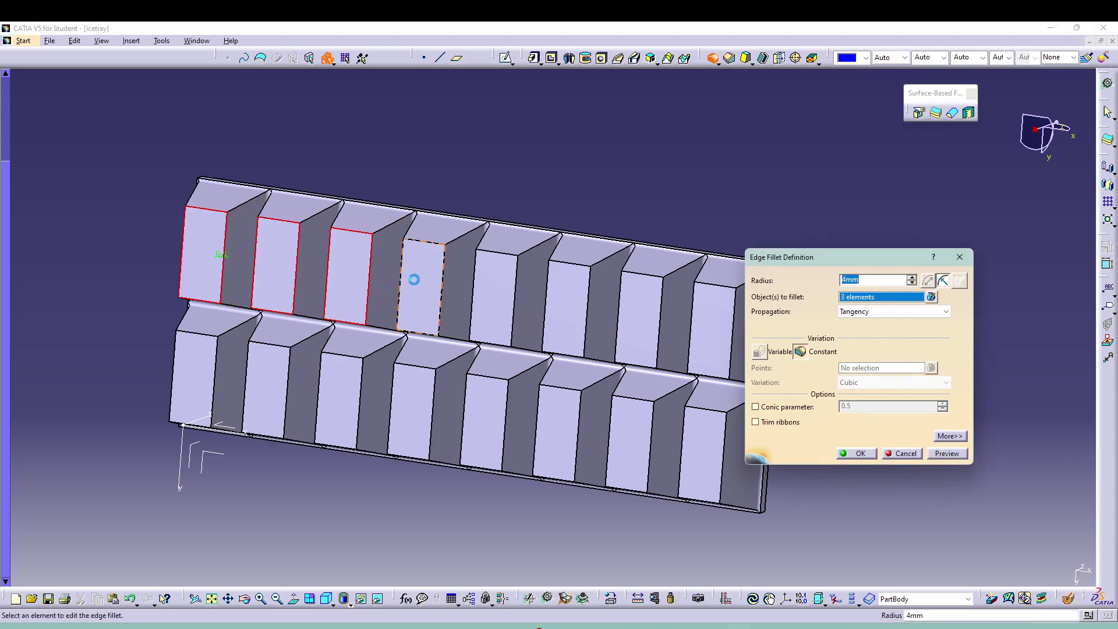
pyautogui.click(428, 282)
pyautogui.click(495, 310)
pyautogui.click(570, 318)
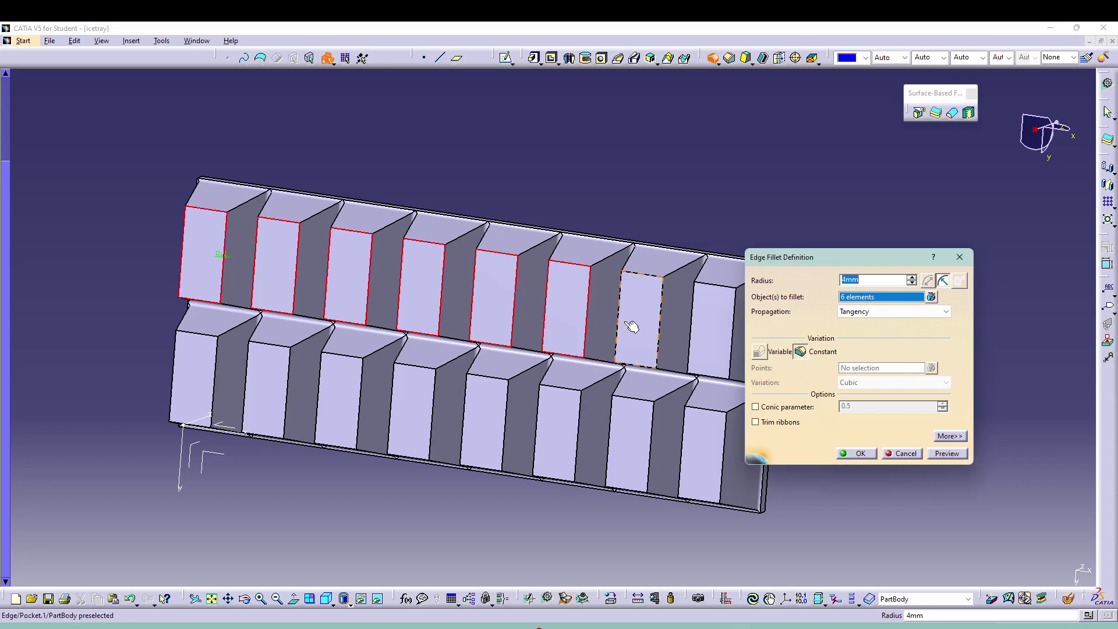
pyautogui.click(641, 329)
pyautogui.click(712, 339)
# Add the eight bottom-row cavity faces and apply the fillet
pyautogui.click(705, 448)
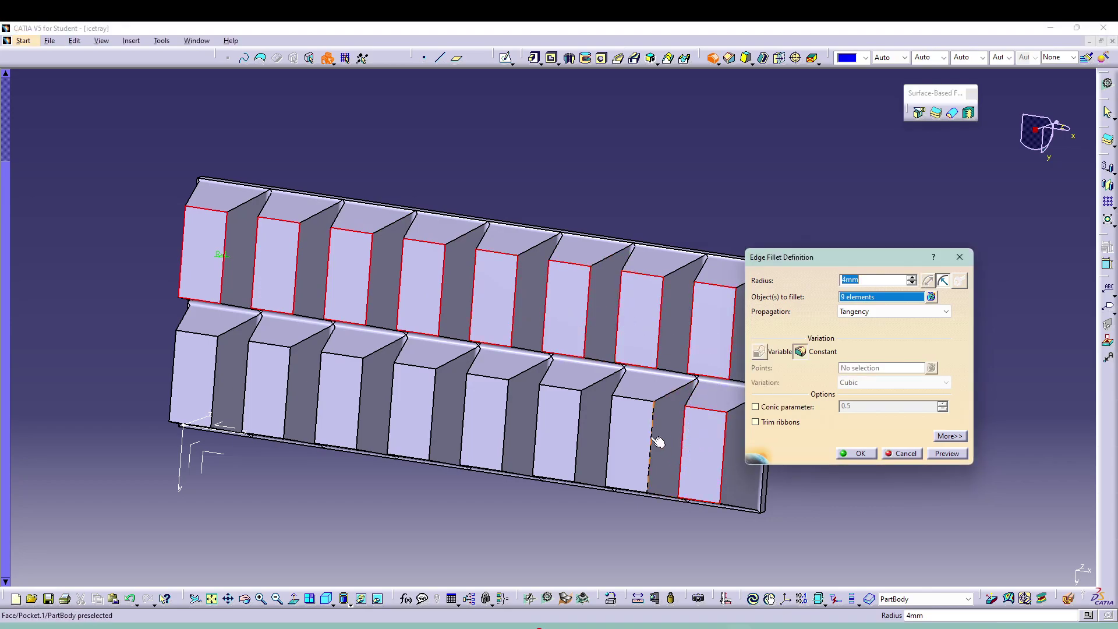
pyautogui.click(641, 443)
pyautogui.click(552, 415)
pyautogui.click(492, 420)
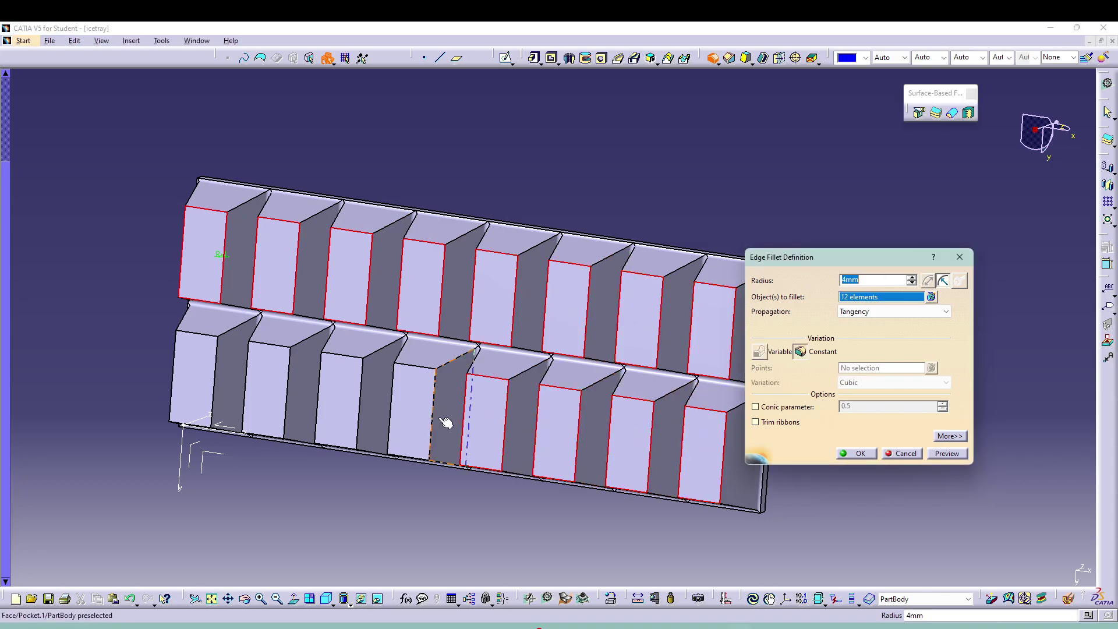
pyautogui.click(412, 415)
pyautogui.click(349, 405)
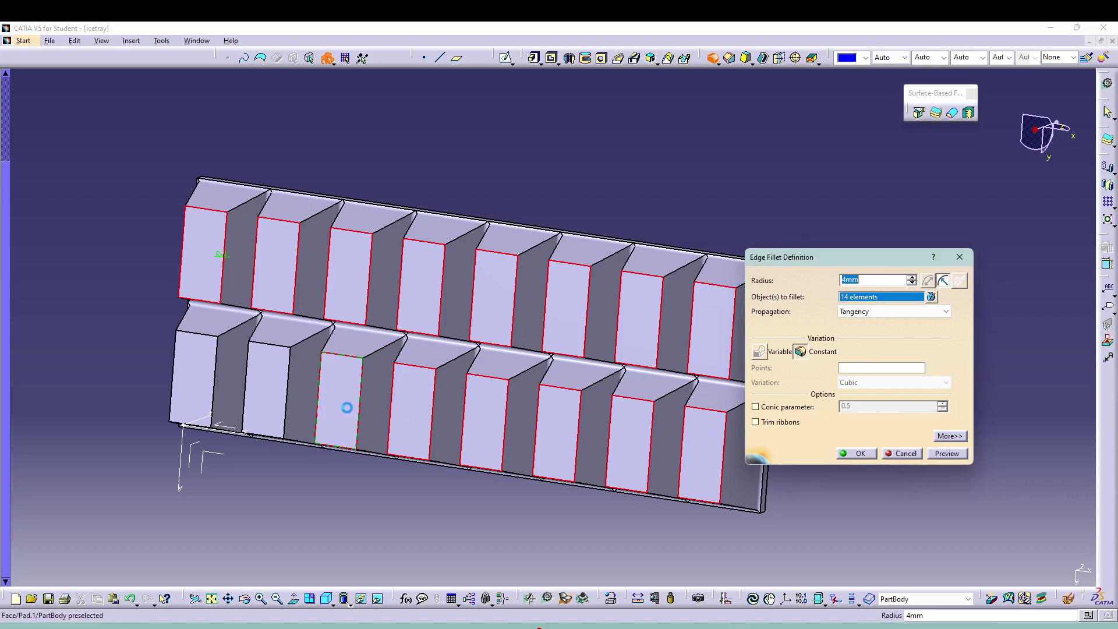
pyautogui.click(271, 390)
pyautogui.click(195, 380)
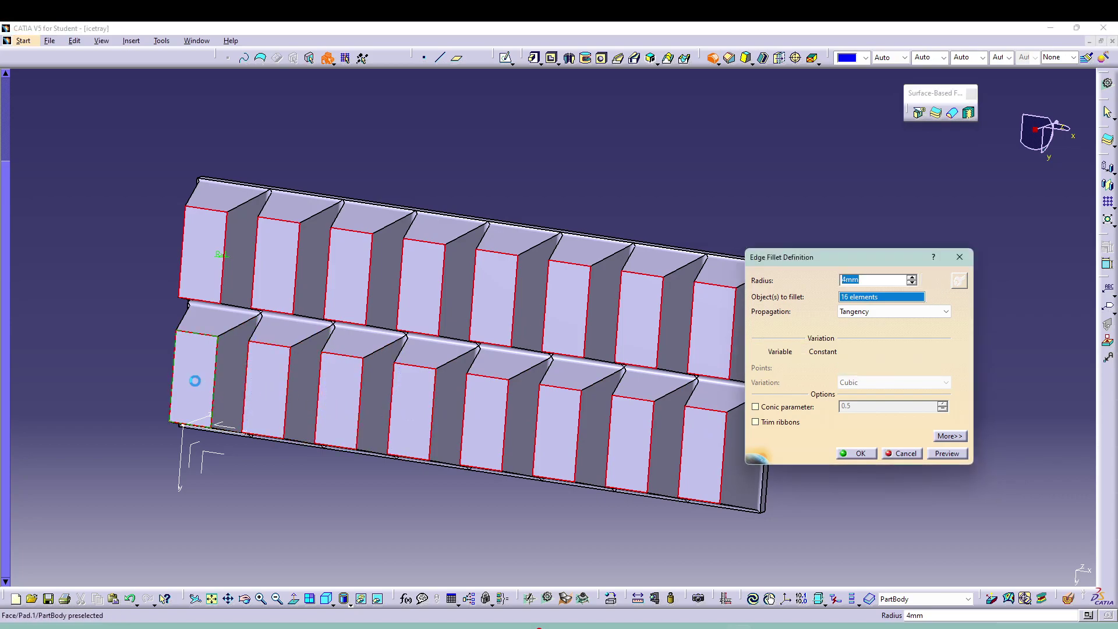
pyautogui.click(859, 453)
pyautogui.moveTo(655, 196)
pyautogui.mouseDown(button='middle')
pyautogui.moveTo(369, 369)
pyautogui.moveTo(295, 304)
pyautogui.moveTo(277, 239)
pyautogui.mouseUp(button='middle')
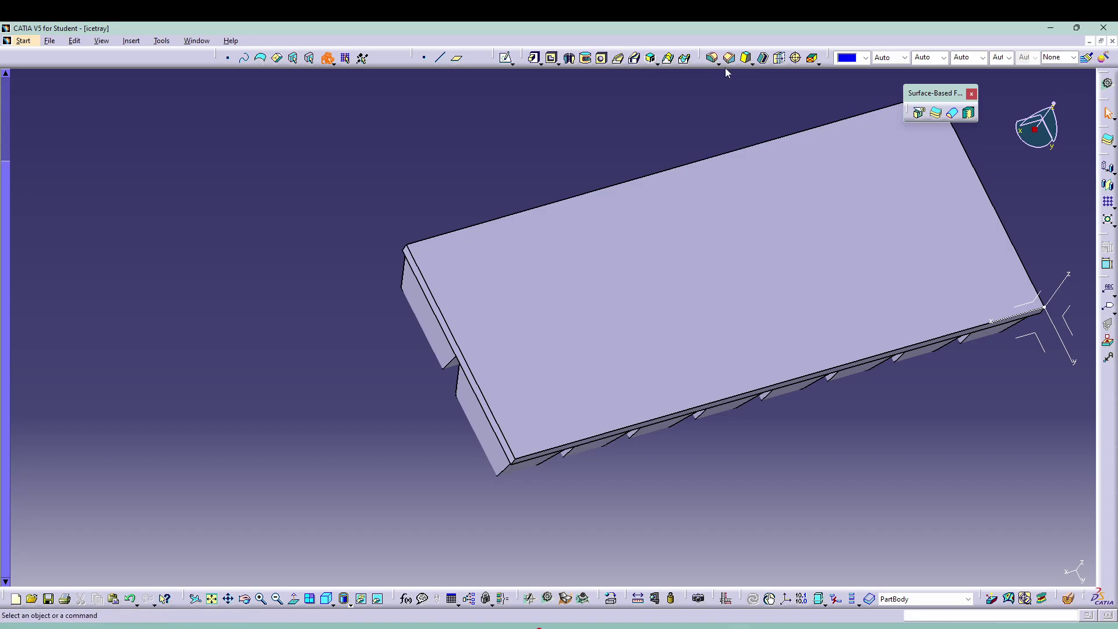
# Shell the tray with its top face removed, set isometric view, and minimize CATIA
pyautogui.click(764, 58)
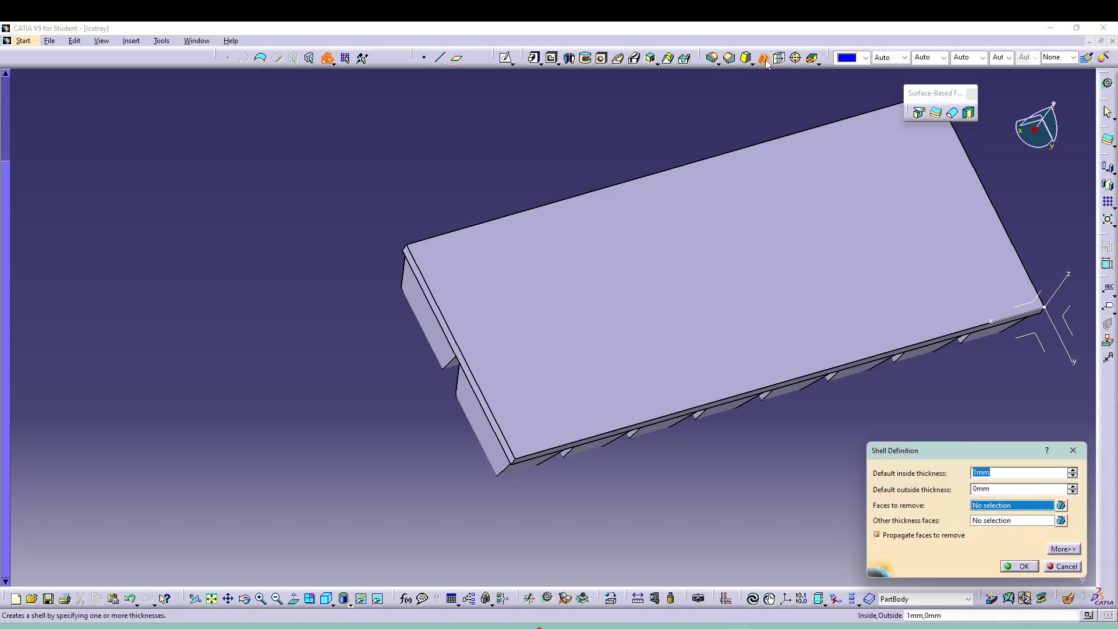
pyautogui.click(725, 276)
pyautogui.click(1018, 566)
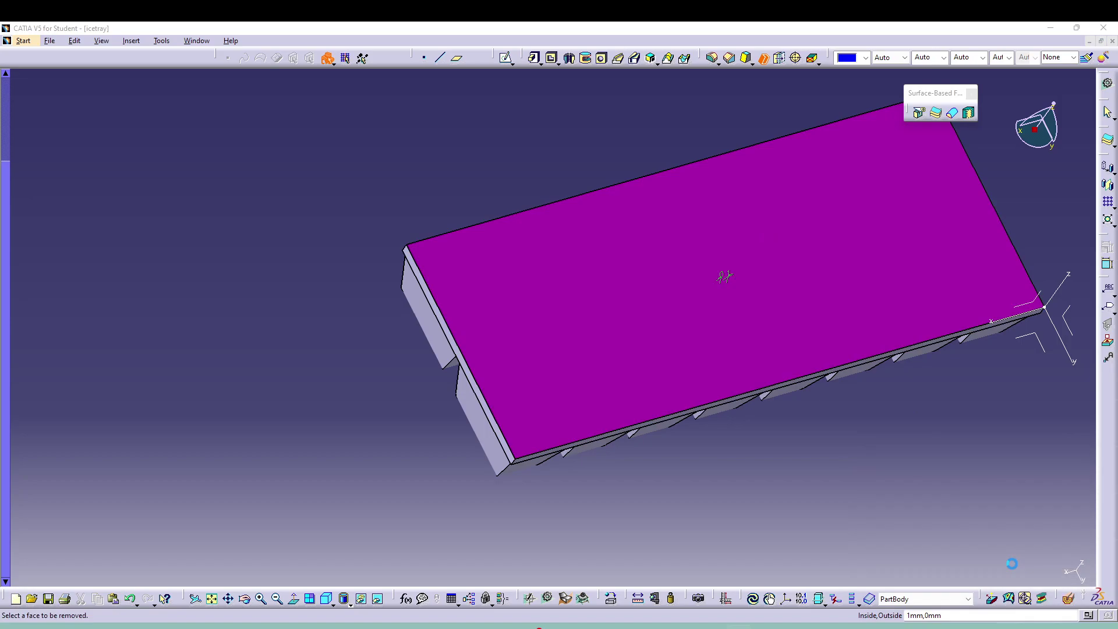
pyautogui.moveTo(763, 479)
pyautogui.mouseDown(button='middle')
pyautogui.moveTo(671, 436)
pyautogui.moveTo(659, 461)
pyautogui.moveTo(676, 466)
pyautogui.moveTo(683, 439)
pyautogui.moveTo(641, 467)
pyautogui.moveTo(686, 482)
pyautogui.moveTo(714, 457)
pyautogui.moveTo(702, 439)
pyautogui.moveTo(736, 374)
pyautogui.moveTo(739, 411)
pyautogui.moveTo(747, 389)
pyautogui.moveTo(574, 499)
pyautogui.mouseUp(button='middle')
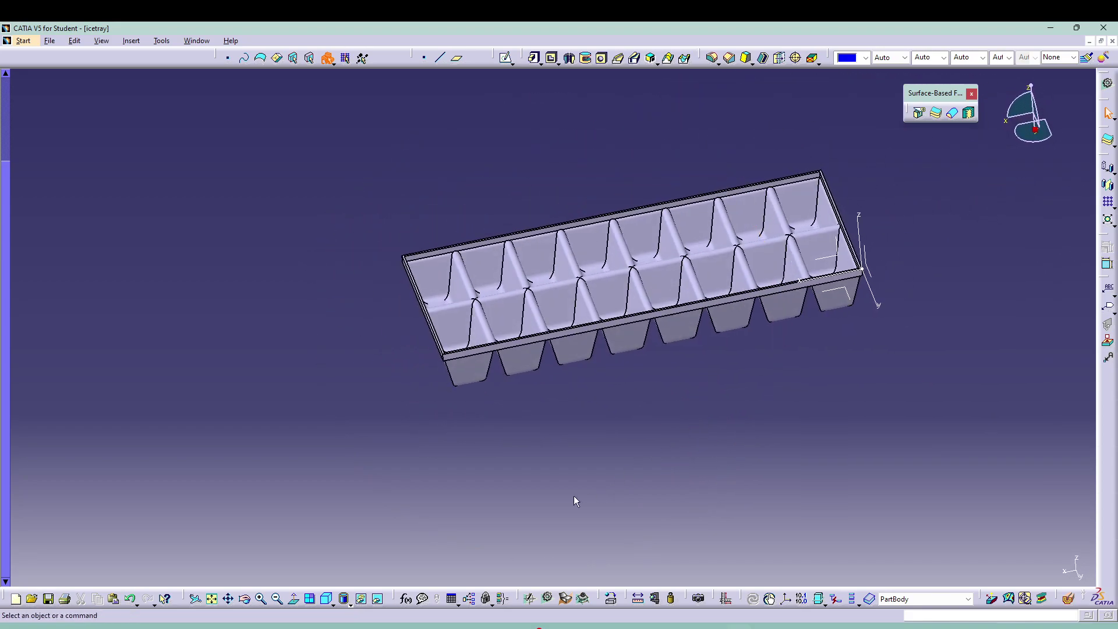
pyautogui.click(327, 600)
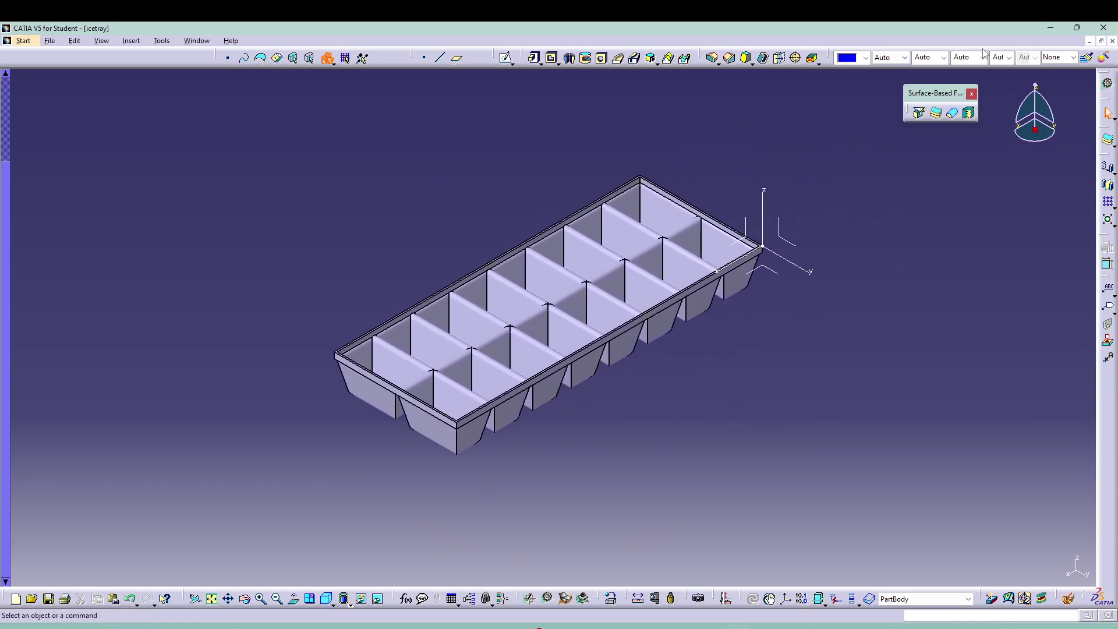
pyautogui.click(1051, 28)
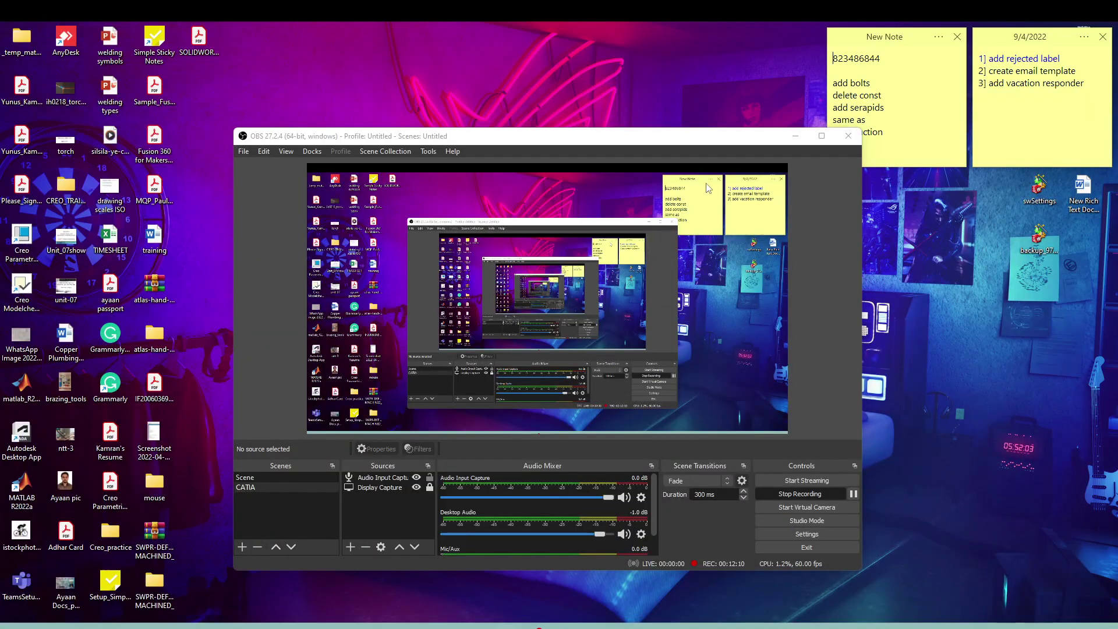